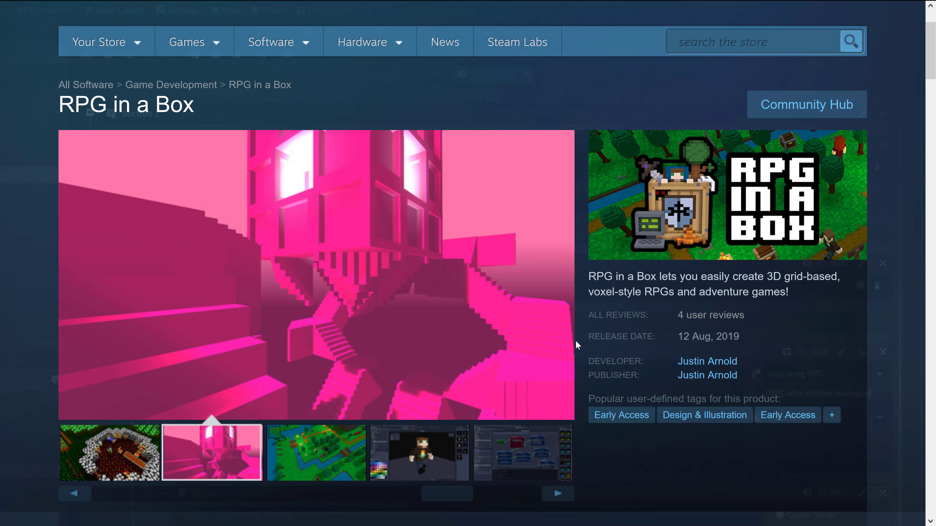
Review the RPG in a Box pages on Steam and itch.io, covering Early Access, Alpha Access, pricing and the demo version's limitations.
scroll(575, 340, "down", 5)
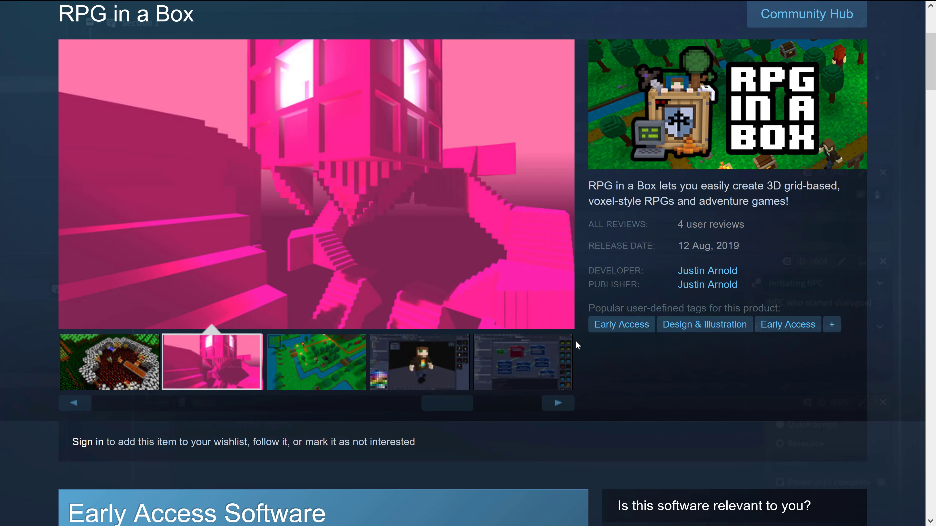
scroll(576, 342, "down", 2)
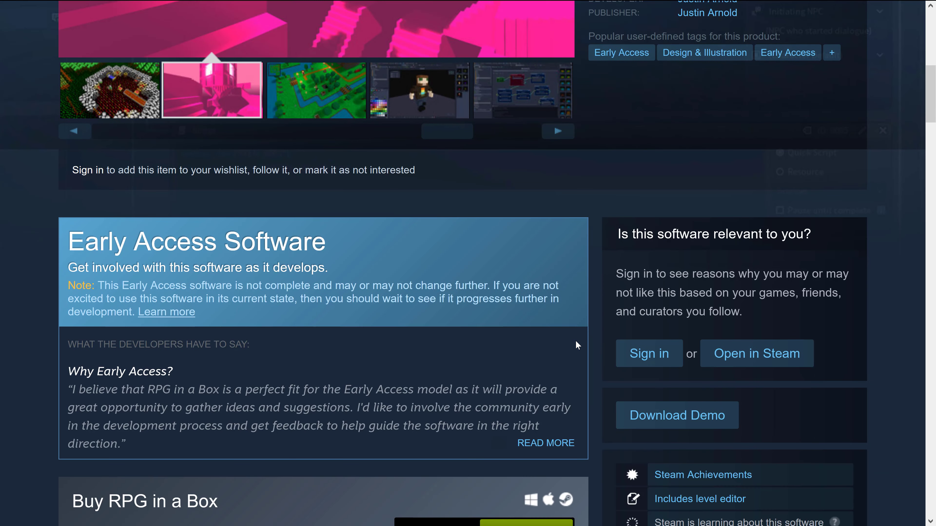
scroll(575, 341, "down", 2)
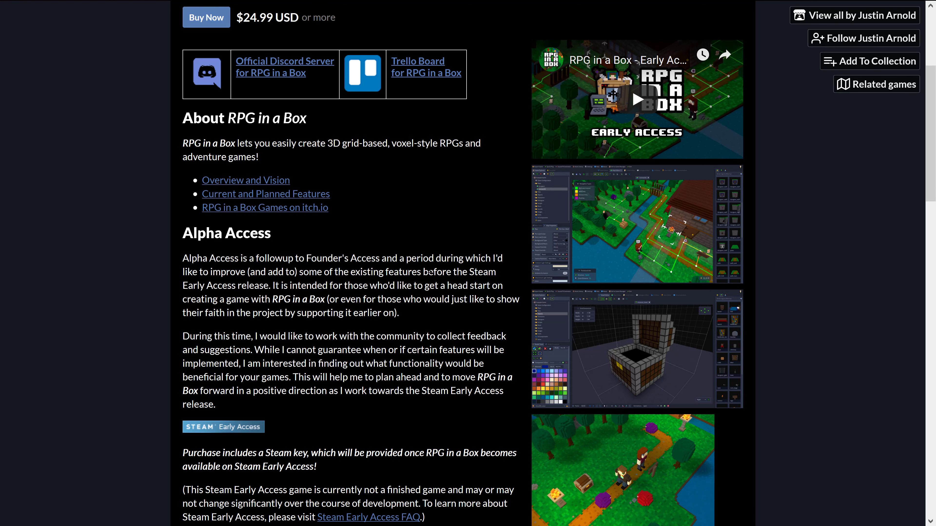
scroll(542, 124, "up", 5)
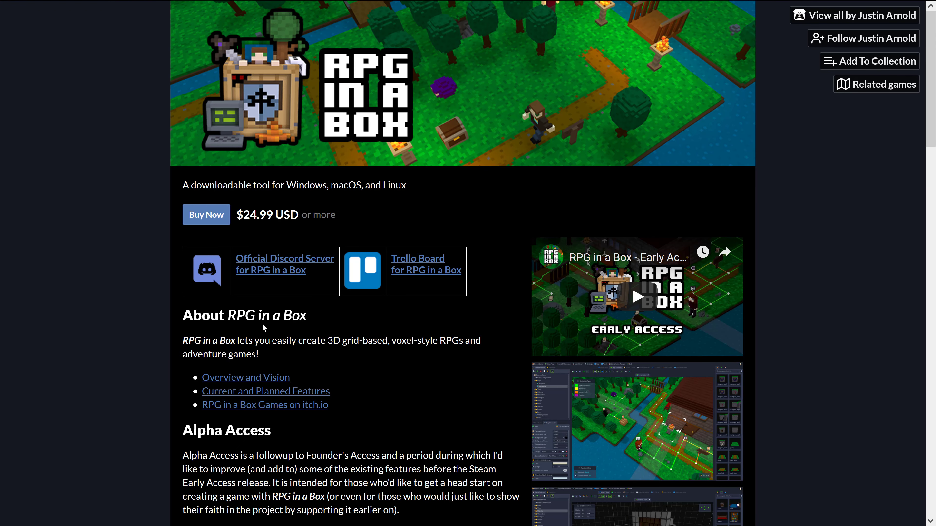
scroll(406, 323, "down", 7)
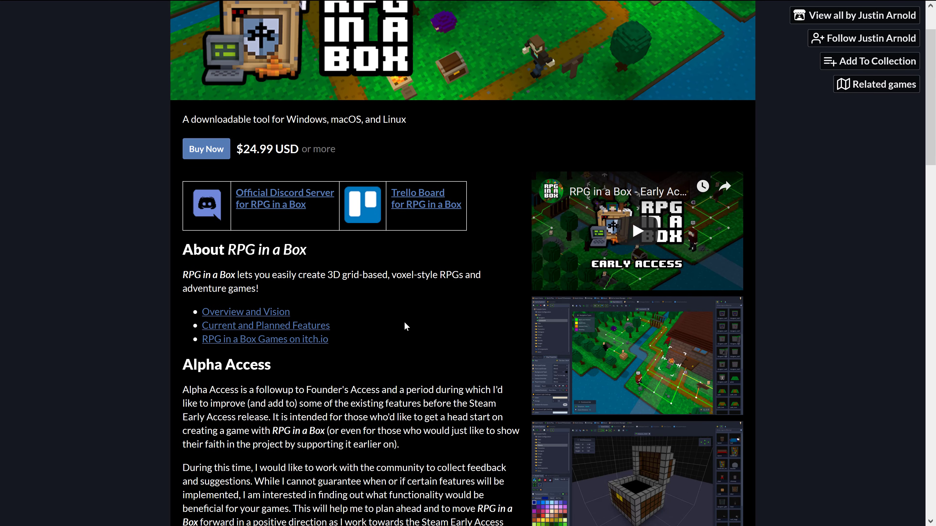
scroll(405, 324, "down", 2)
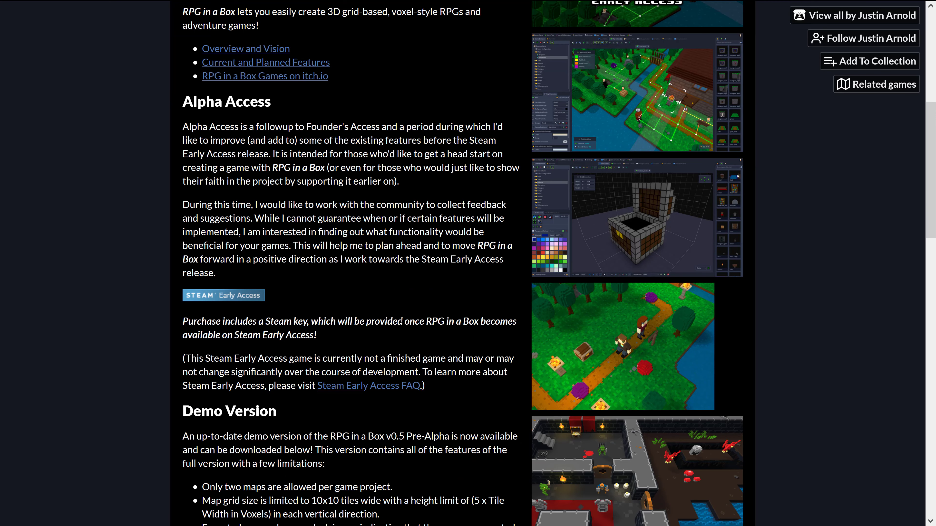
scroll(402, 321, "down", 4)
scroll(401, 324, "down", 2)
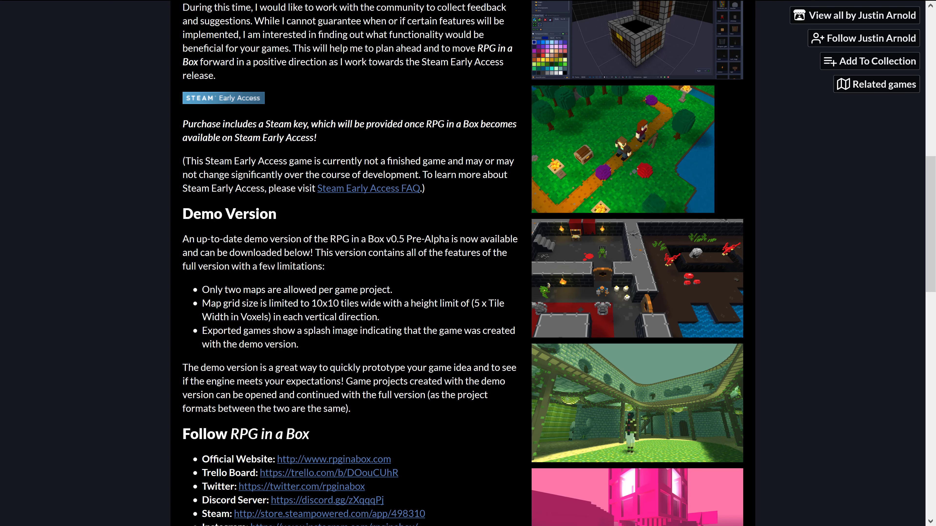
Switch to RPG in a Box and start a new game titled "YouTube Demo".
key("alt+Tab")
key("Tab")
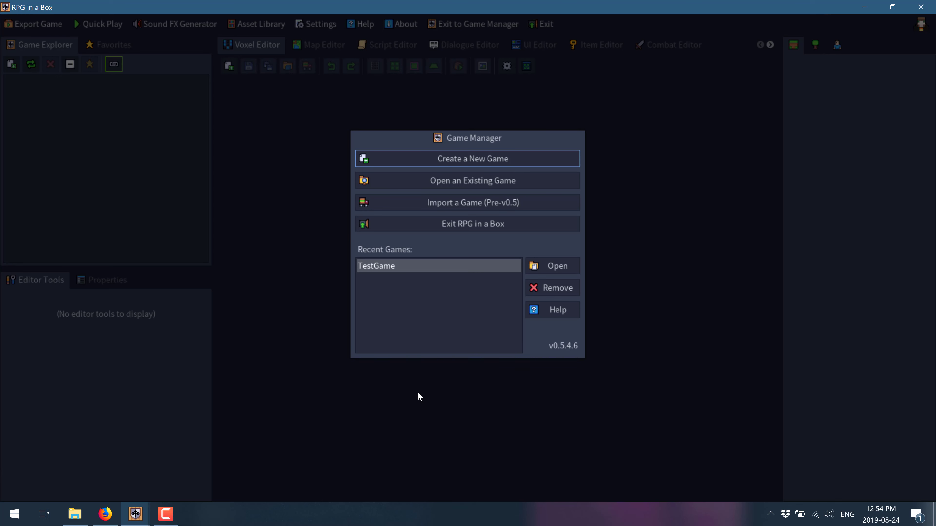
left_click(491, 160)
left_click(466, 230)
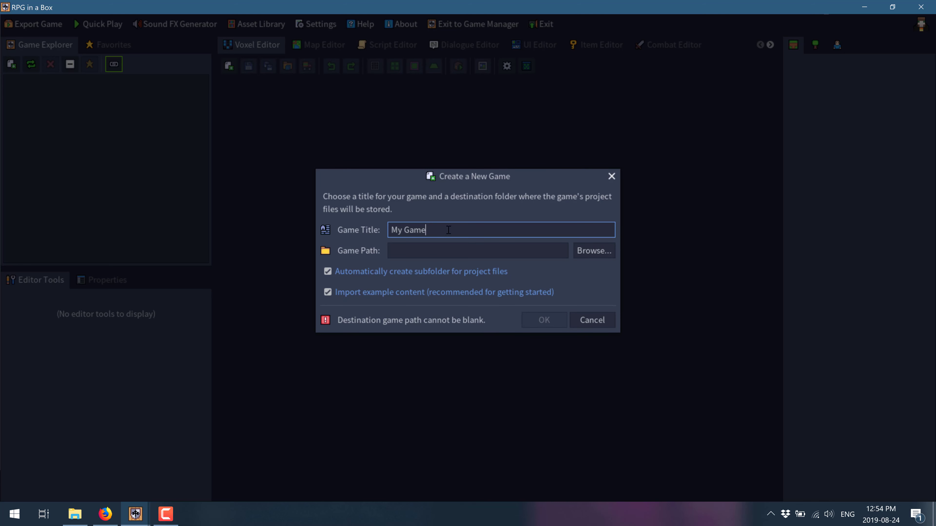
key("ctrl+a")
type("YouTube Demo")
left_click(431, 246)
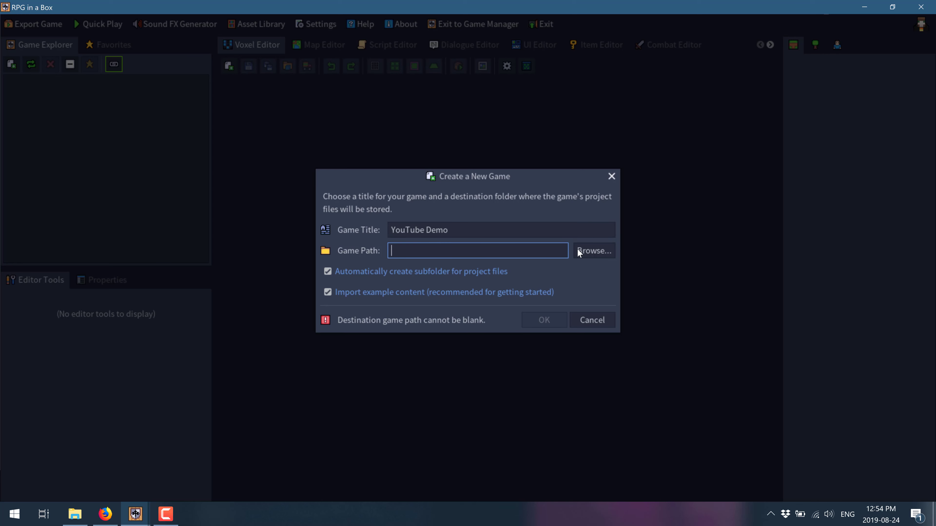
type("c;\te")
key("BackSpace")
key("BackSpace")
key("BackSpace")
key("BackSpace")
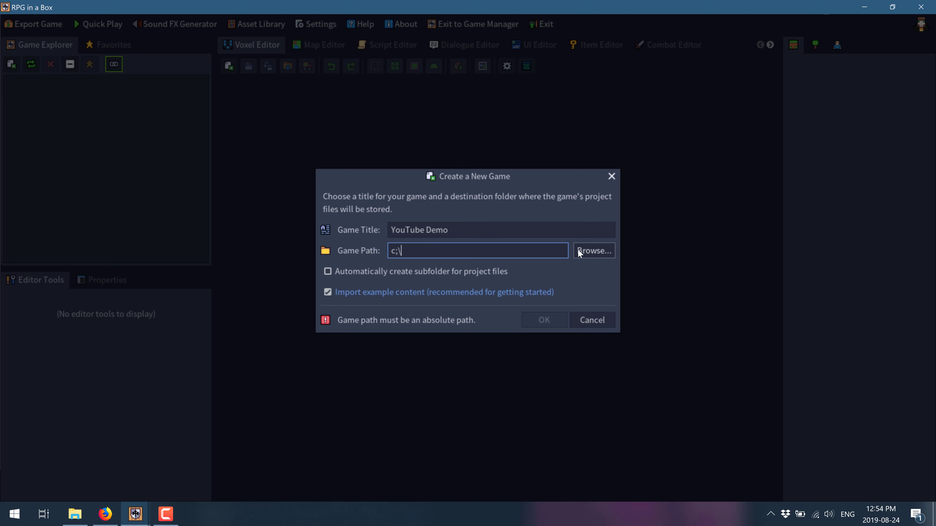
type("::")
key("BackSpace")
type("emp")
Browse to the c:/temp/rpgbox folder and select it as the new game's path.
left_click(579, 252)
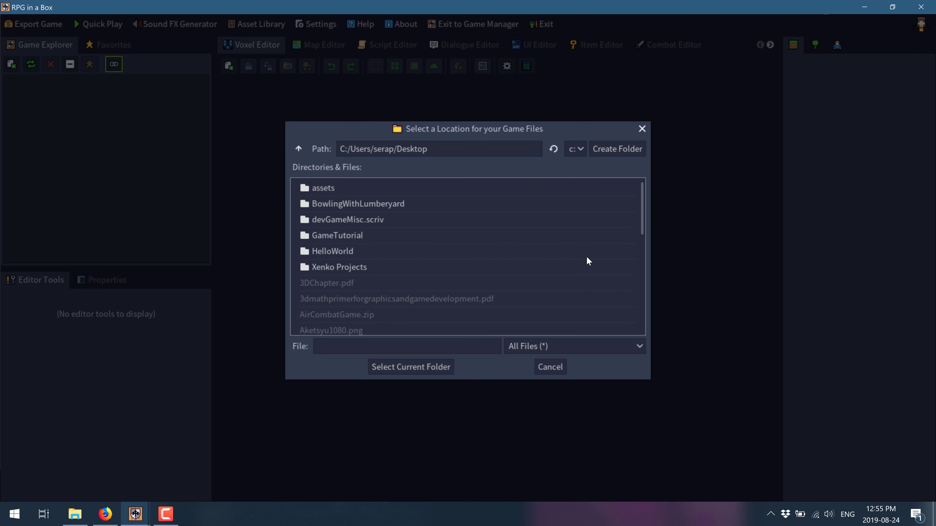
left_click(445, 145)
key("ctrl+a")
type("c")
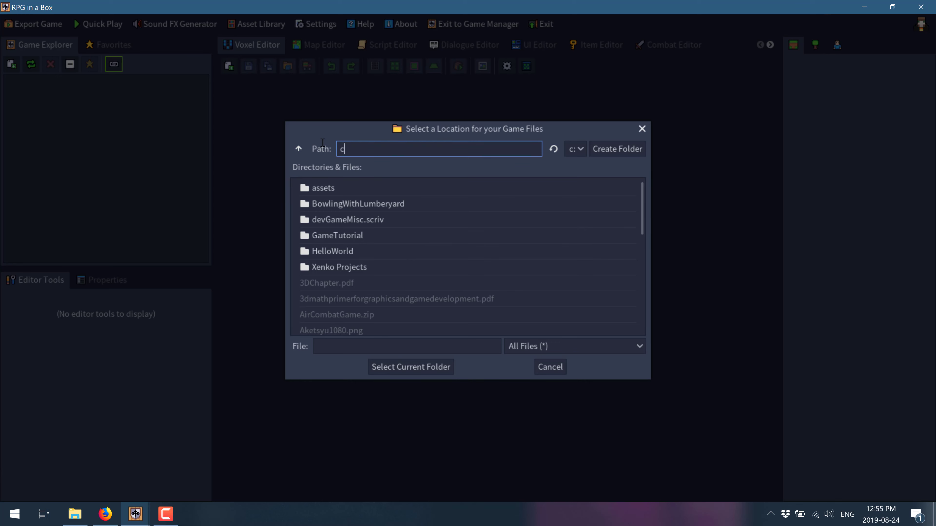
type(":\temp")
key("Return")
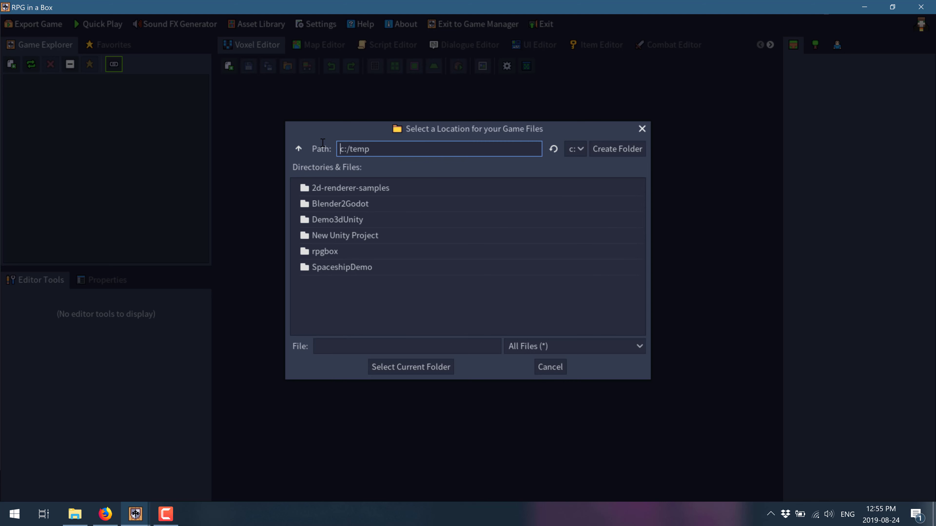
double_click(340, 248)
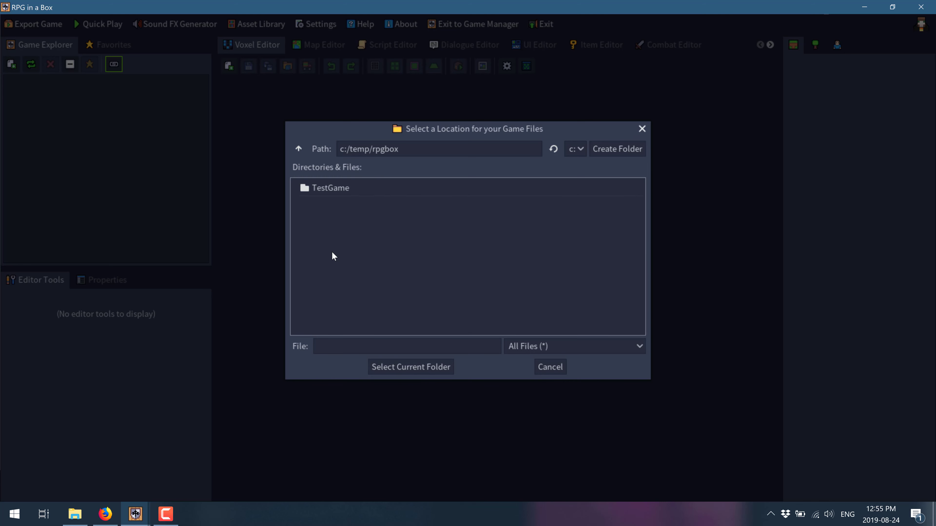
left_click(421, 368)
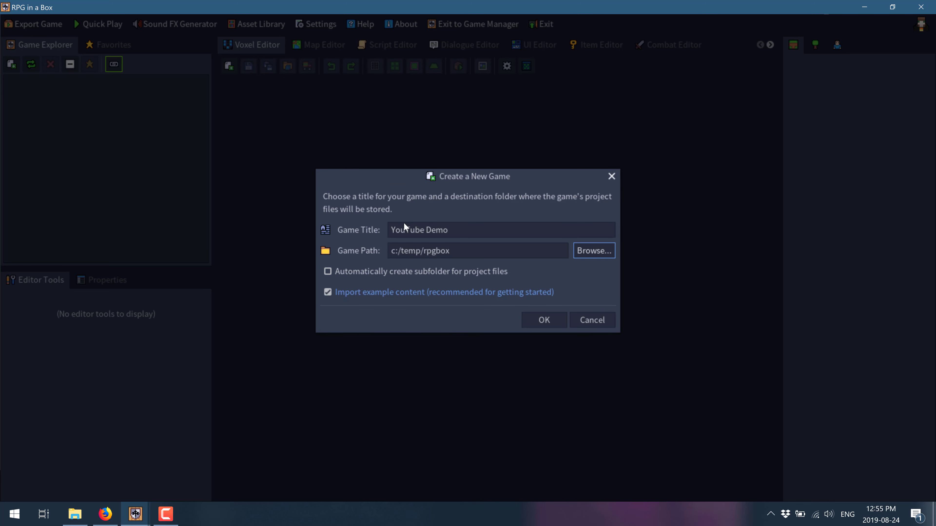
Enable automatic subfolder creation for project files, create the game with the example content, and dismiss the helper's greeting.
left_click(341, 273)
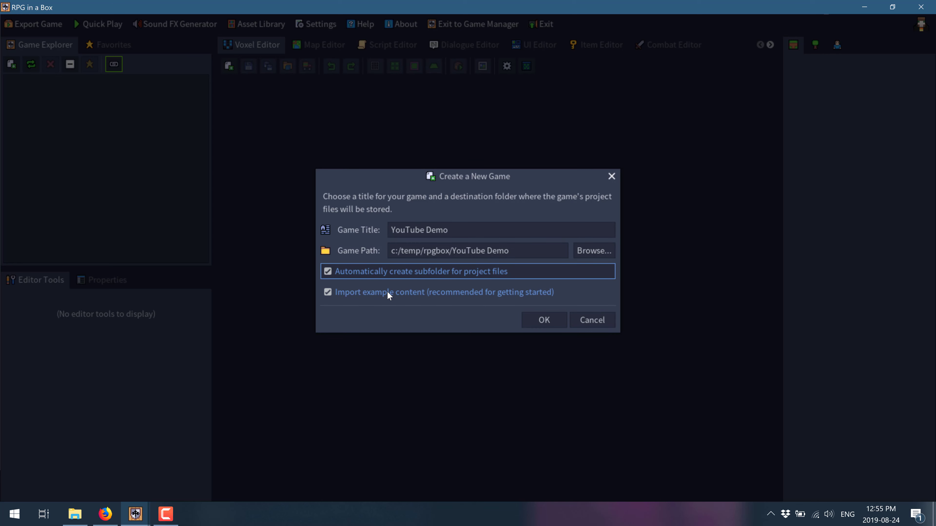
left_click(533, 318)
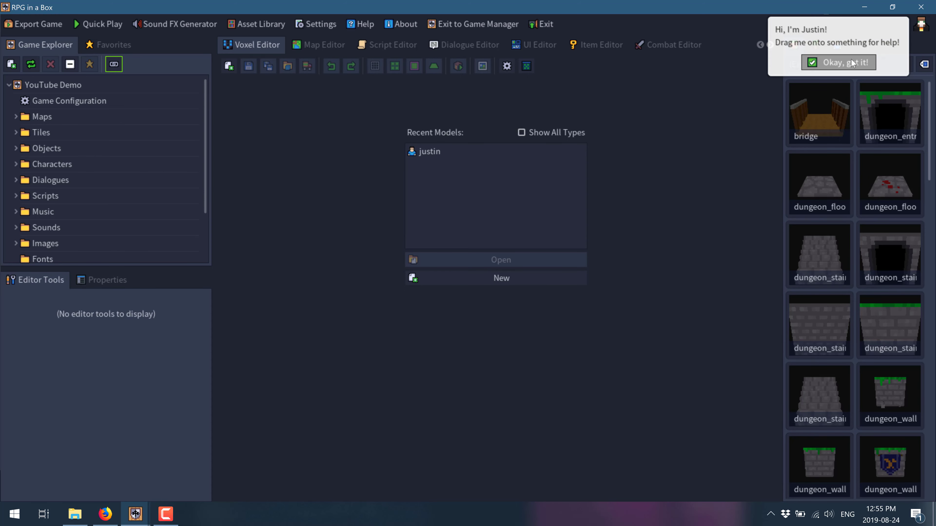
left_click(844, 62)
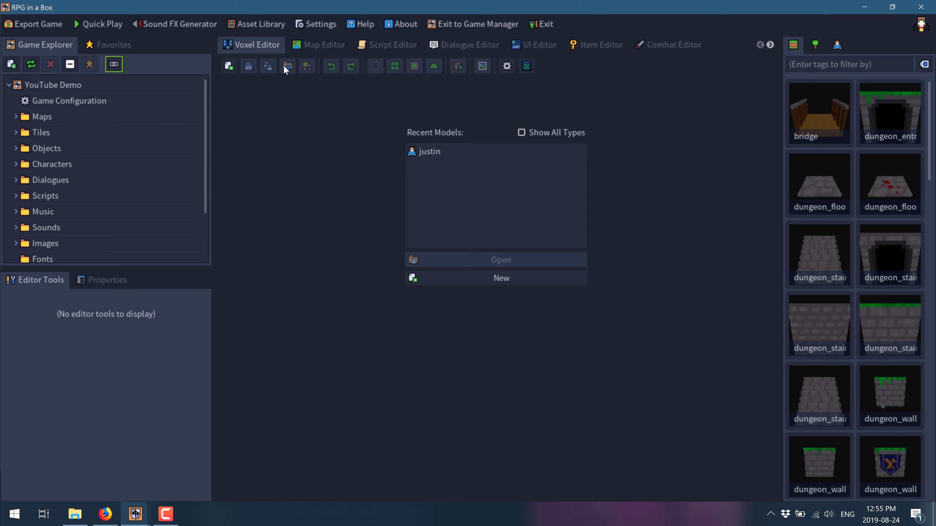
Look through the tile, object and character models, and open the justin character in the Voxel Editor.
left_click(837, 45)
left_click(815, 45)
left_click(793, 44)
scroll(855, 214, "down", 3)
scroll(854, 213, "up", 3)
left_click(838, 51)
left_click(832, 181)
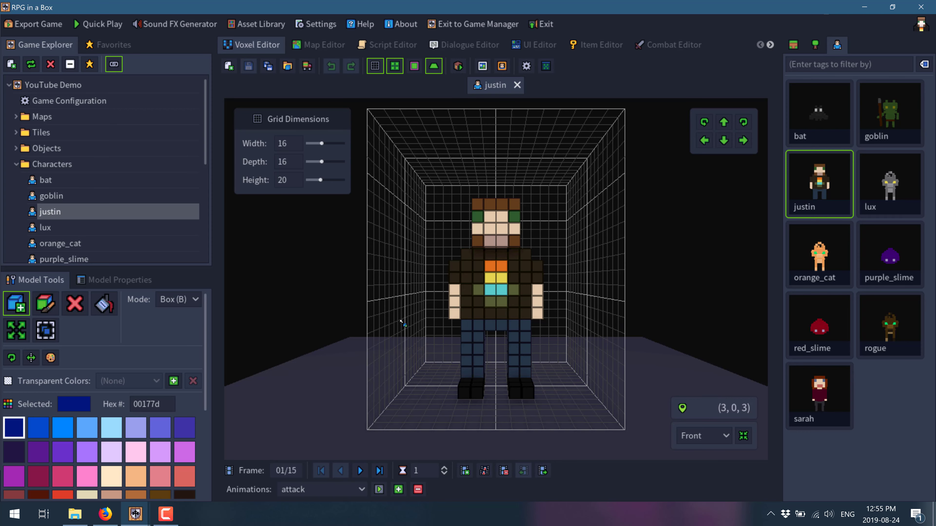
Add a dark blue (00177d) box of voxels beside the character in Box mode, and delete that box again.
mouse_move(566, 312)
middle_mouse_down()
mouse_move(556, 307)
mouse_move(579, 312)
middle_mouse_up()
left_click_drag(582, 314, 560, 320)
right_click_drag(674, 303, 568, 253)
scroll(574, 273, "up", 6)
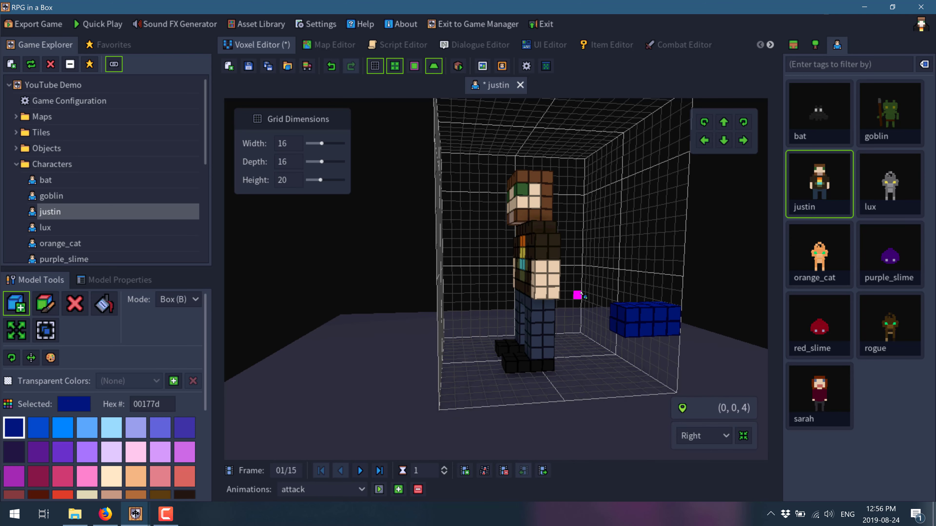
scroll(581, 294, "down", 6)
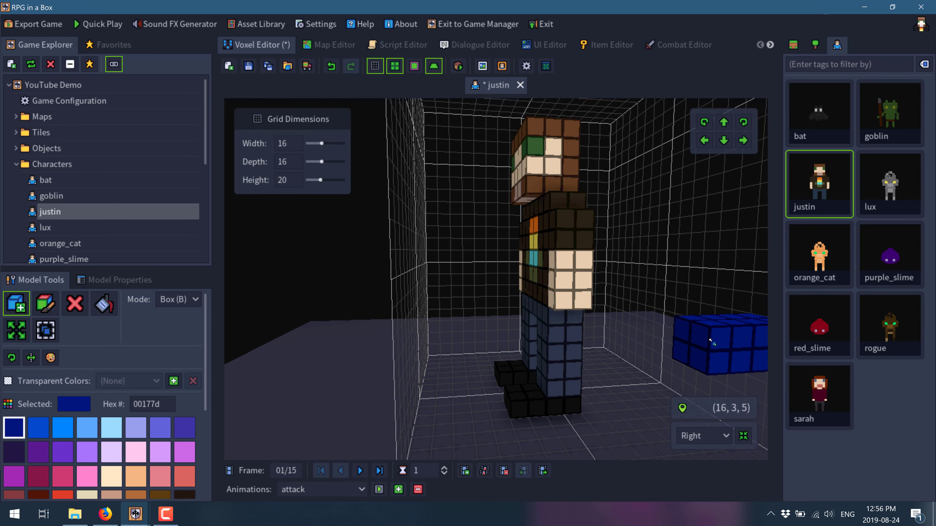
scroll(692, 337, "down", 2)
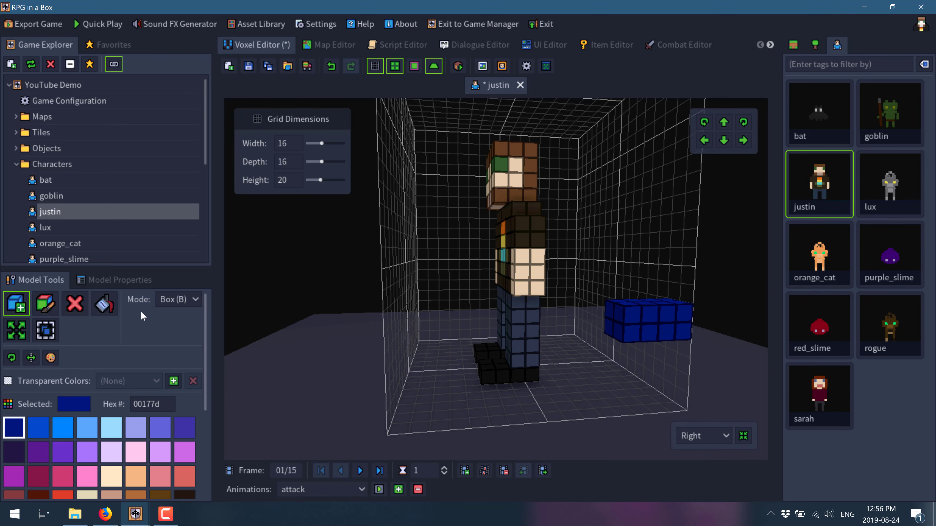
left_click(78, 305)
mouse_move(628, 315)
left_mouse_down()
mouse_move(625, 325)
mouse_move(662, 311)
mouse_move(687, 326)
mouse_move(624, 316)
left_mouse_up()
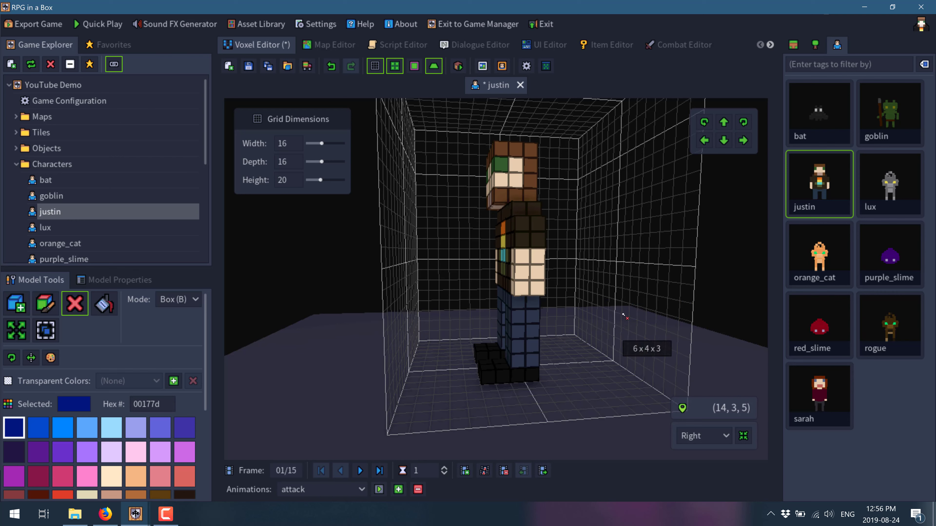
Paint the bottom row of voxels on the character's near hand light blue (5ba8ff).
left_click(51, 303)
left_click(85, 421)
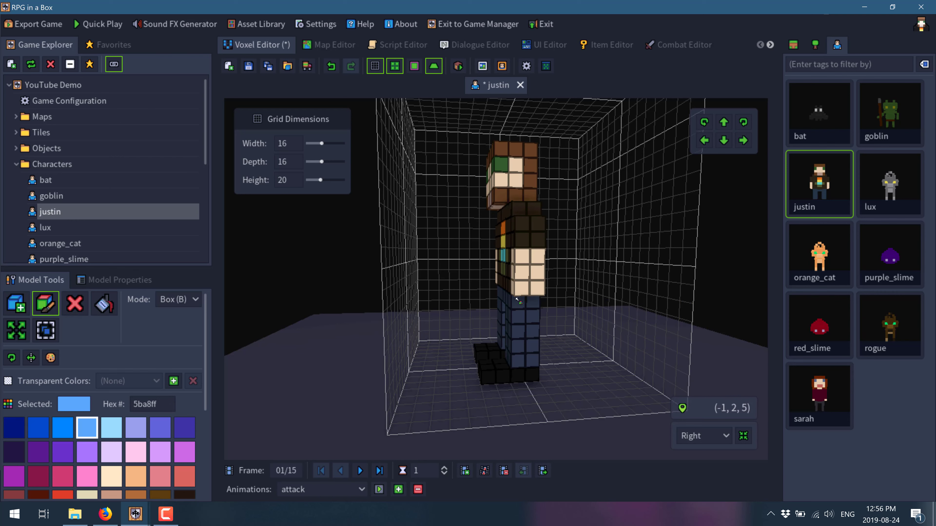
left_click(522, 287)
left_click(537, 291)
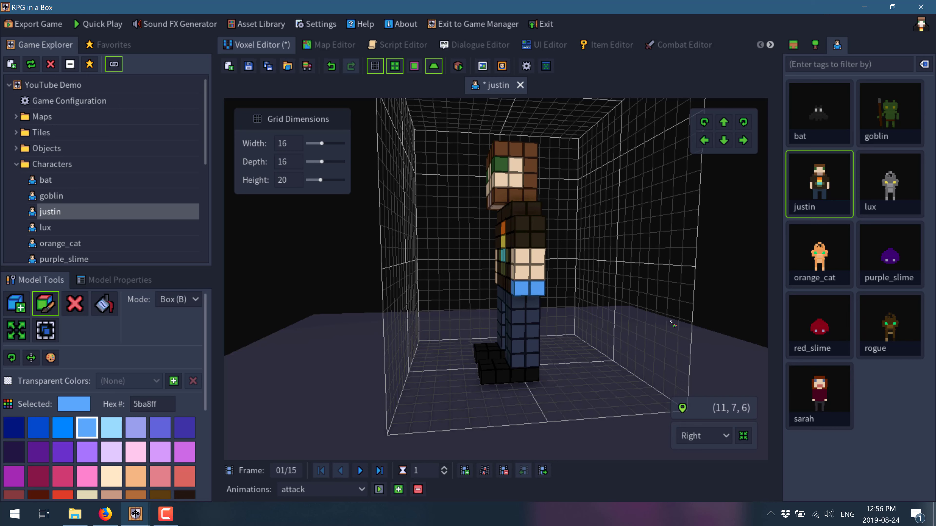
middle_click_drag(649, 322, 715, 322)
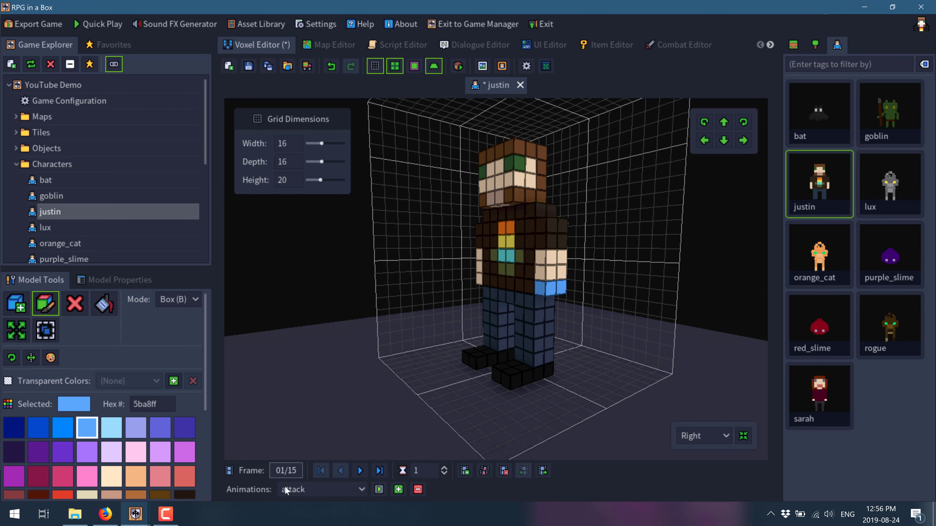
Choose the walk animation and step forward through the character's frames up to the last one.
left_click(326, 494)
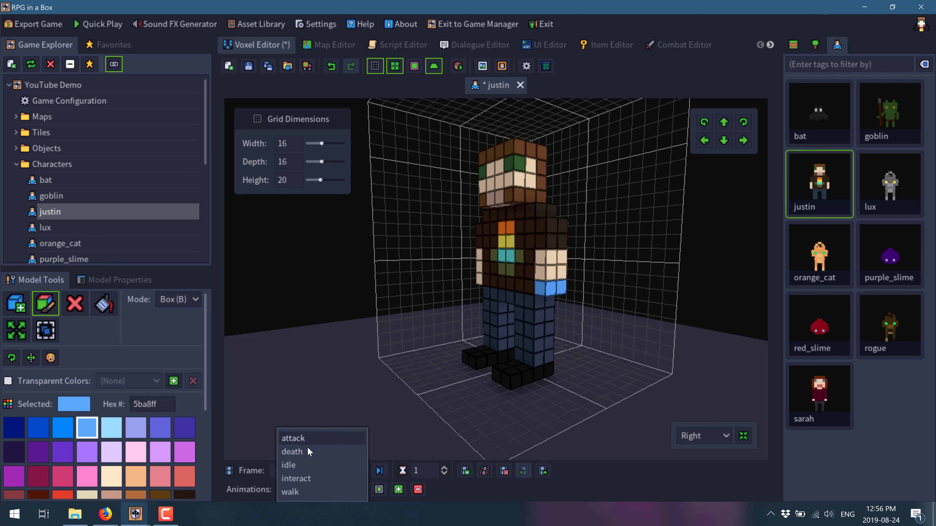
left_click(330, 491)
left_click(360, 472)
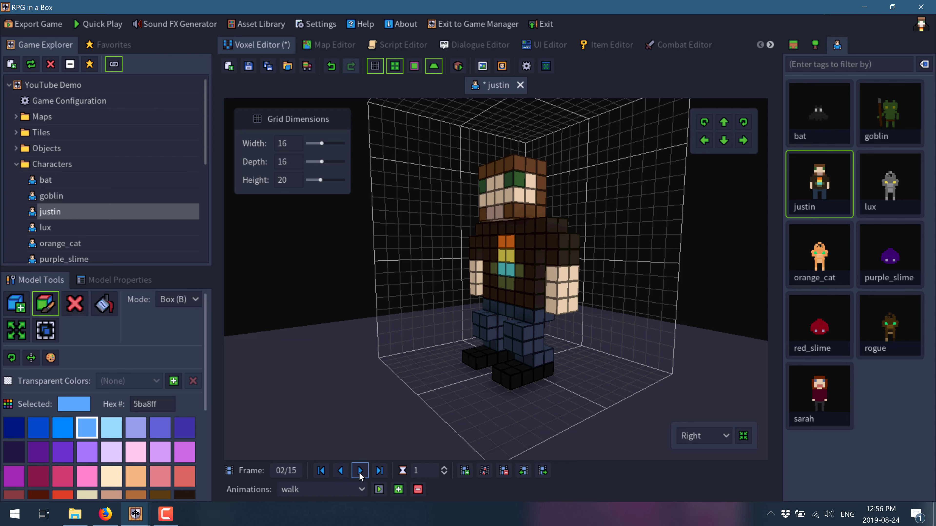
left_click(360, 473)
left_click(360, 472)
left_click(360, 472)
left_click(360, 472)
left_click(360, 473)
left_click(360, 472)
left_click(360, 472)
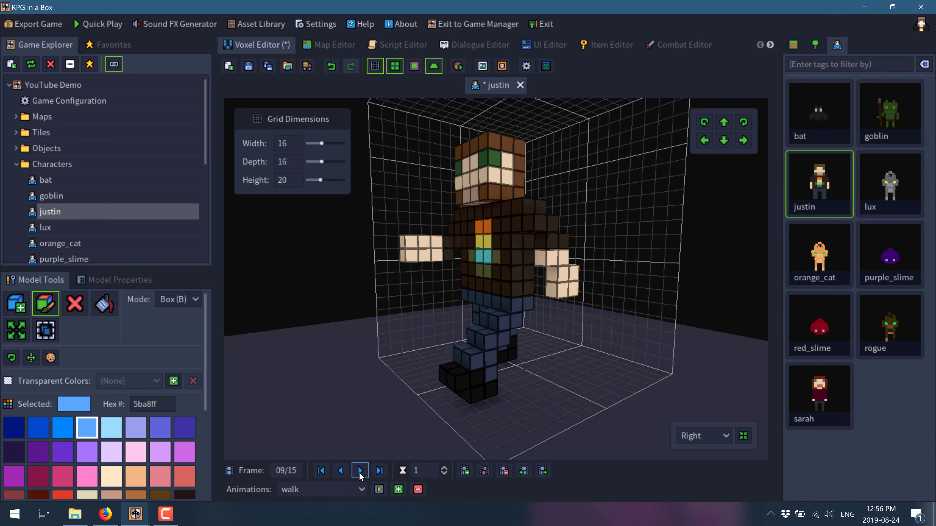
left_click(360, 472)
left_click(360, 472)
left_click(360, 472)
left_click(360, 472)
left_click(360, 473)
left_click(360, 472)
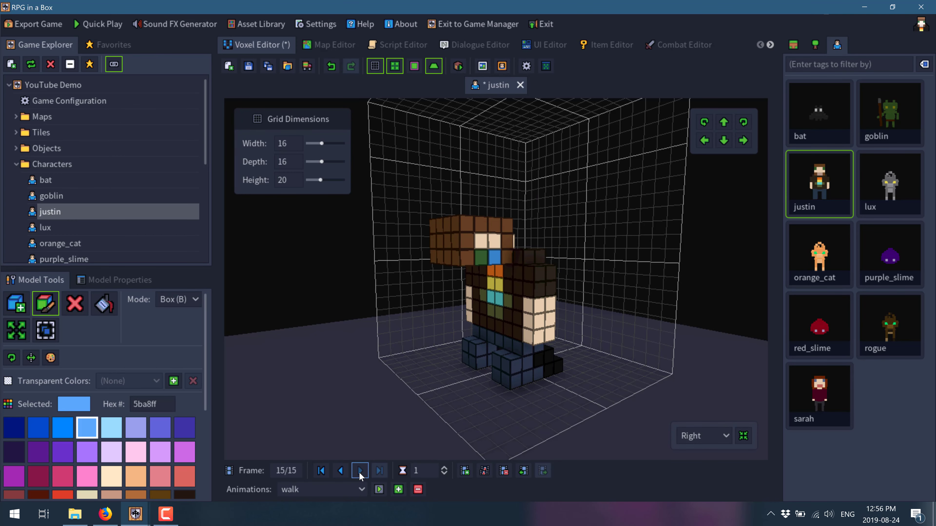
Return to the first frame, step forward to frame 7, and step back to frame 2.
left_click(321, 471)
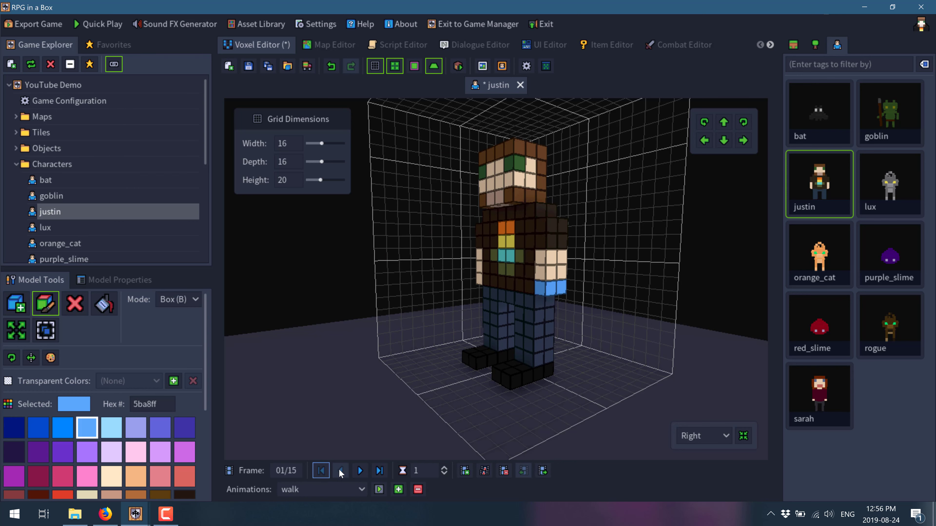
left_click(360, 472)
left_click(359, 472)
left_click(359, 472)
left_click(359, 472)
left_click(359, 472)
left_click(359, 472)
left_click(341, 471)
left_click(341, 471)
left_click(340, 470)
left_click(341, 471)
left_click(340, 471)
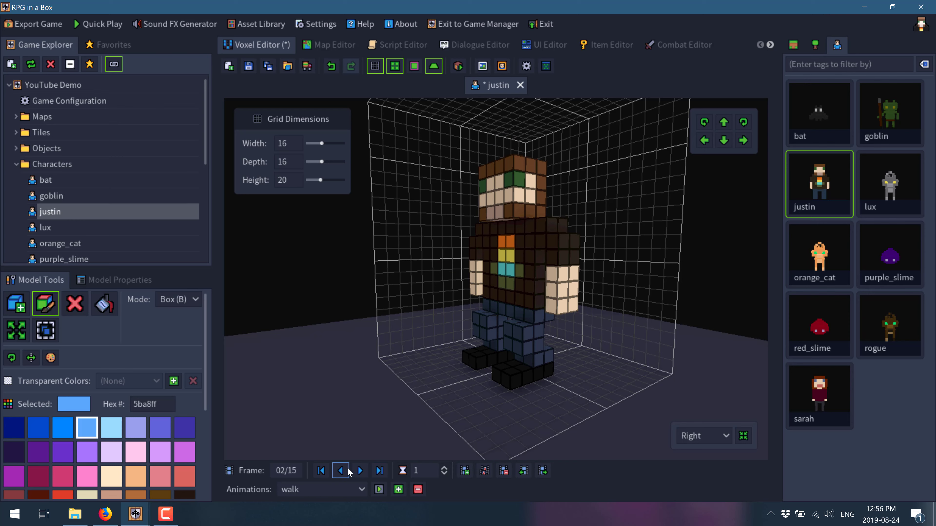
Choose the death animation for the character and play it.
left_click(363, 491)
left_click(309, 458)
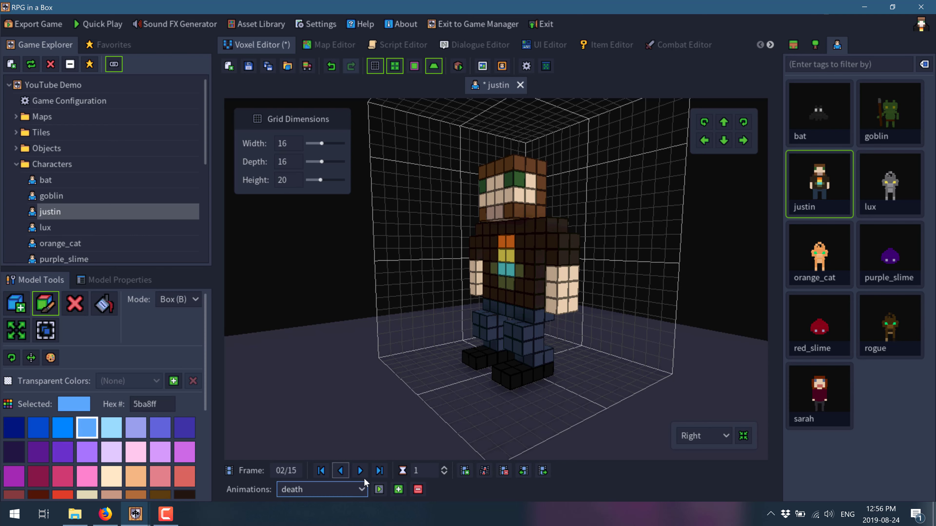
left_click(379, 489)
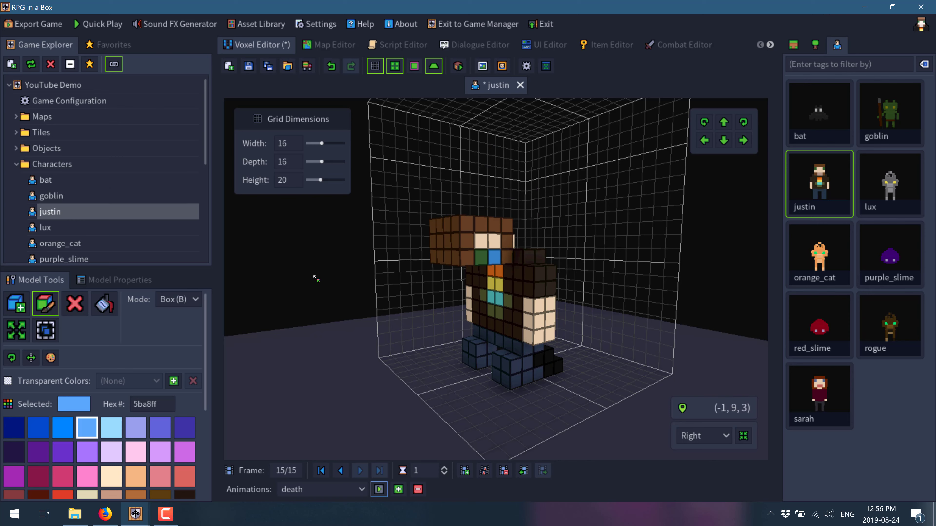
Create a new character resource named TieFighter with a 16 x 16 x 24 grid.
right_click(45, 164)
left_click(70, 174)
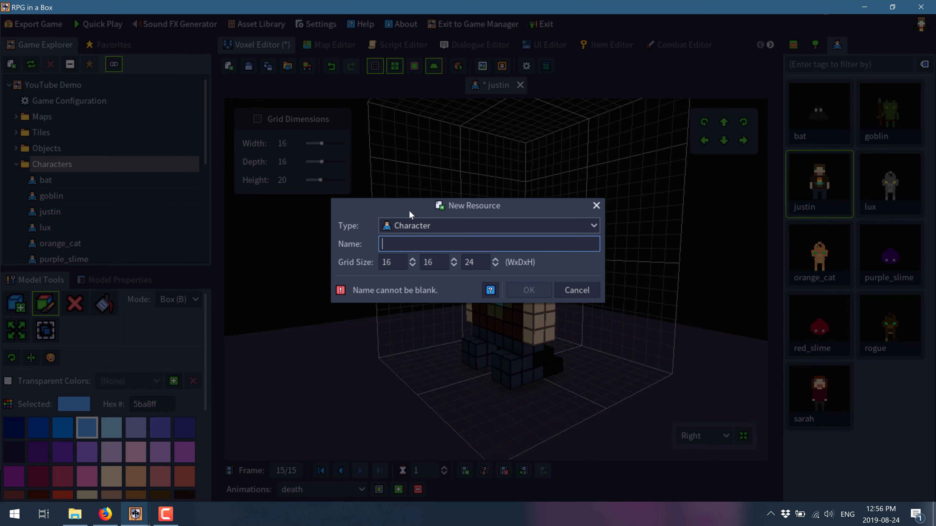
type("TieFighter")
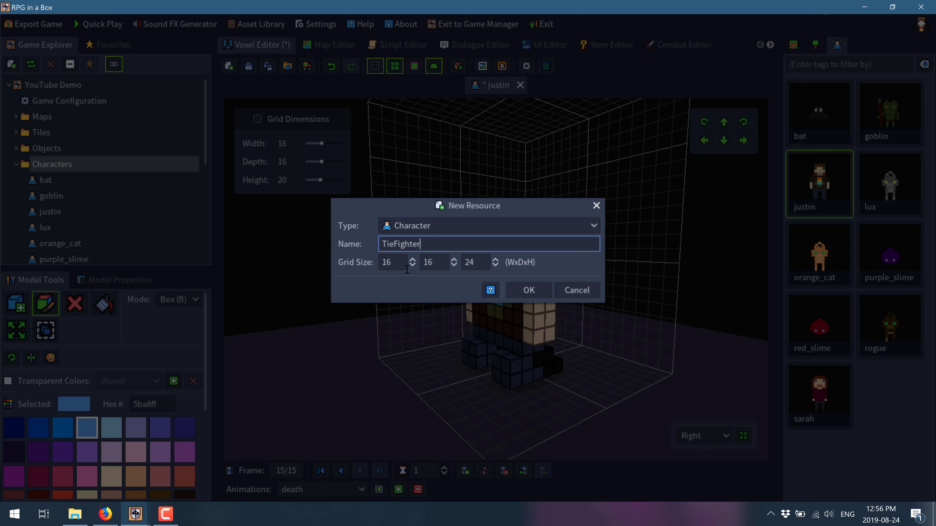
left_click(528, 289)
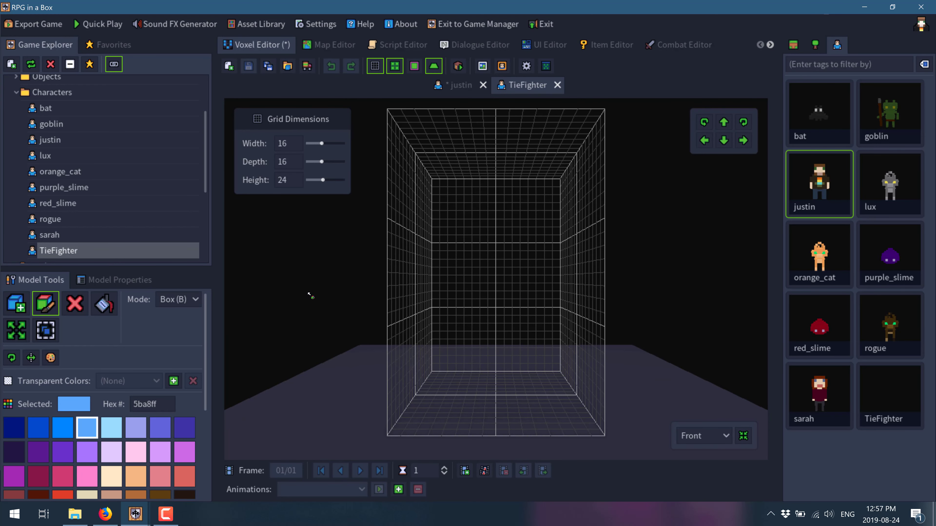
Choose the dark grey palette color 343434 and try to draw a box on the grid's side wall.
scroll(117, 418, "down", 3)
scroll(118, 443, "down", 2)
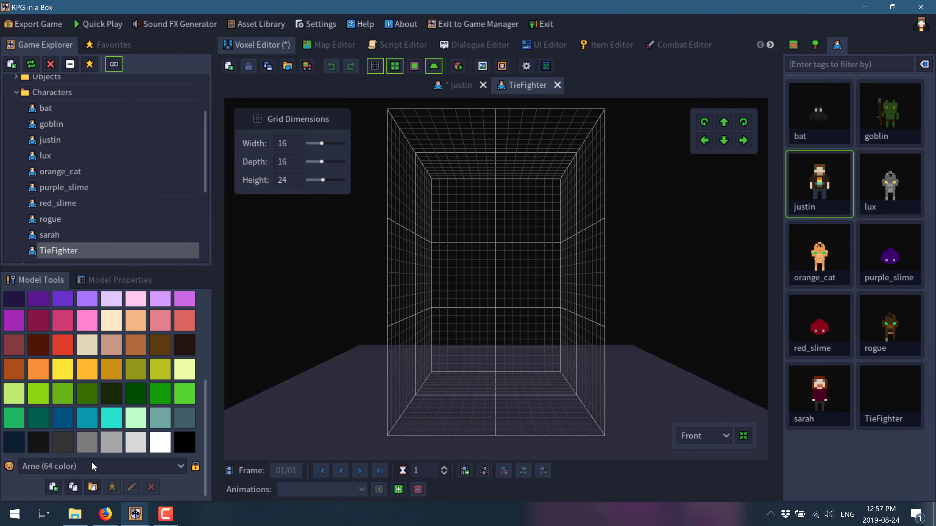
left_click(62, 442)
middle_click_drag(467, 355, 400, 216)
left_click_drag(384, 172, 456, 196)
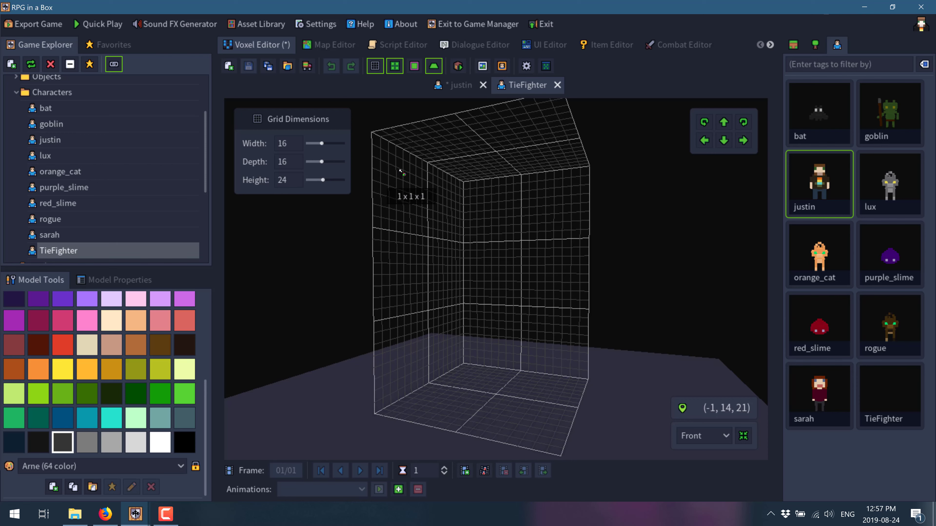
Add two upright, one-voxel-thick dark grey panels along opposite sides of the grid using box mode.
left_click(94, 278)
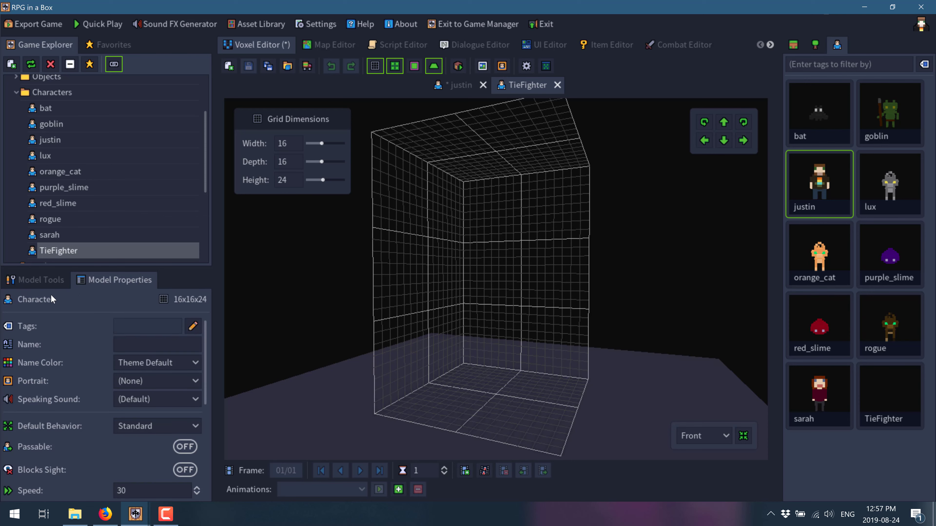
left_click(25, 274)
scroll(53, 318, "up", 3)
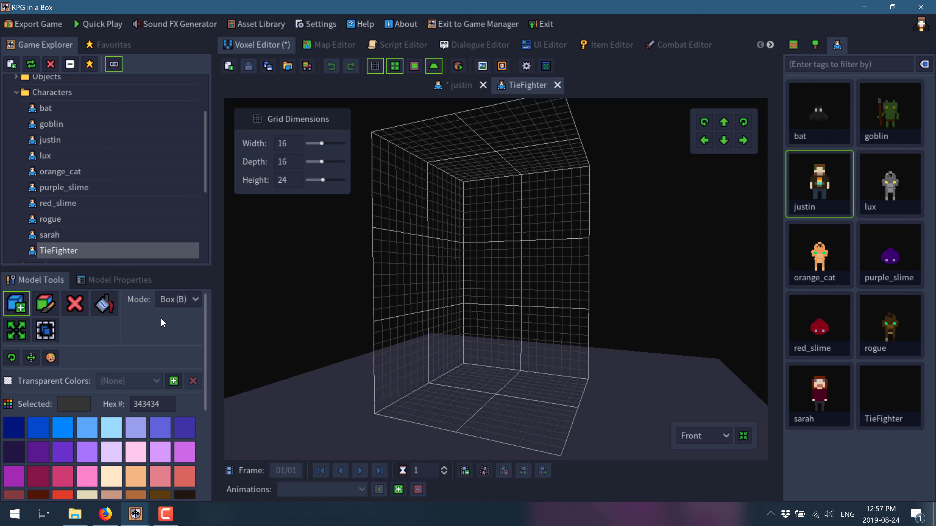
left_click(182, 300)
left_click(183, 299)
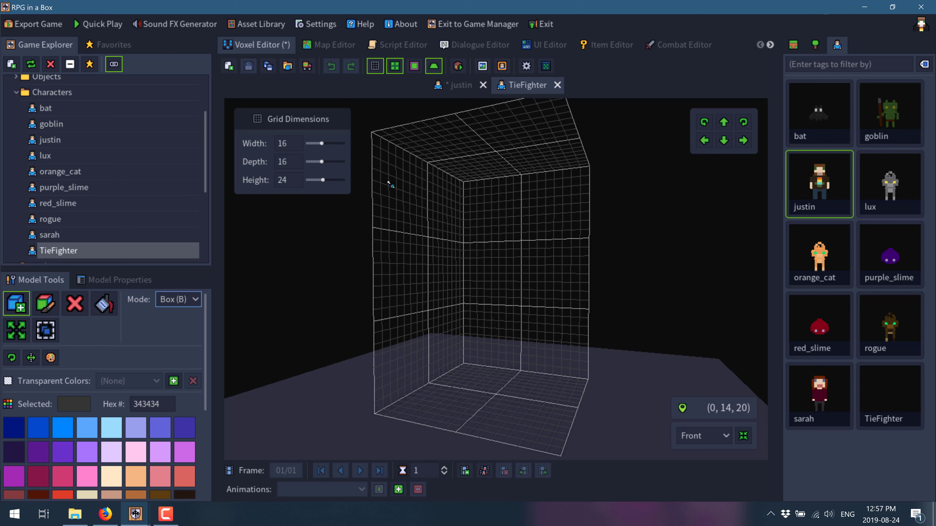
left_click_drag(395, 175, 451, 356)
right_click_drag(451, 357, 591, 334)
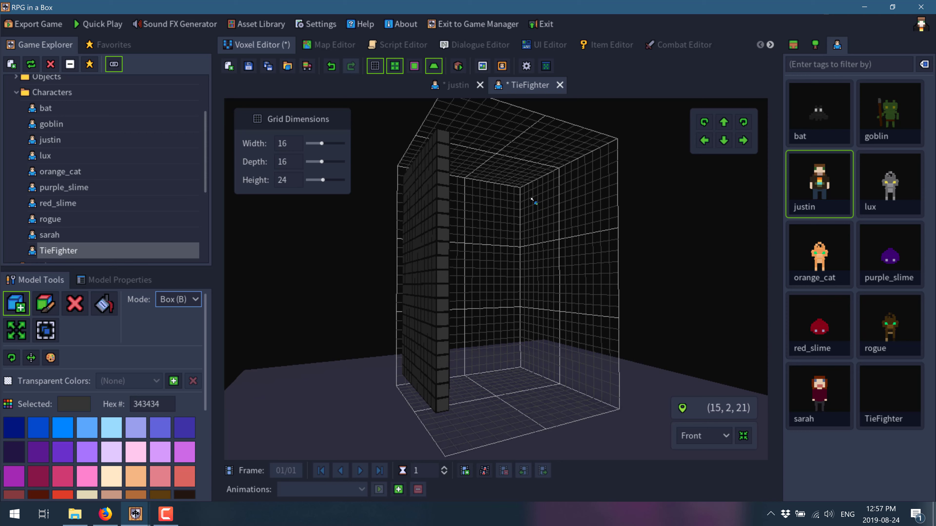
left_click_drag(531, 203, 597, 379)
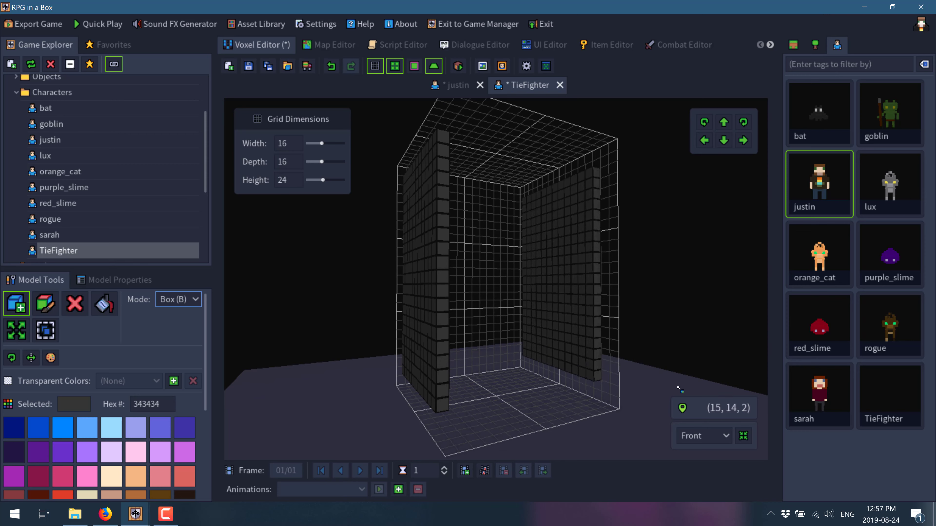
Add a dark grey block at mid-height that connects the two side panels.
right_click_drag(667, 340, 626, 355)
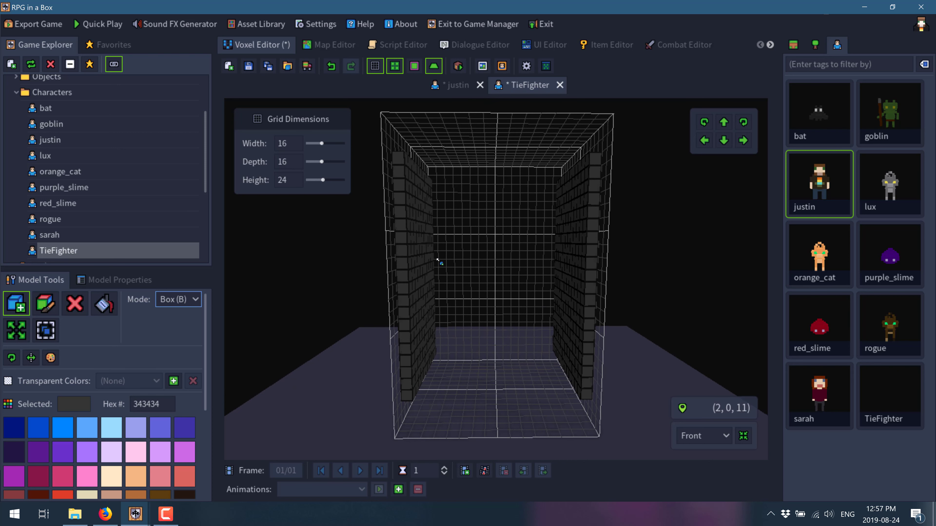
left_click_drag(421, 241, 553, 288)
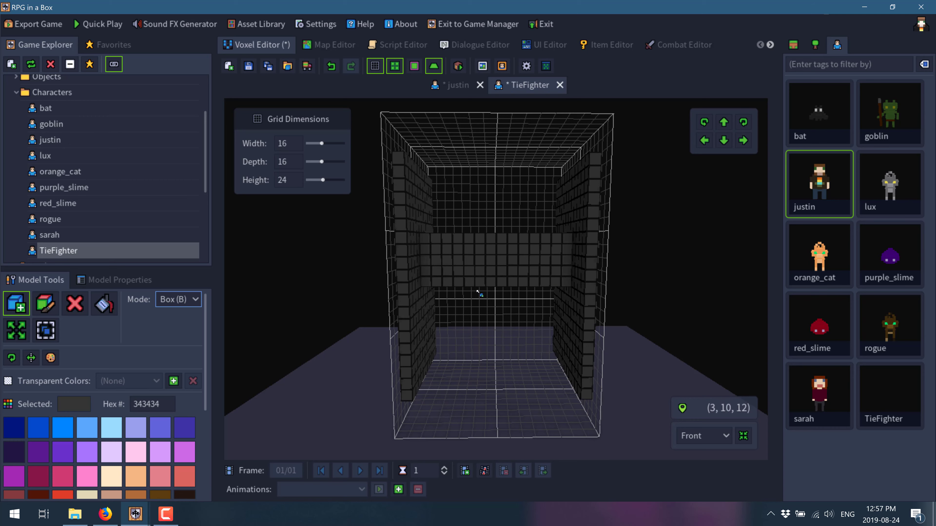
right_click_drag(515, 315, 444, 278)
Delete voxels from the left half of the connecting block's top layer.
left_click(82, 301)
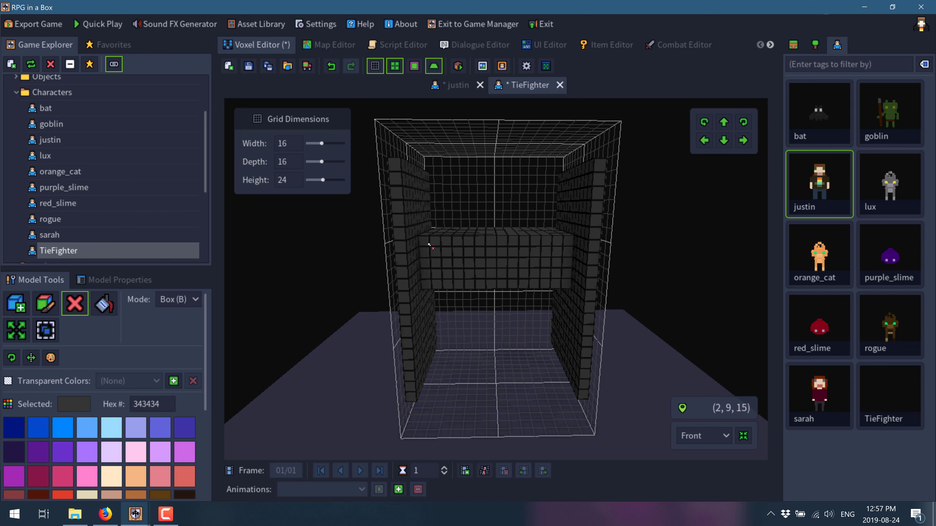
left_click_drag(428, 241, 453, 242)
left_click_drag(429, 241, 479, 235)
middle_click_drag(534, 274, 537, 247)
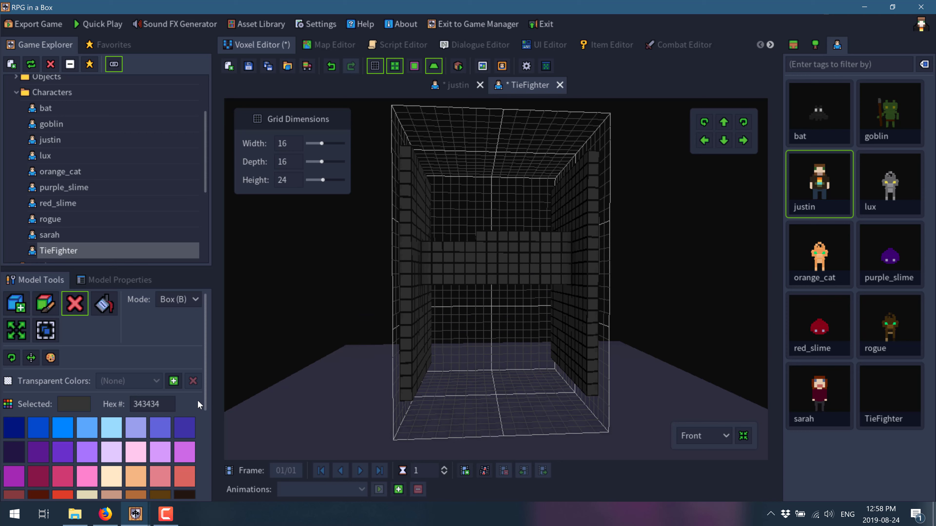
Paint a ring of light grey voxels on the front of the connecting block and save the TieFighter model.
scroll(128, 444, "down", 5)
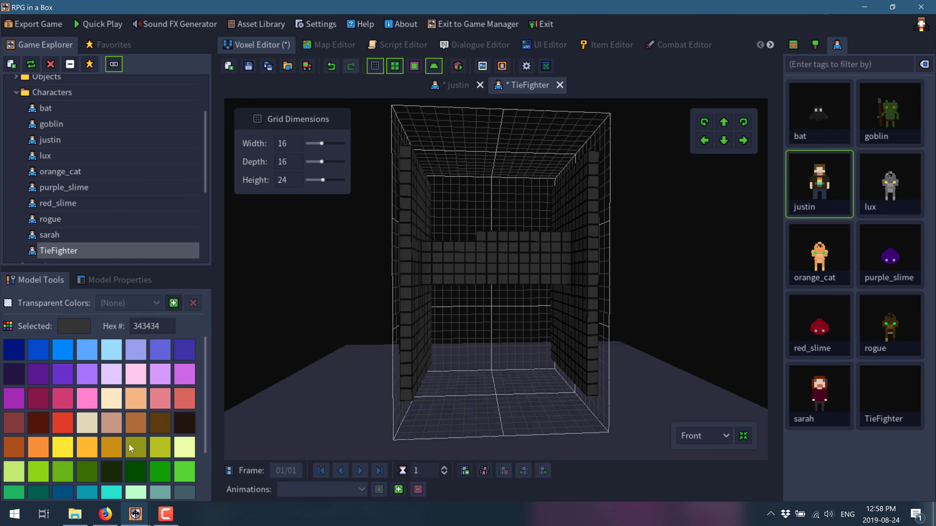
left_click(111, 442)
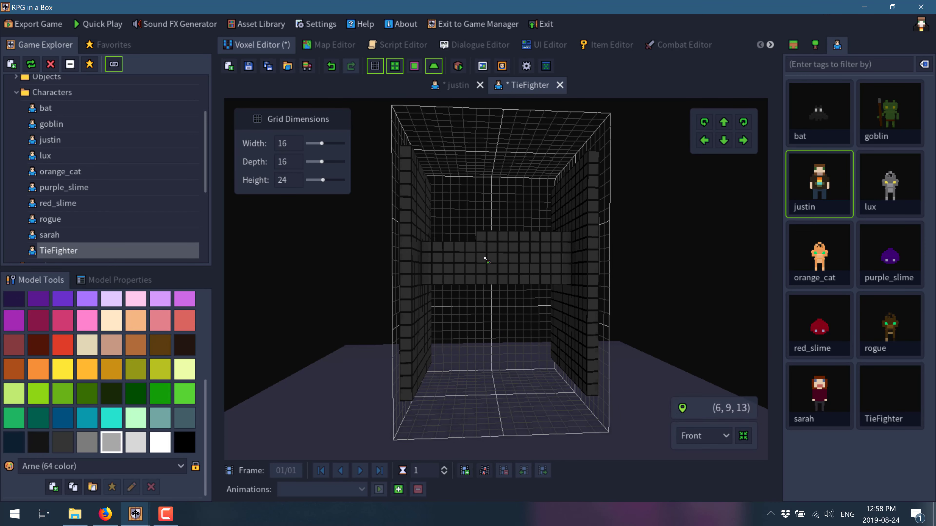
left_click(482, 248)
left_click(470, 269)
left_click(481, 279)
left_click(492, 280)
left_click(505, 268)
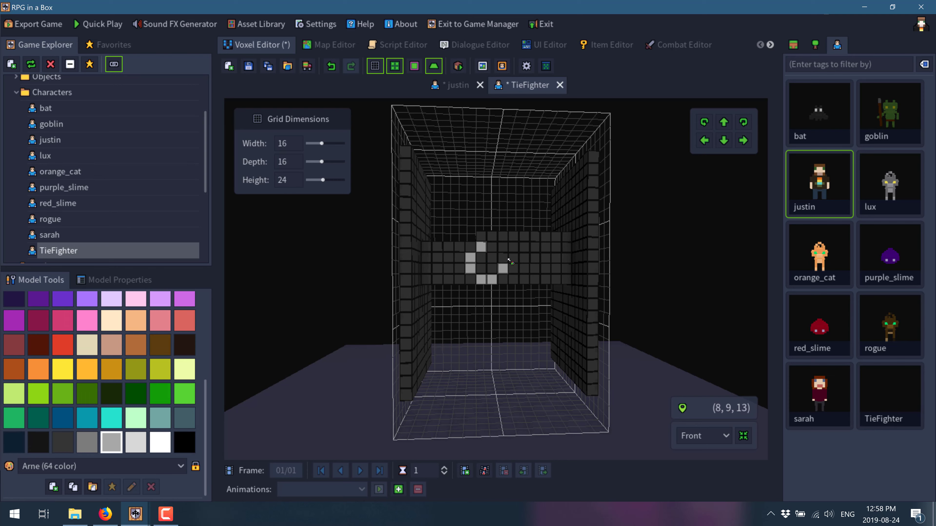
left_click(248, 66)
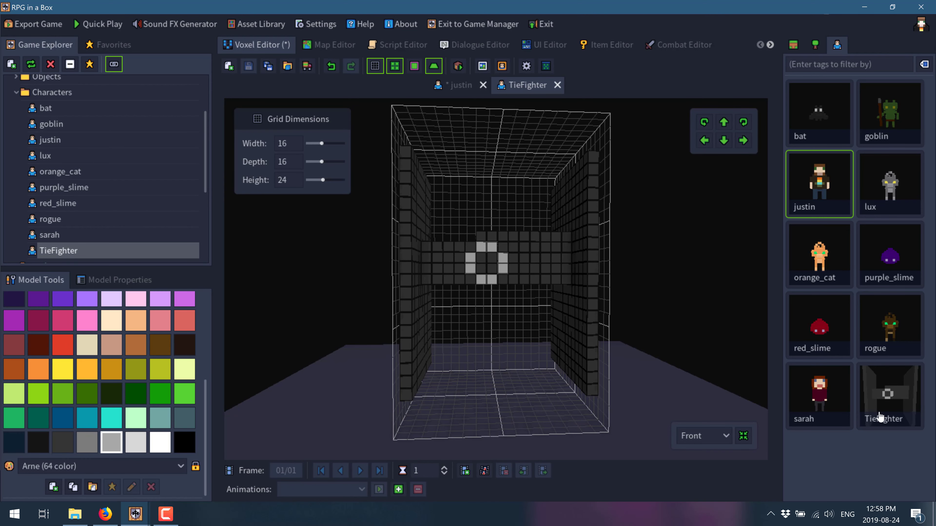
View the object and tile resource lists, check the Map Editor's recent maps, and return to the Voxel Editor.
left_click(815, 45)
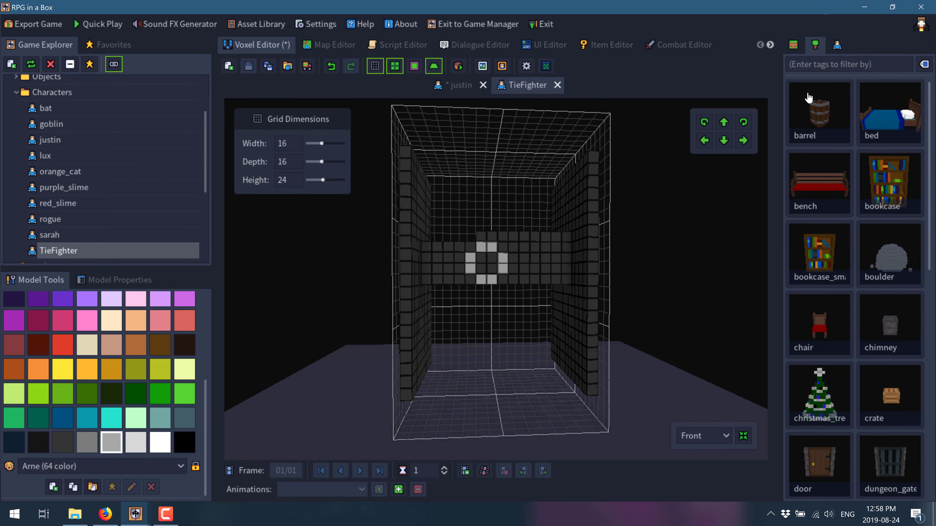
left_click(794, 46)
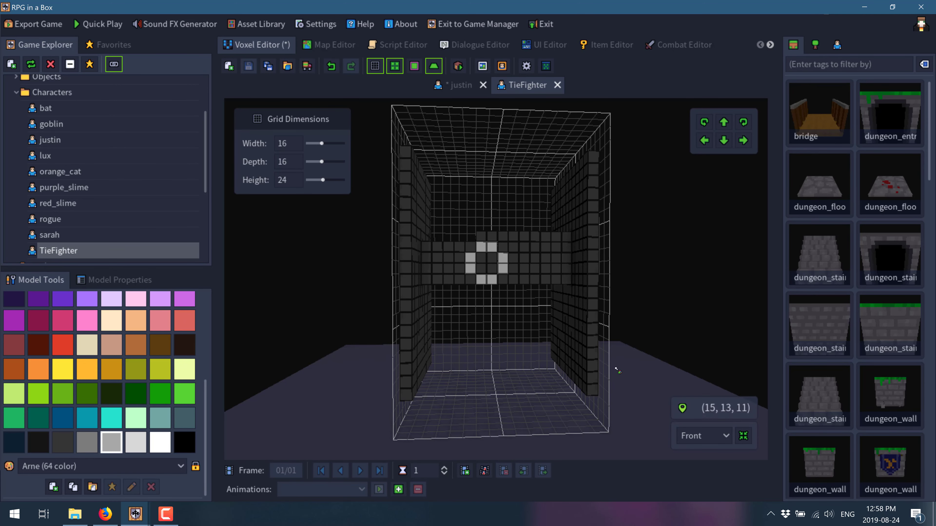
left_click(326, 44)
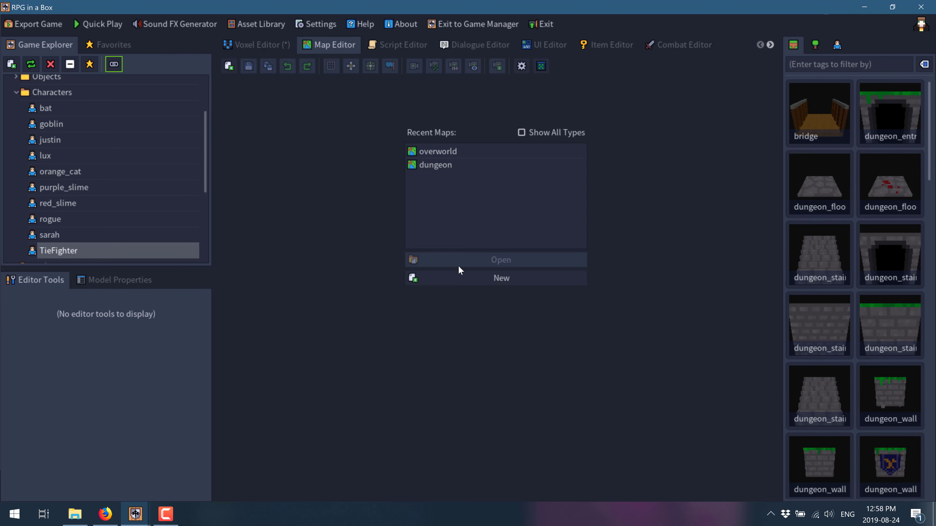
left_click(272, 46)
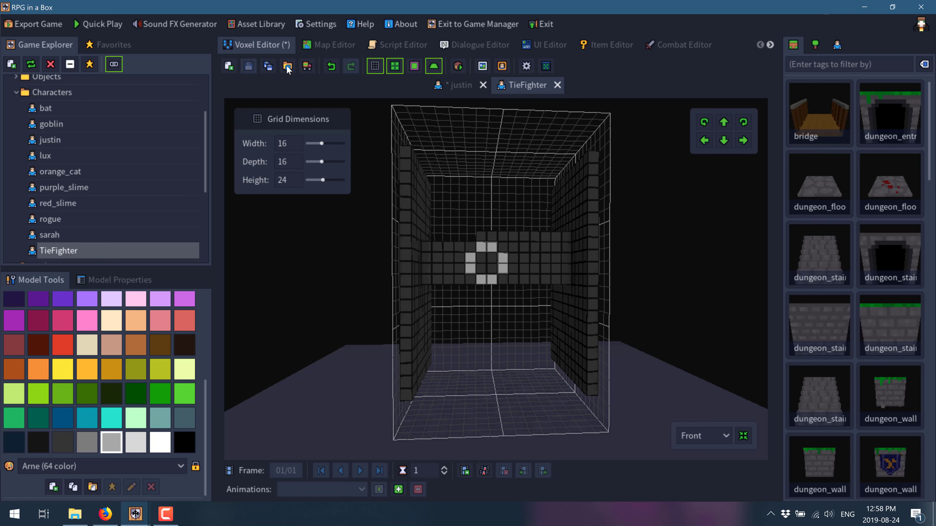
Close the justin model and discard its unsaved changes.
left_click(269, 64)
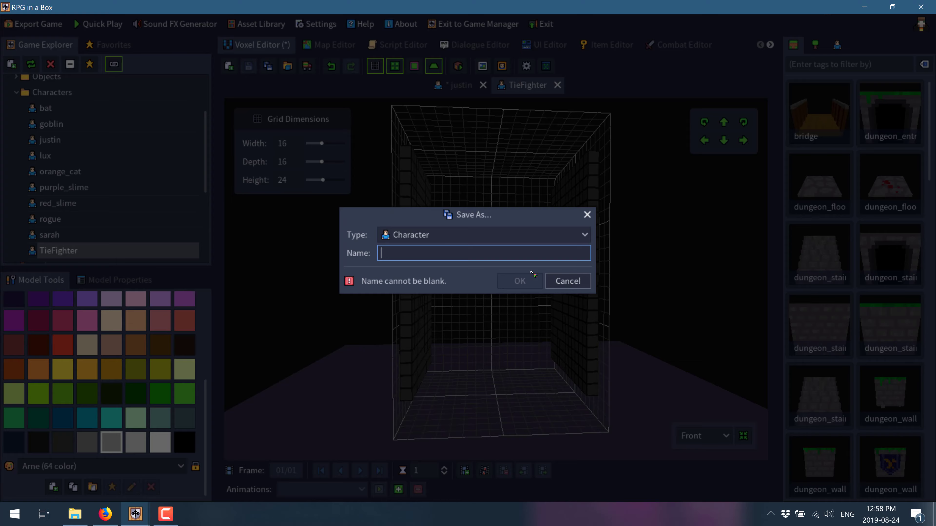
left_click(566, 280)
left_click(484, 86)
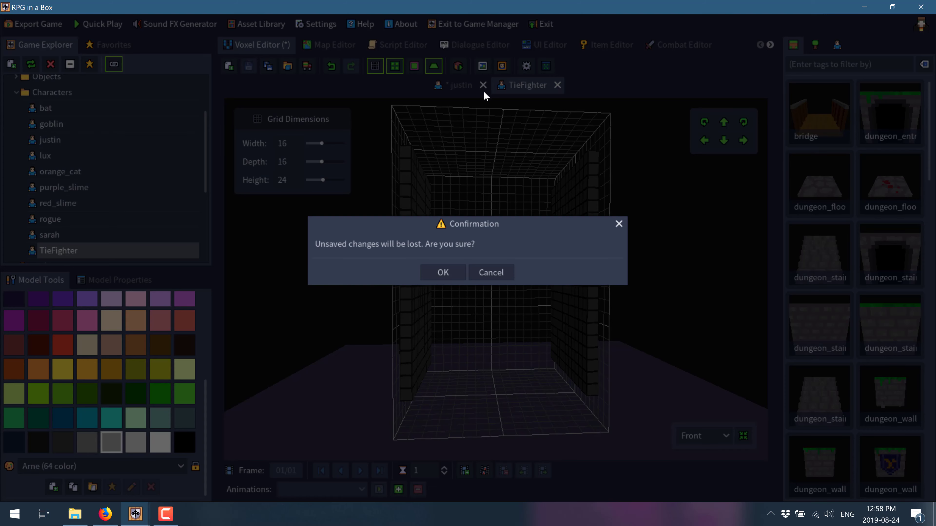
left_click(455, 269)
Open the overworld map in the Map Editor.
left_click(324, 46)
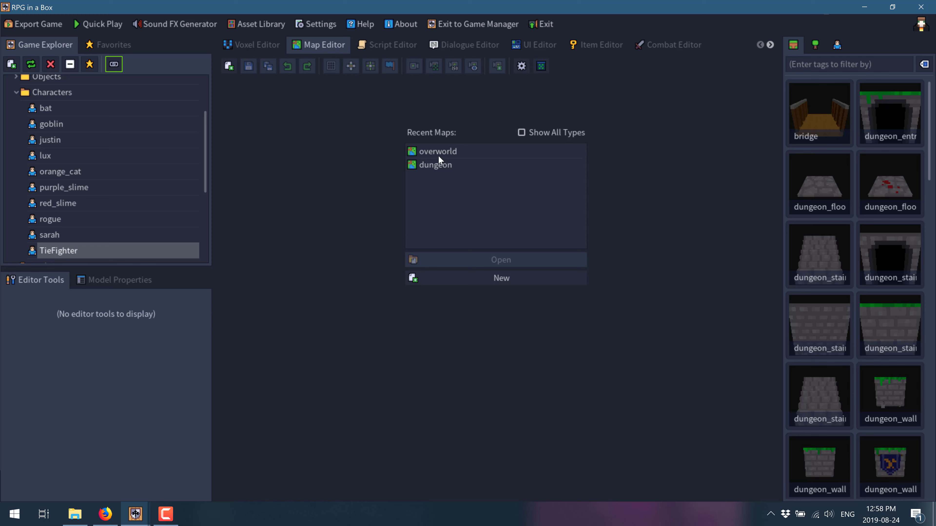
left_click(448, 150)
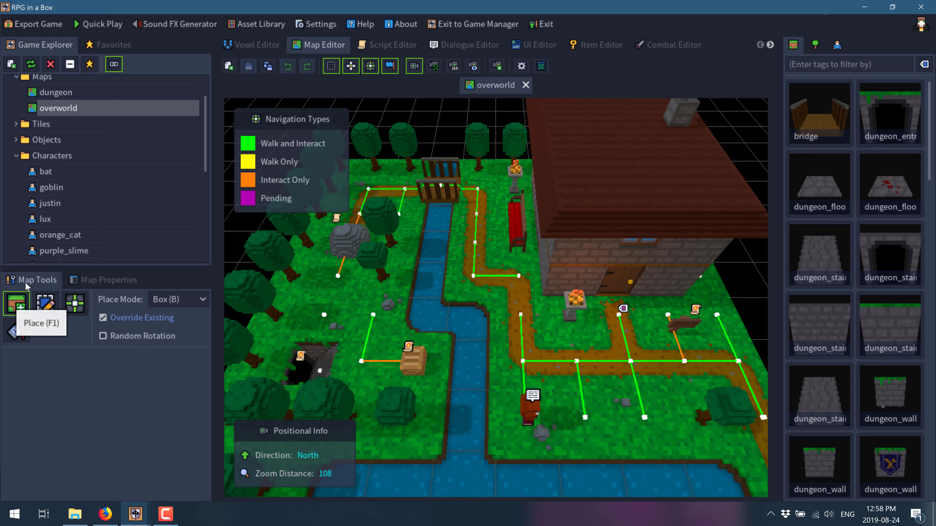
Place a bridge tile across the stream near the middle of the overworld map.
left_click(45, 303)
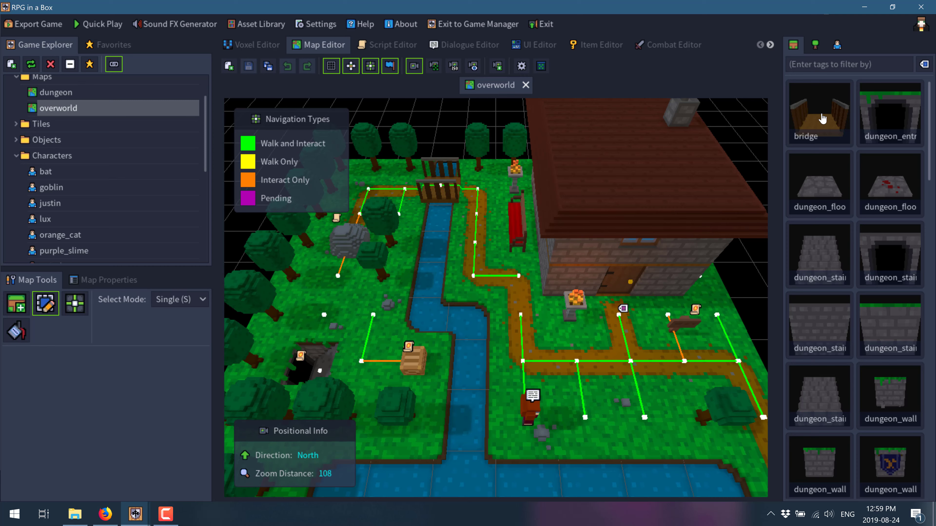
left_click(817, 120)
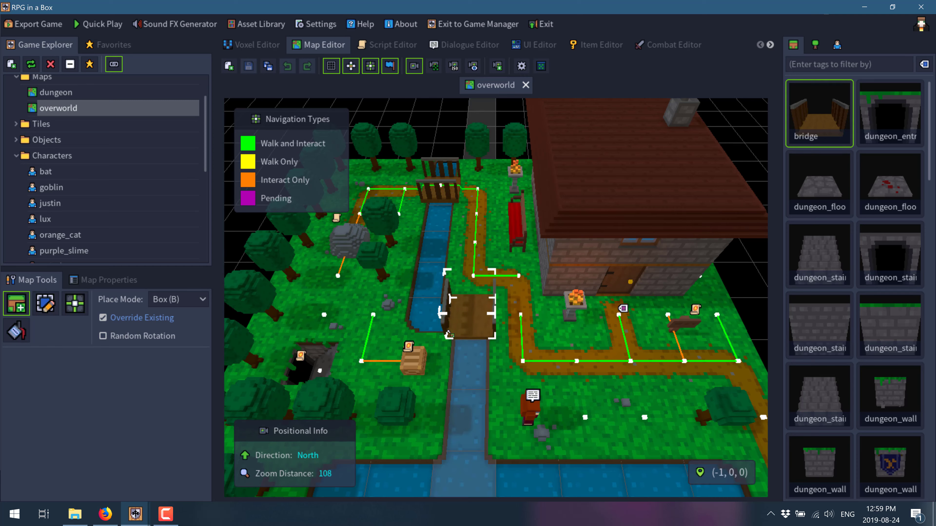
left_click(449, 334)
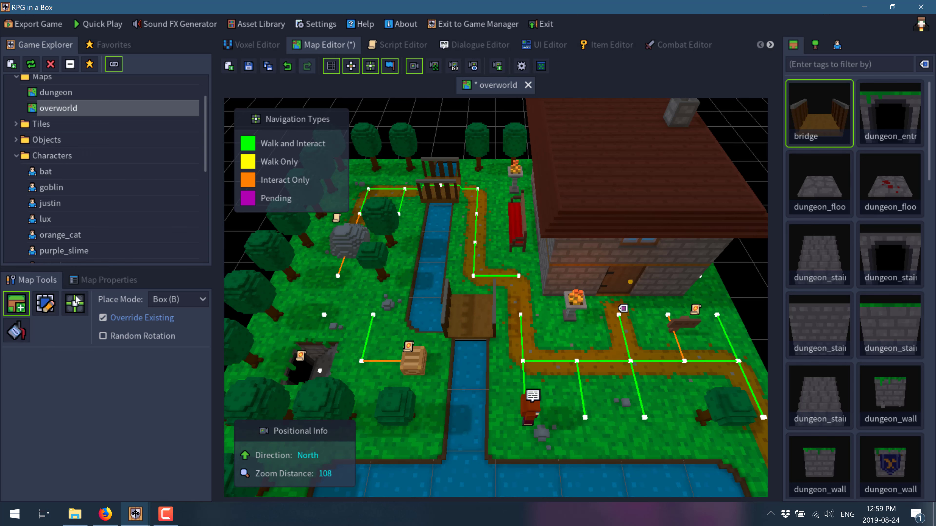
Set the overworld map's background color to red (c41919) in the map properties.
left_click(93, 279)
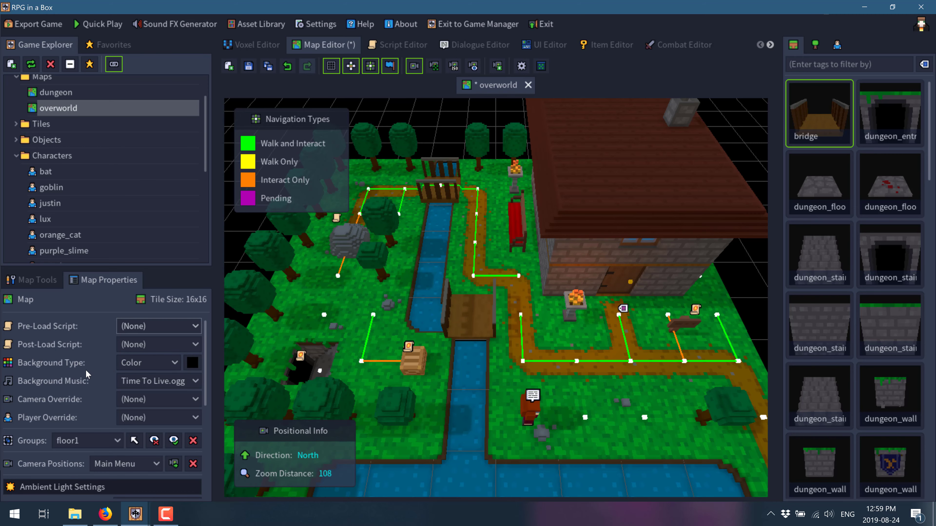
left_click(192, 363)
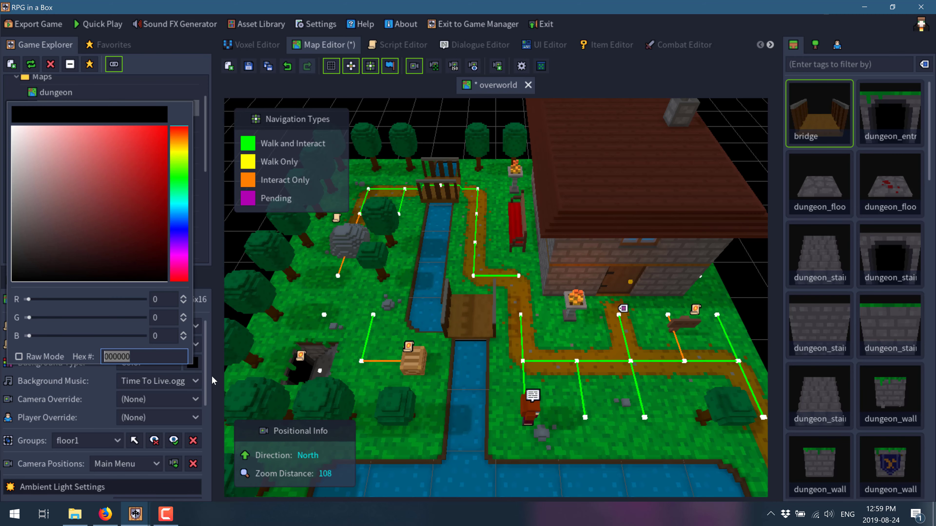
left_click(148, 162)
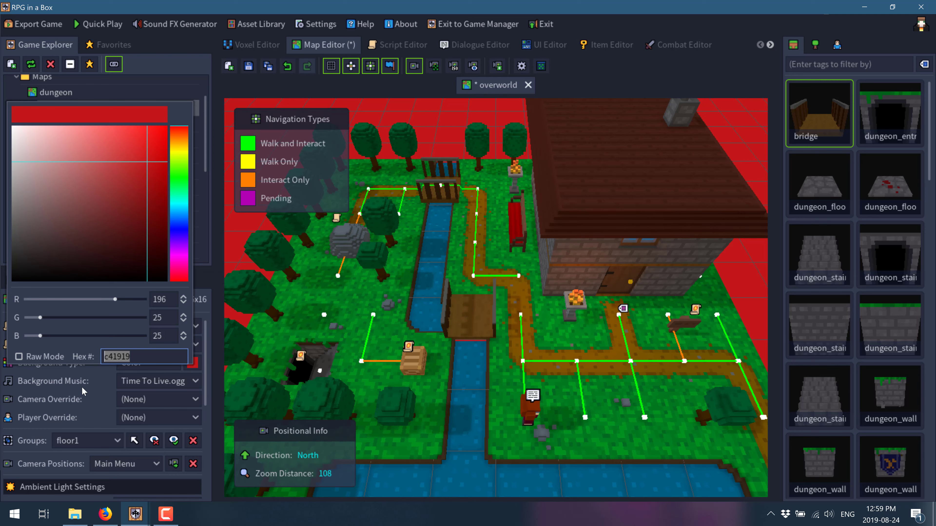
left_click(94, 389)
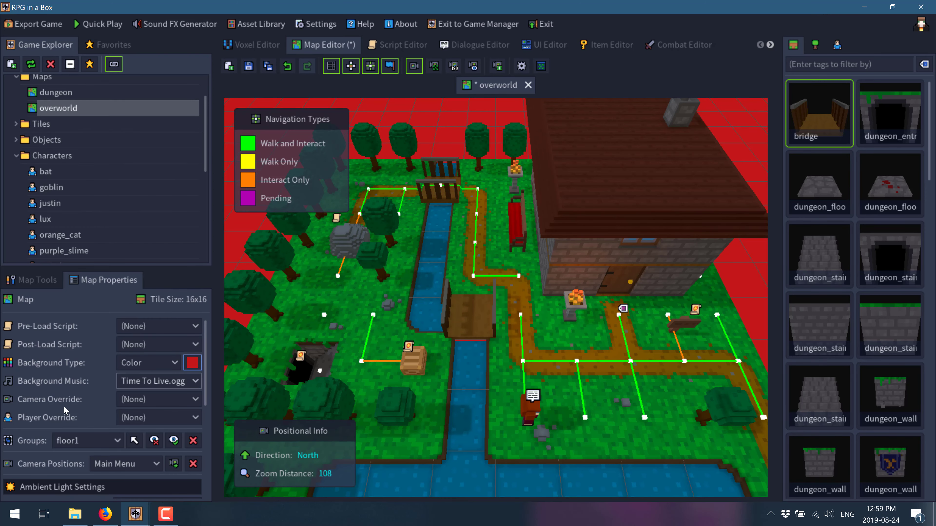
View the map's camera override options, try TieFighter as the player override, and reset the player override to (None).
left_click(192, 400)
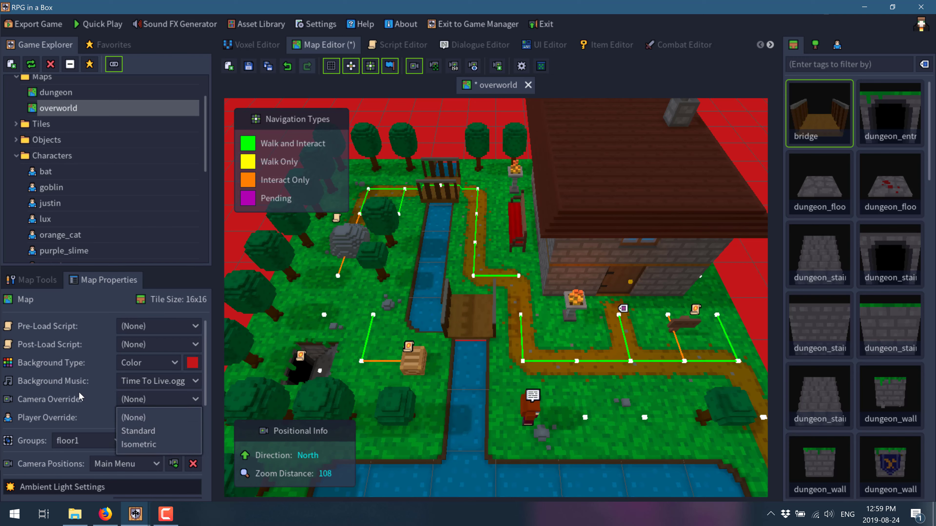
left_click(155, 419)
left_click(155, 419)
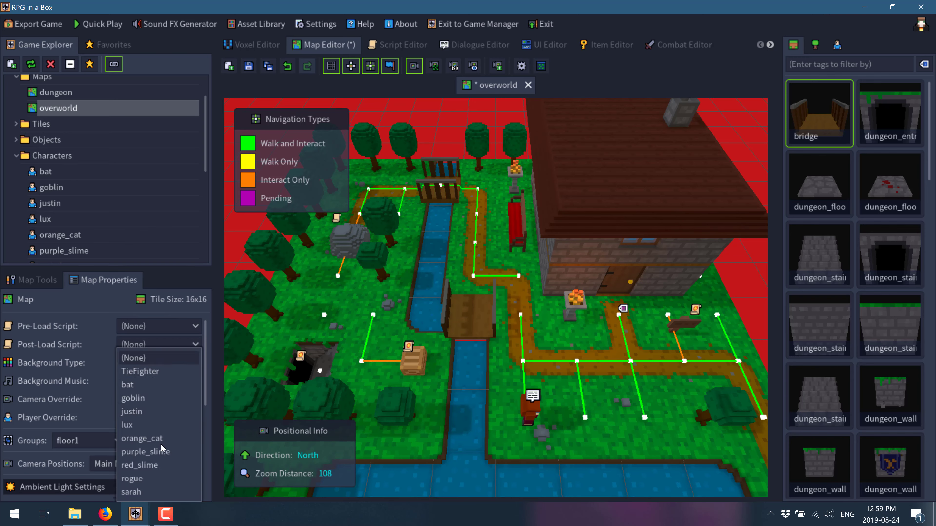
left_click(155, 374)
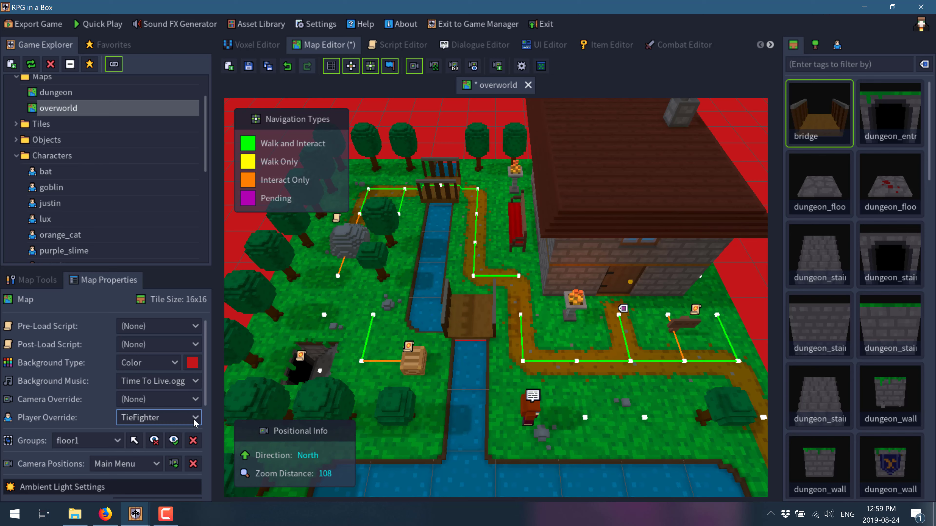
left_click(181, 417)
left_click(147, 358)
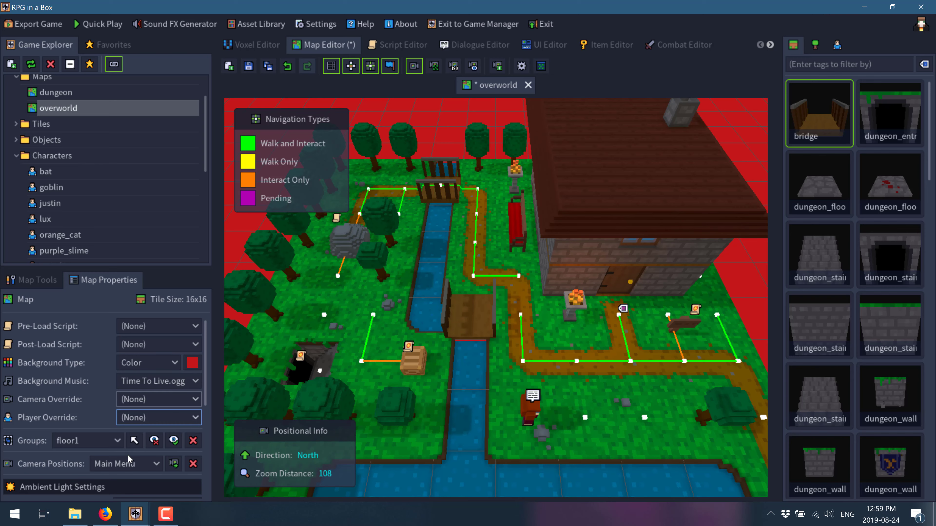
Examine the overworld map's ambient and directional light settings in the map properties.
scroll(111, 402, "down", 1)
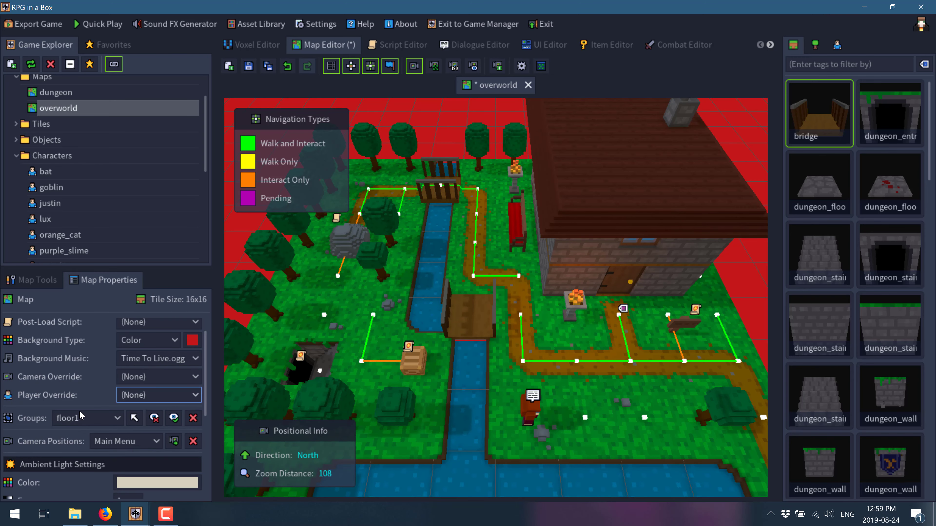
scroll(99, 412, "down", 1)
scroll(99, 412, "down", 6)
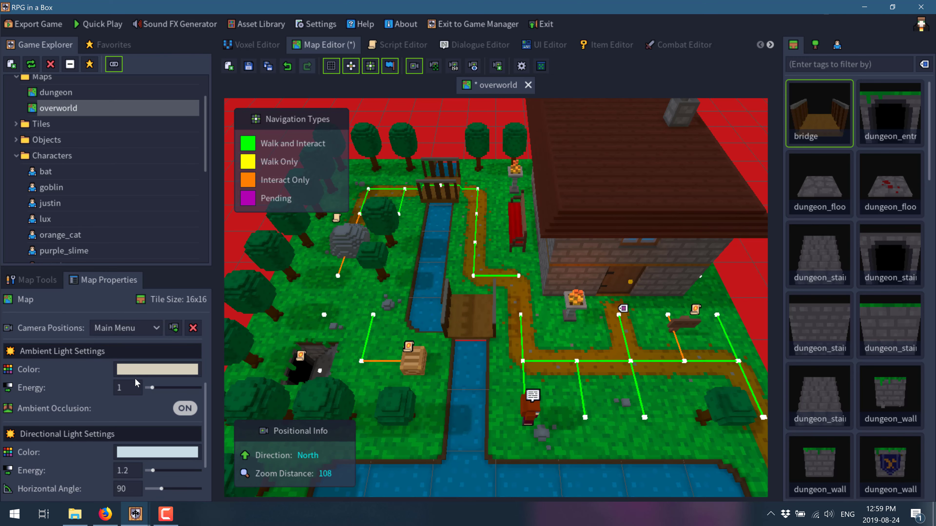
scroll(73, 410, "down", 1)
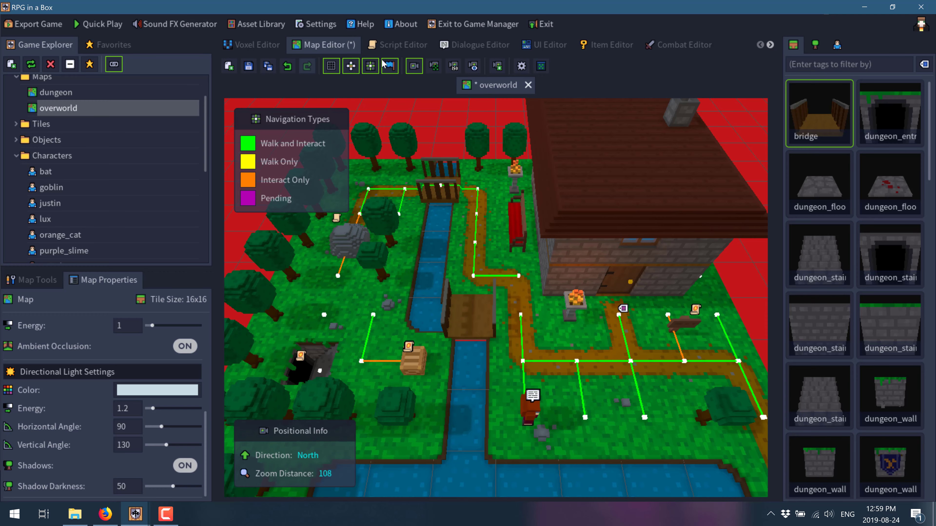
Preview the overworld map through the isometric camera and return to the free camera view.
left_click(454, 66)
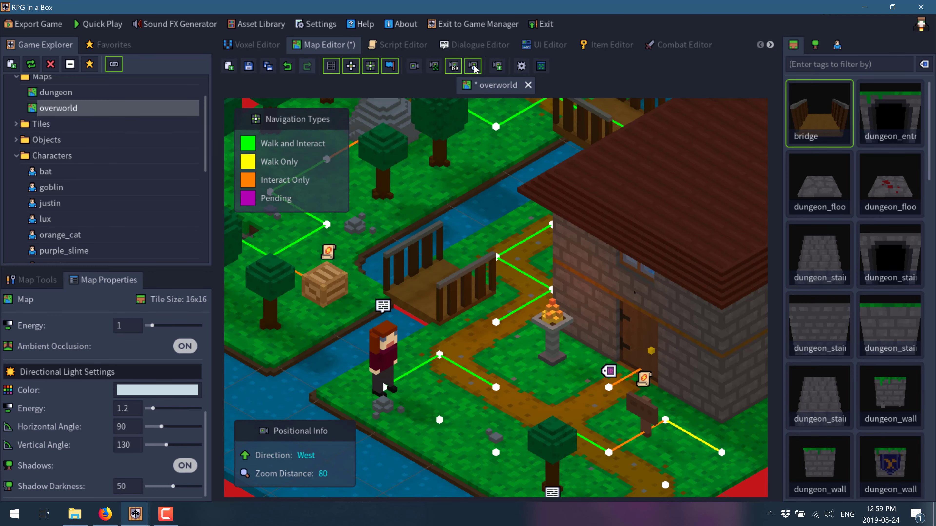
left_click(473, 66)
left_click(468, 277)
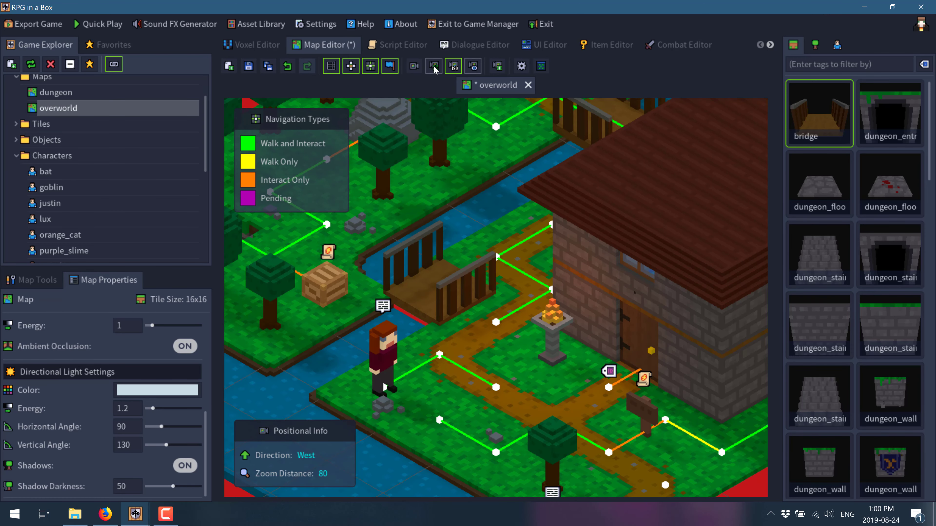
left_click(414, 66)
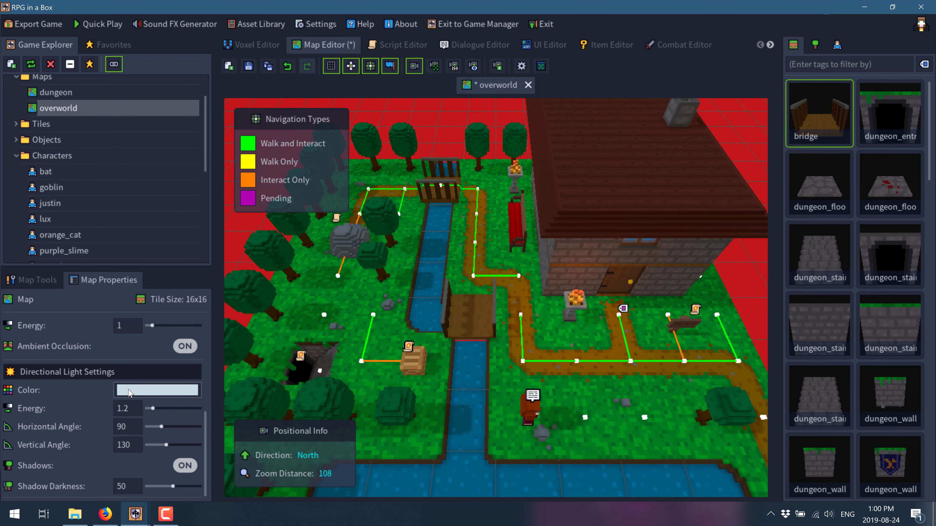
Activate the map selection tool in Single mode and view the available actions for the red-haired character near the stream.
scroll(129, 393, "up", 3)
scroll(111, 166, "up", 2)
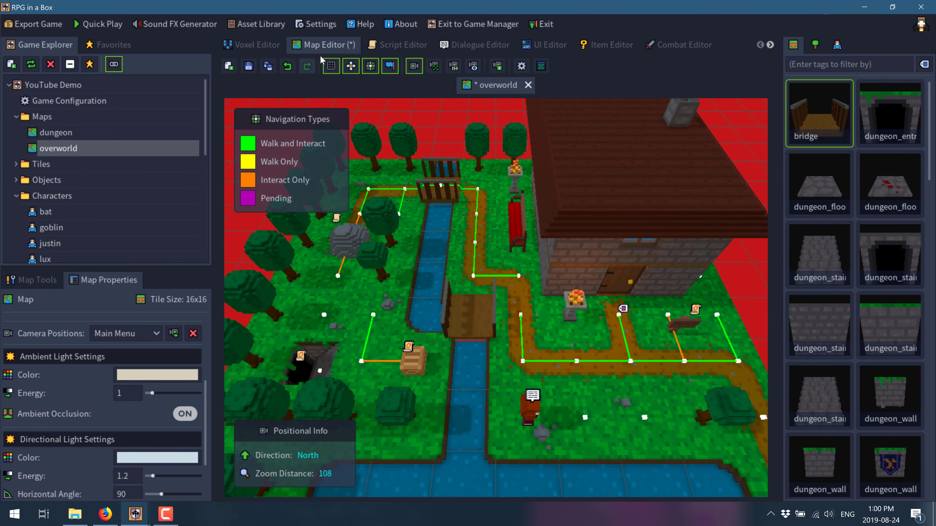
scroll(82, 382, "up", 3)
left_click(47, 282)
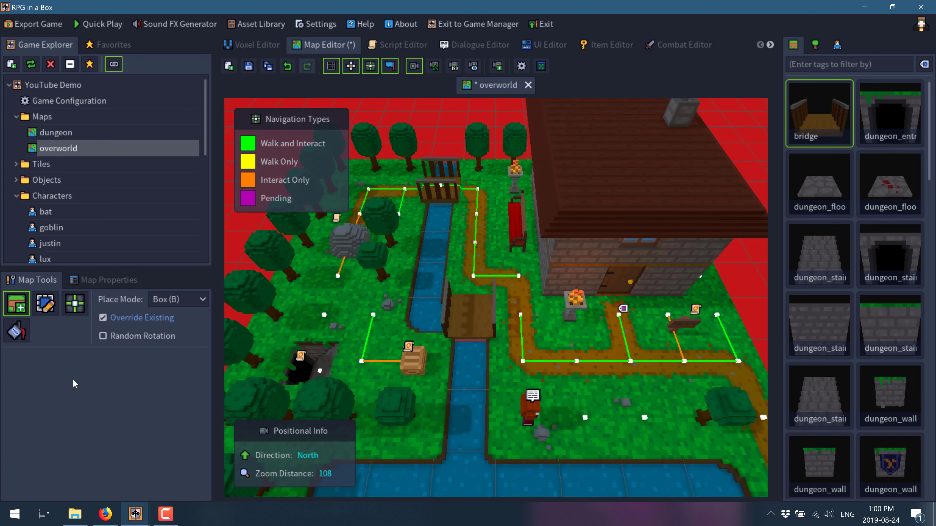
left_click(44, 311)
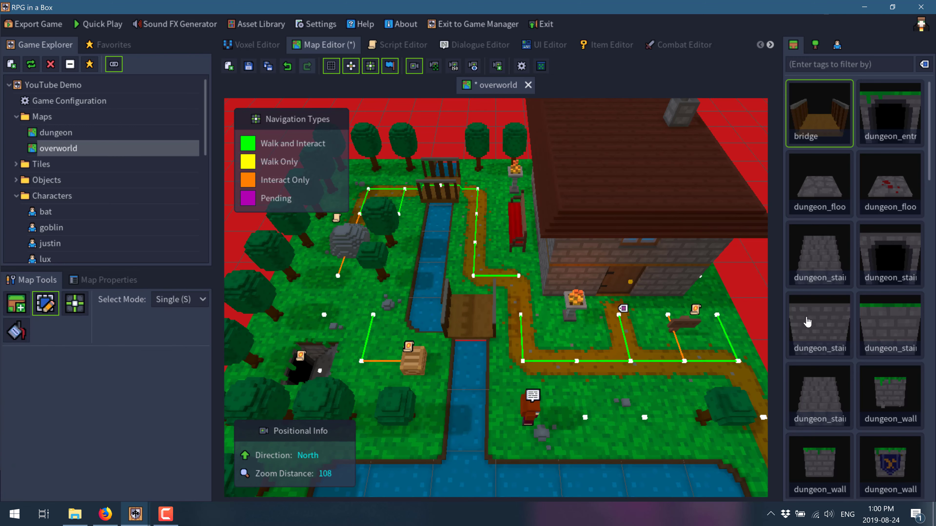
right_click(535, 410)
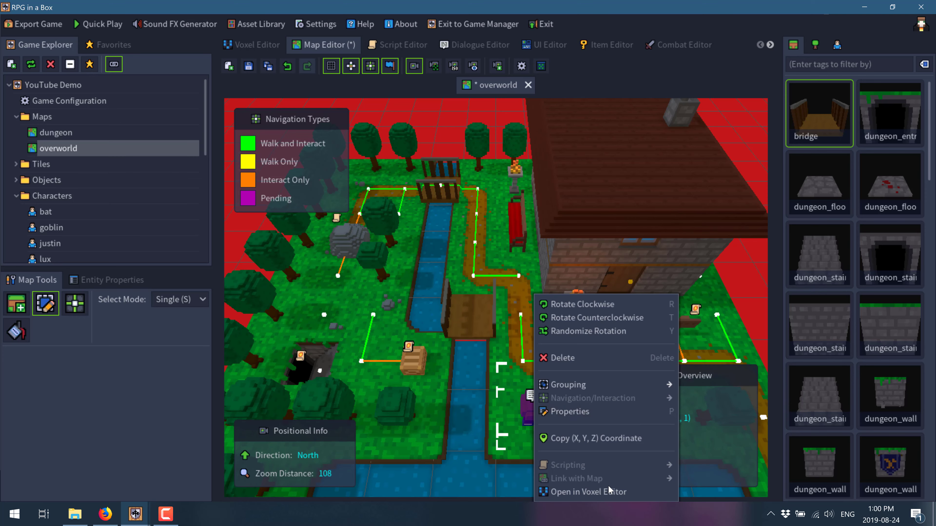
left_click(604, 490)
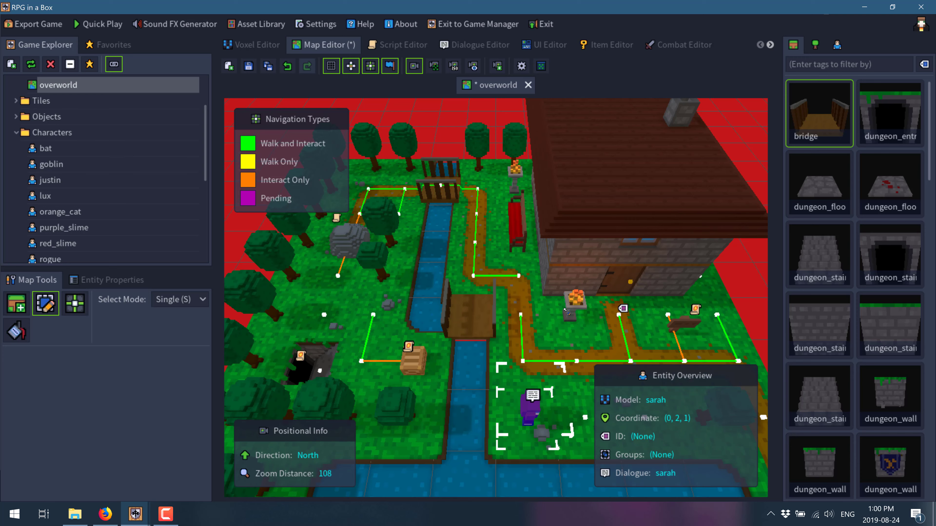
Inspect the entity details of the path tile outside the house door, the tiles around the sign, and the sign itself.
left_click(622, 309)
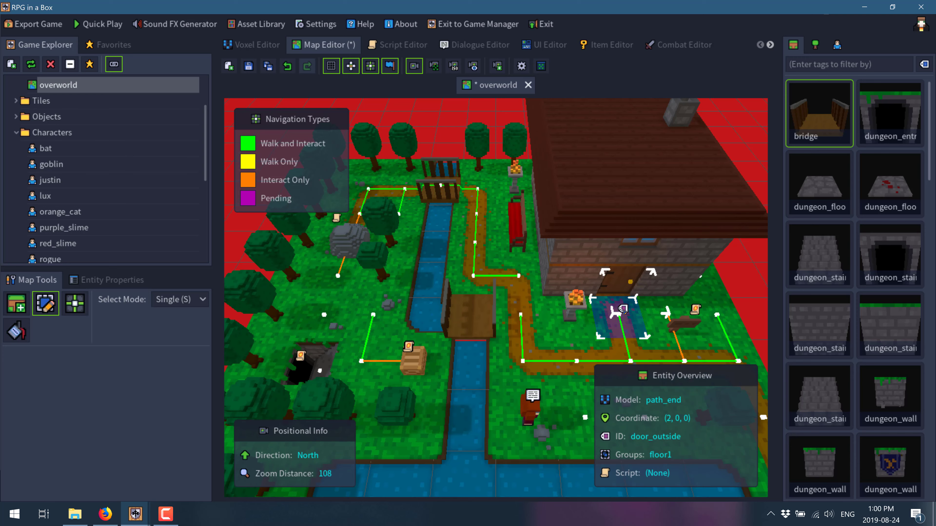
left_click(698, 311)
left_click(683, 331)
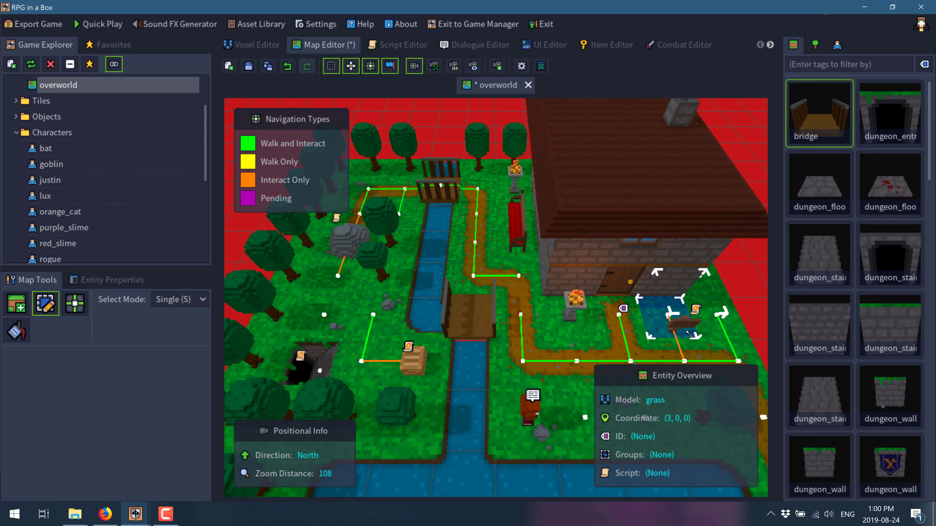
left_click(693, 353)
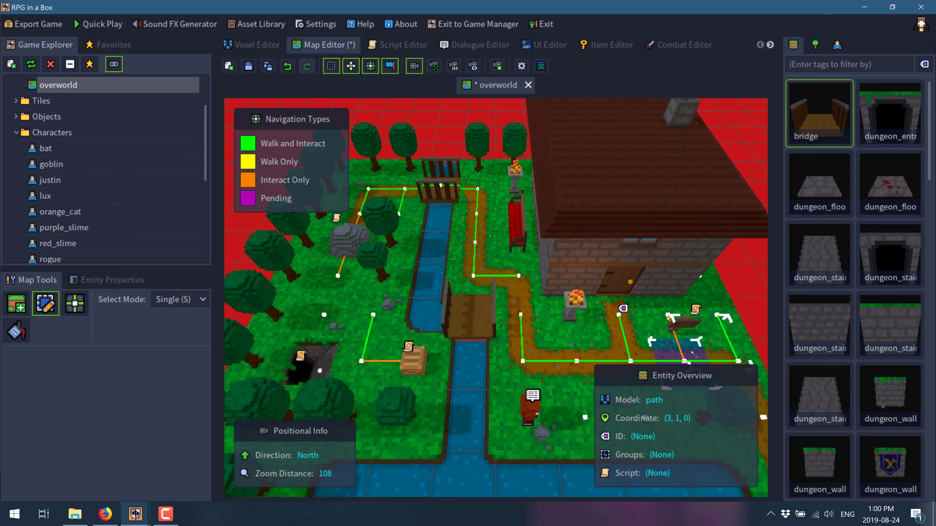
left_click(698, 314)
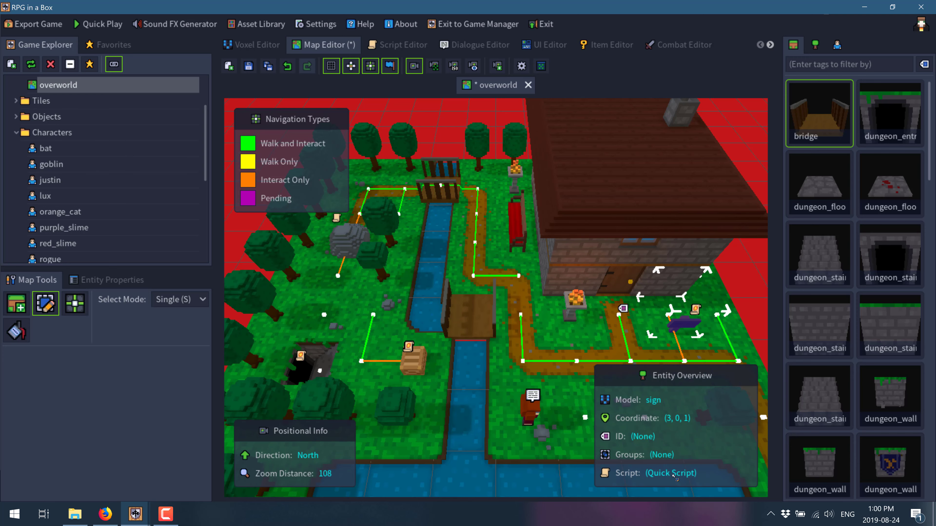
Open the sign's quick script for editing and read through the Script Syntax documentation.
right_click(686, 322)
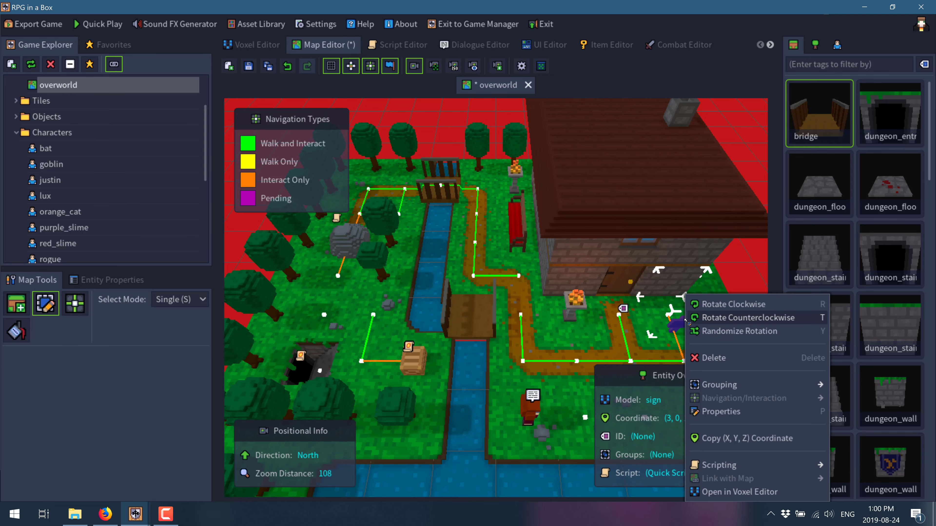
mouse_move(719, 464)
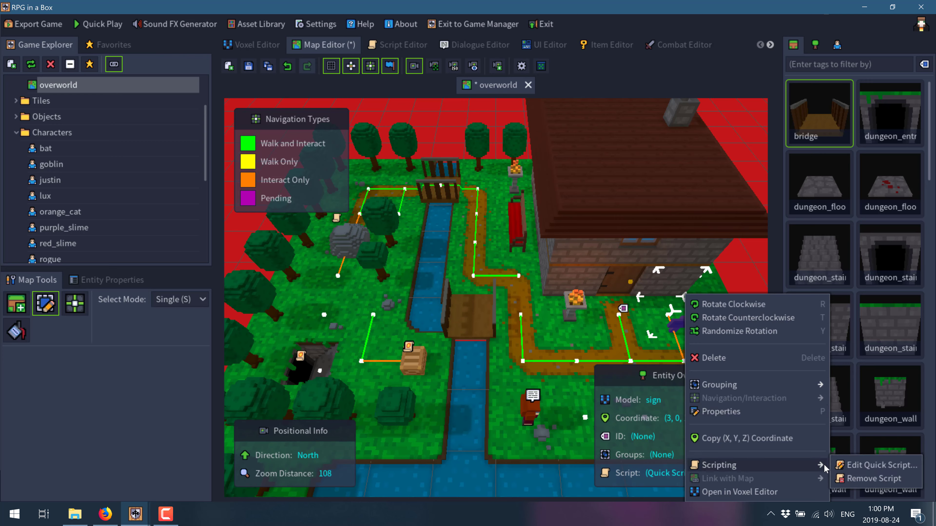
left_click(877, 464)
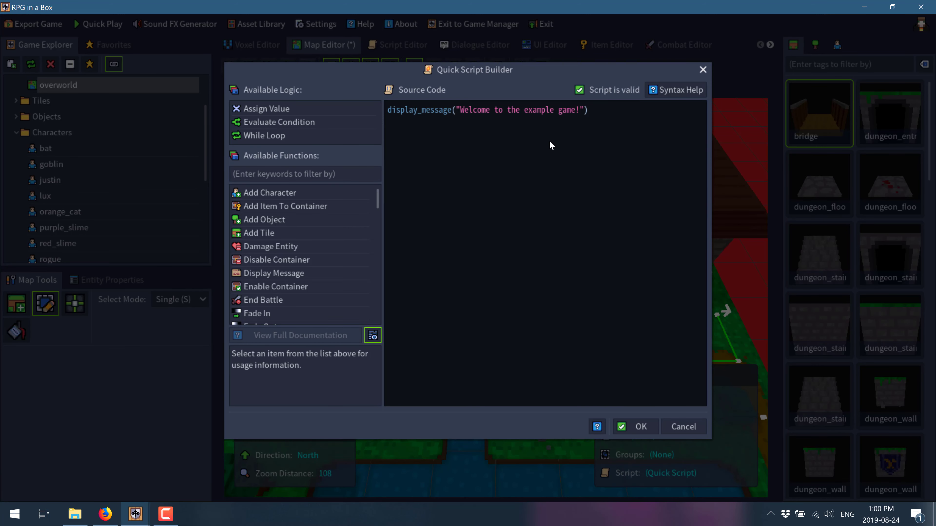
left_click(661, 90)
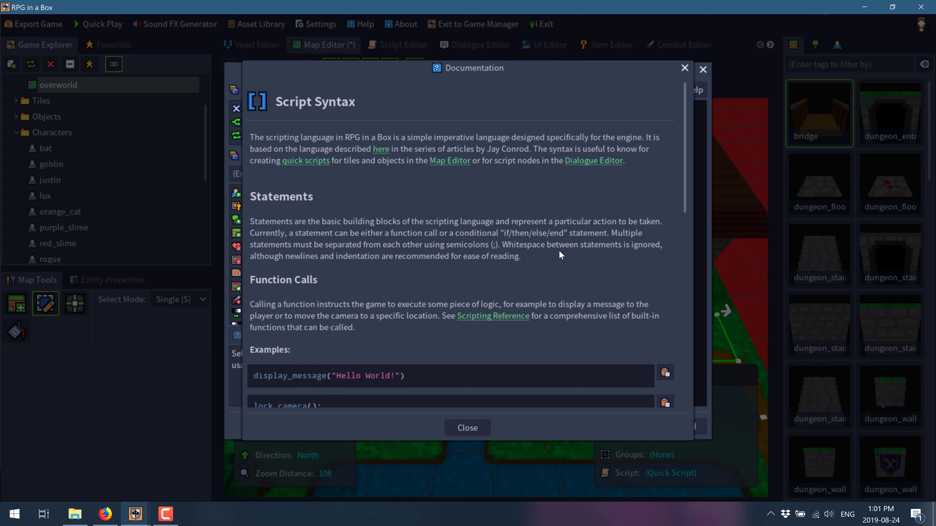
scroll(498, 268, "down", 5)
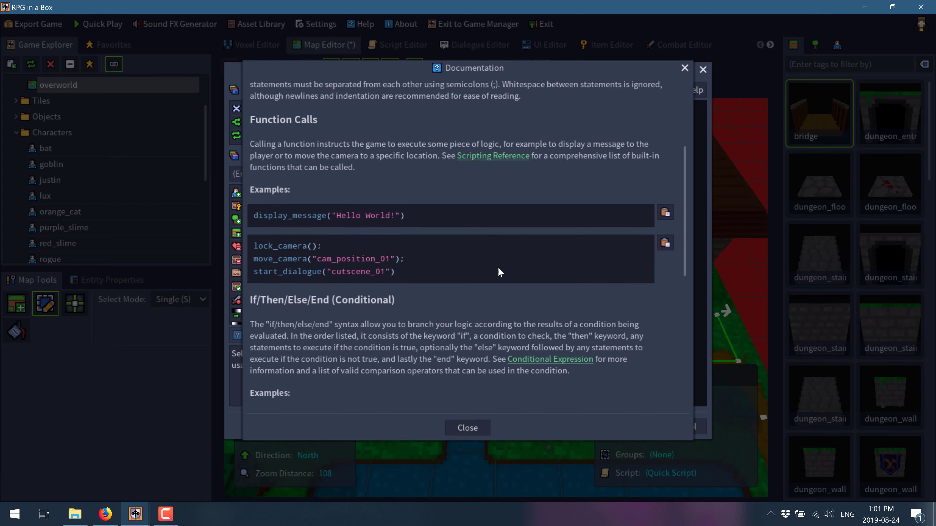
scroll(498, 268, "down", 7)
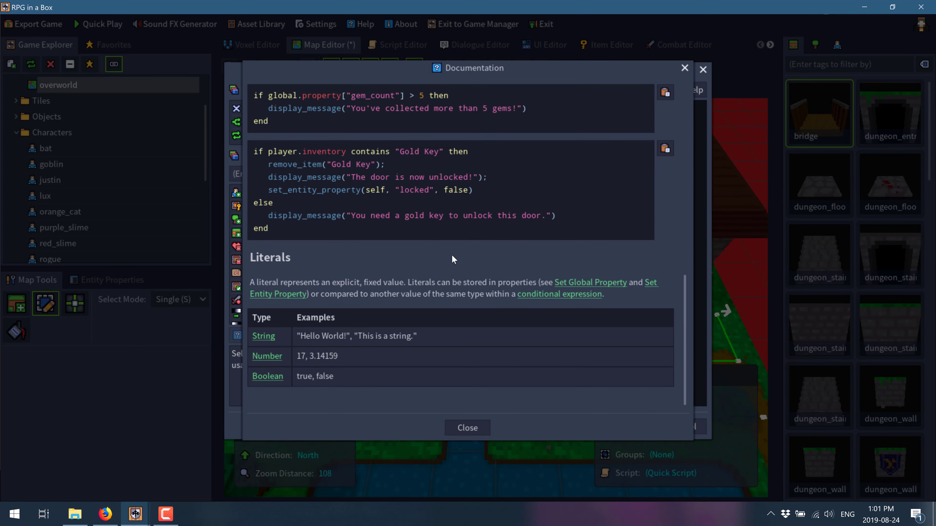
left_click(684, 69)
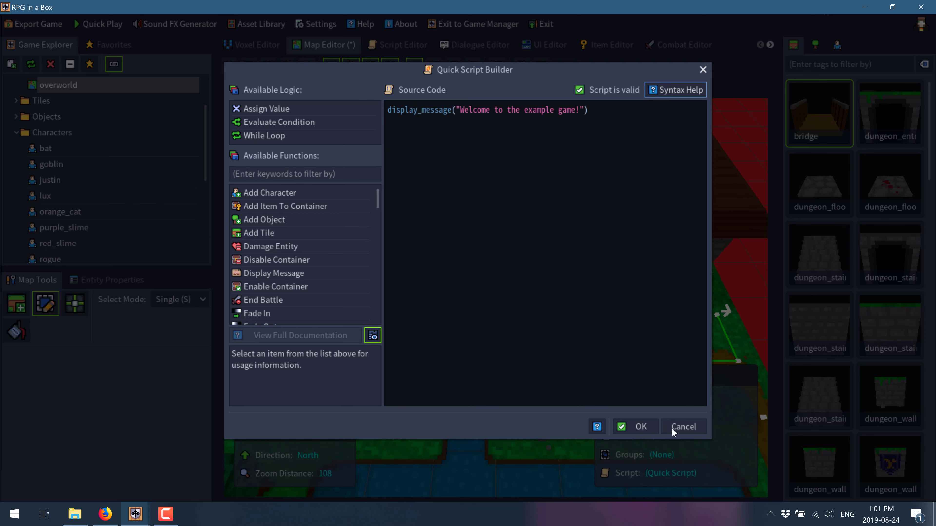
Browse the available scripting functions and close the sign's quick script without changes.
scroll(299, 248, "down", 2)
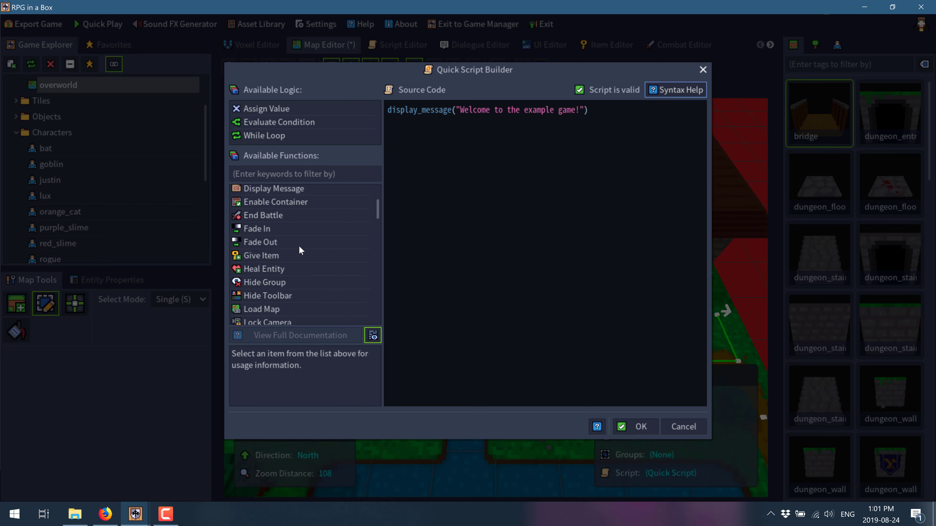
scroll(358, 249, "up", 2)
left_click(681, 426)
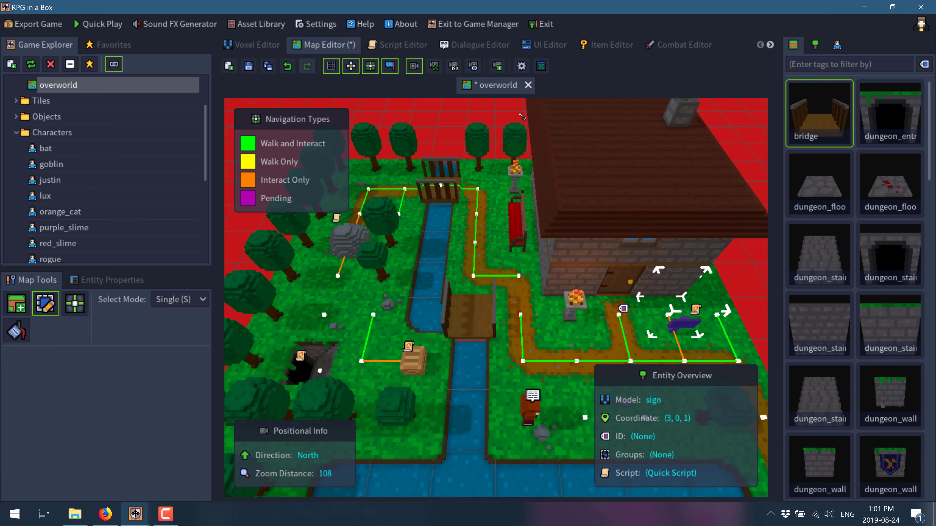
Open the Game Configuration and look at the startup script choices in the general settings.
scroll(130, 251, "up", 4)
scroll(435, 323, "down", 8)
scroll(159, 201, "up", 2)
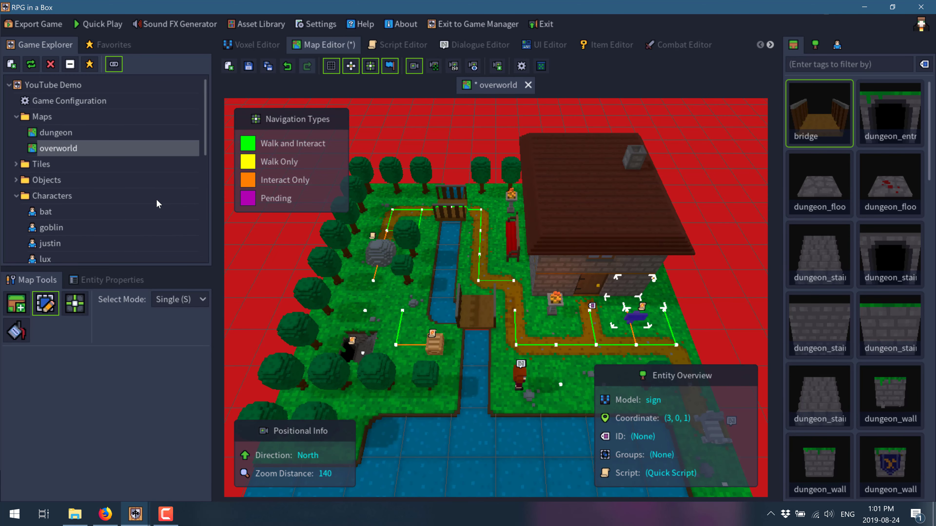
left_click(72, 104)
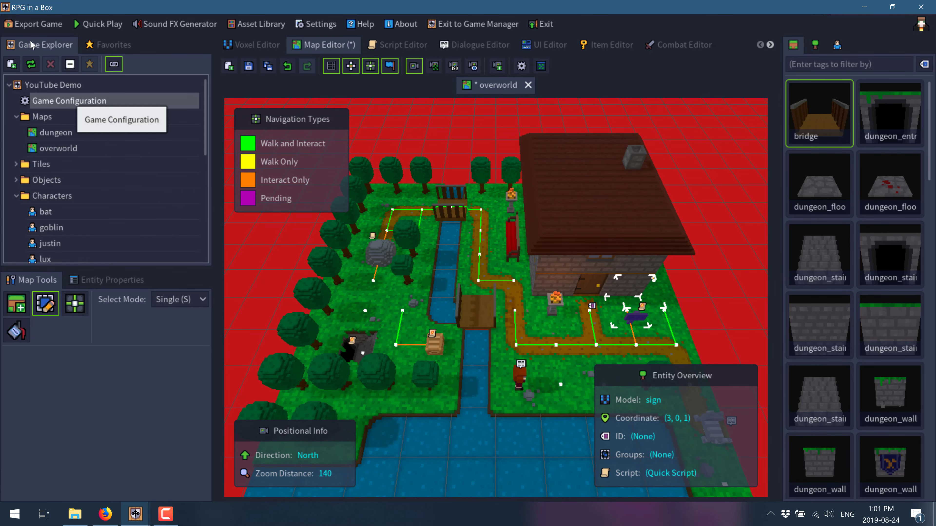
double_click(71, 100)
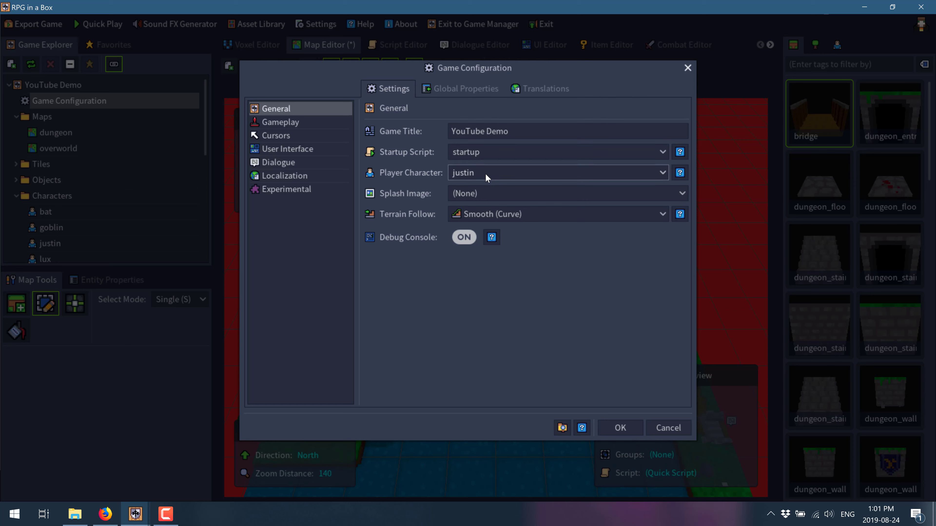
left_click(484, 150)
left_click(484, 150)
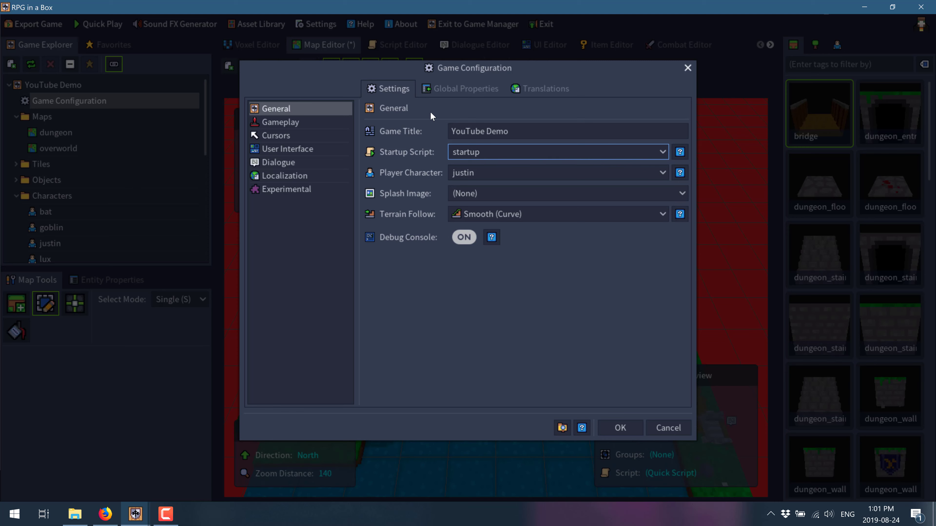
Examine the game's global properties and translations, and return to the general configuration settings.
left_click(441, 88)
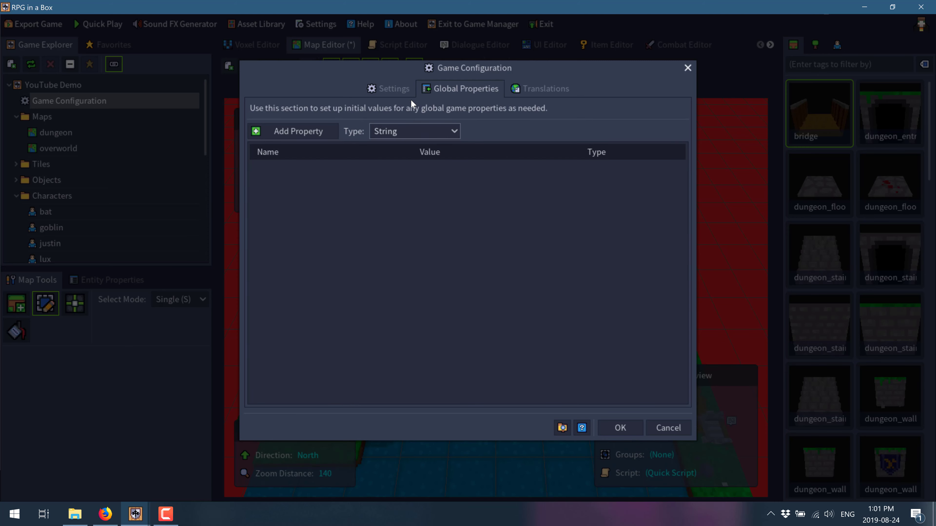
left_click(536, 91)
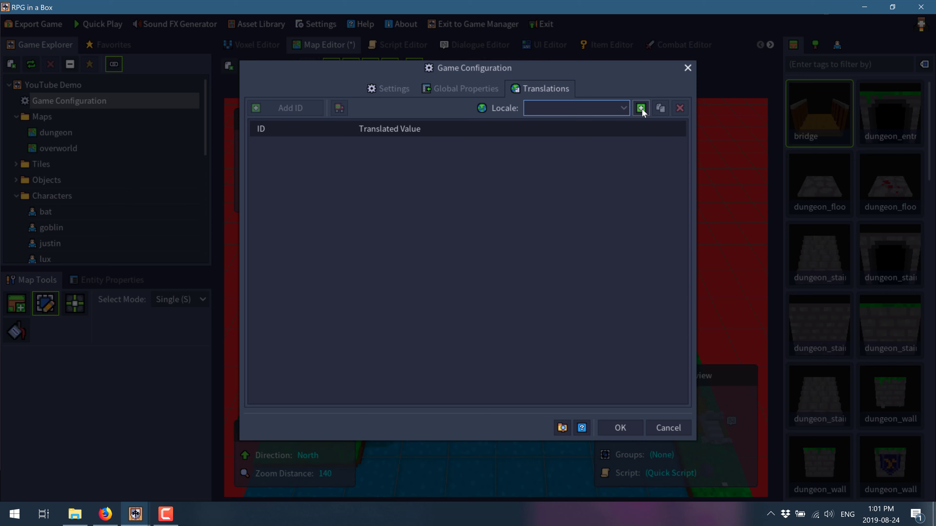
left_click(409, 92)
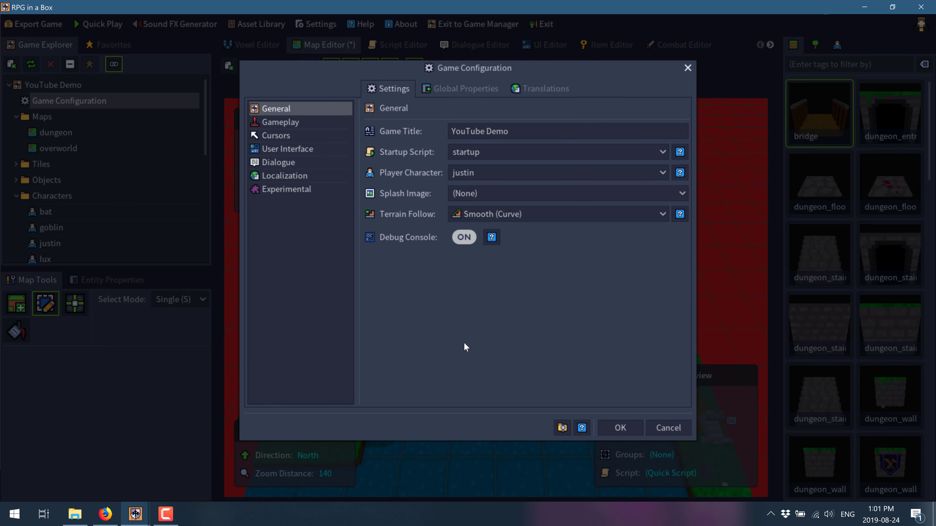
Look through the gameplay, cursor, user interface, dialogue, localization and experimental settings, and close the Game Configuration without changes.
left_click(282, 125)
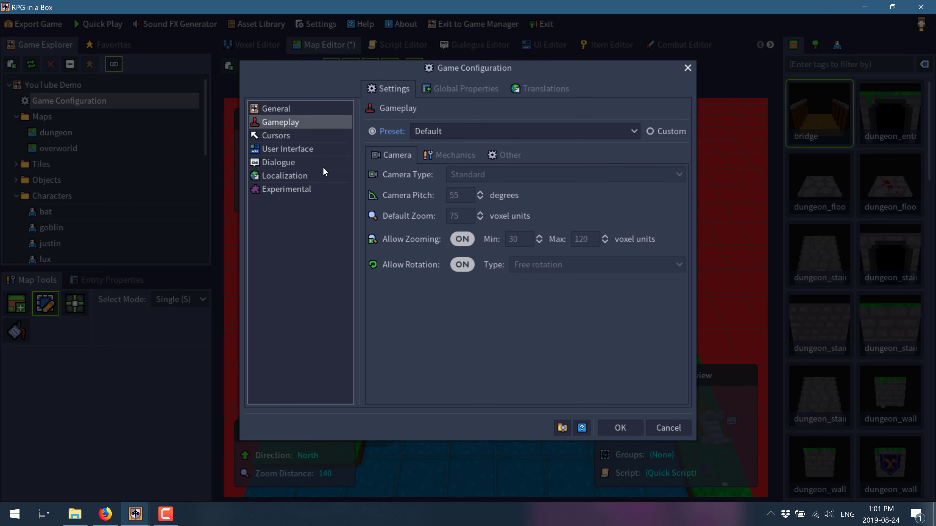
left_click(279, 136)
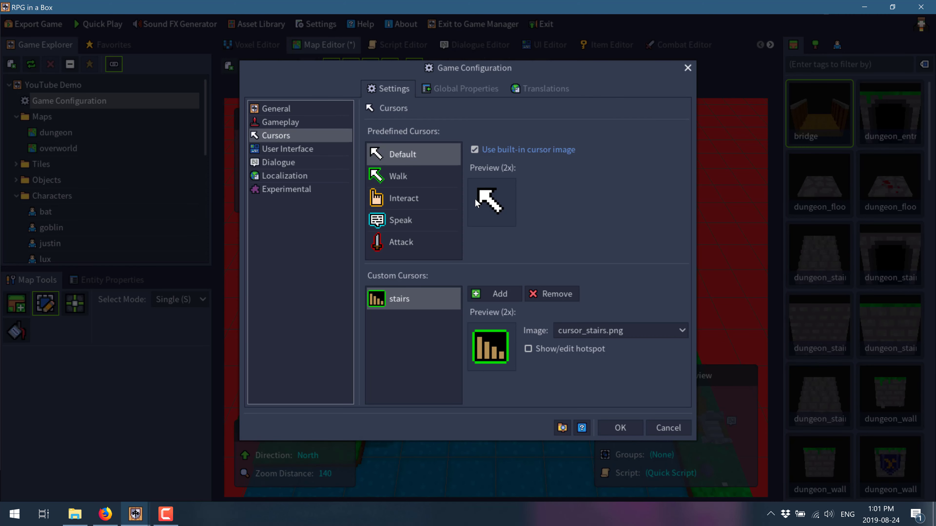
left_click(305, 150)
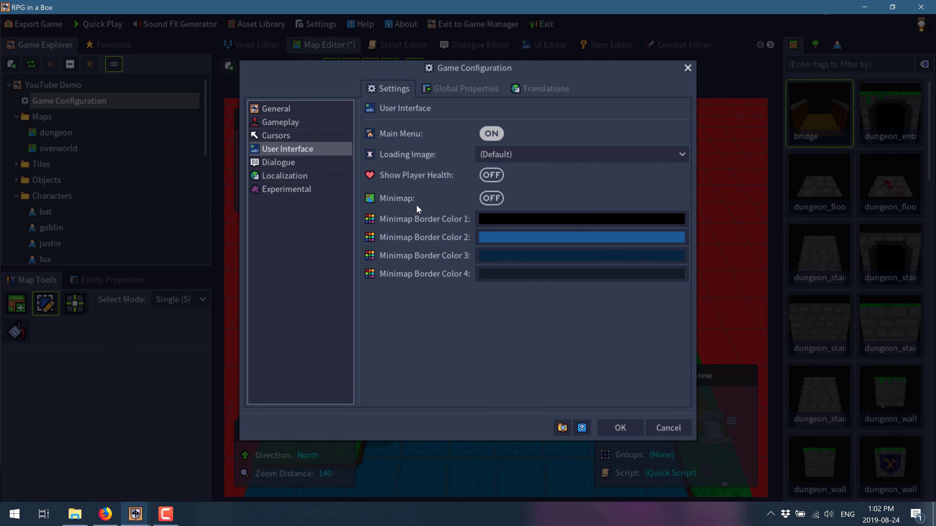
left_click(289, 163)
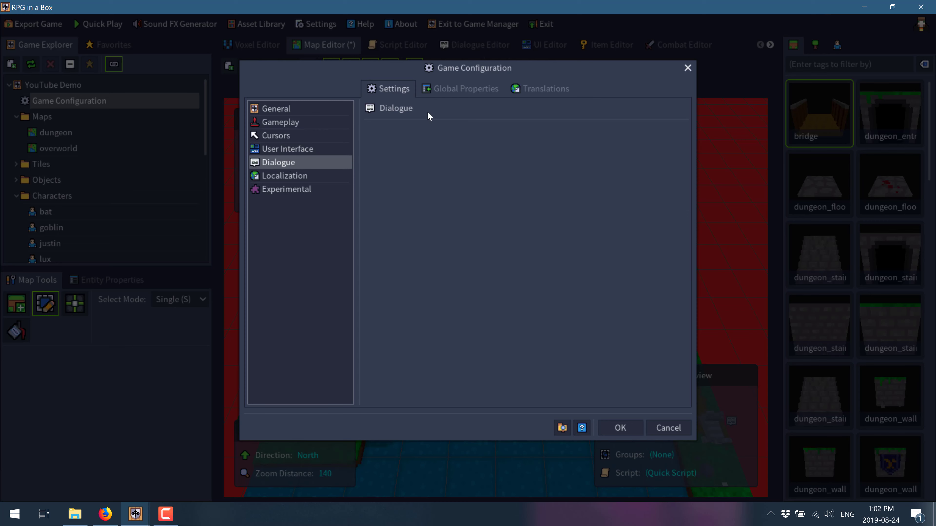
left_click(275, 178)
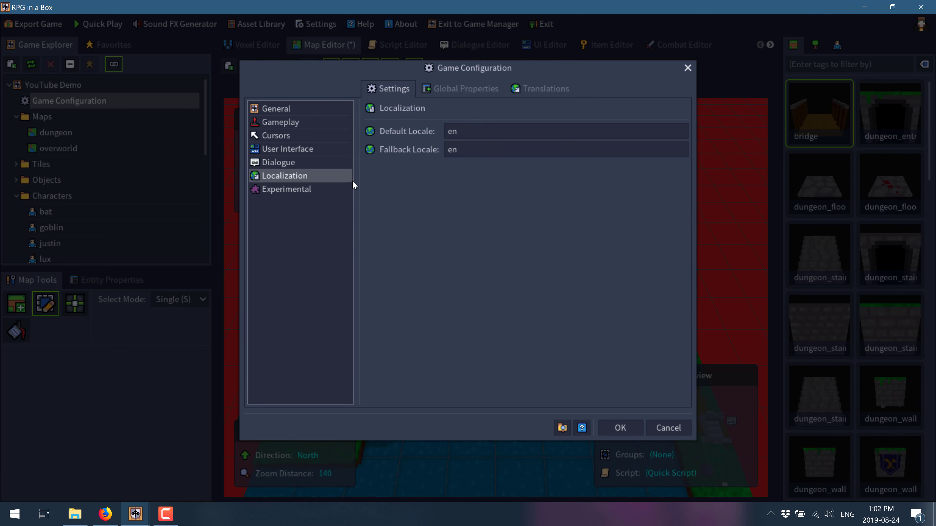
left_click(324, 189)
left_click(296, 180)
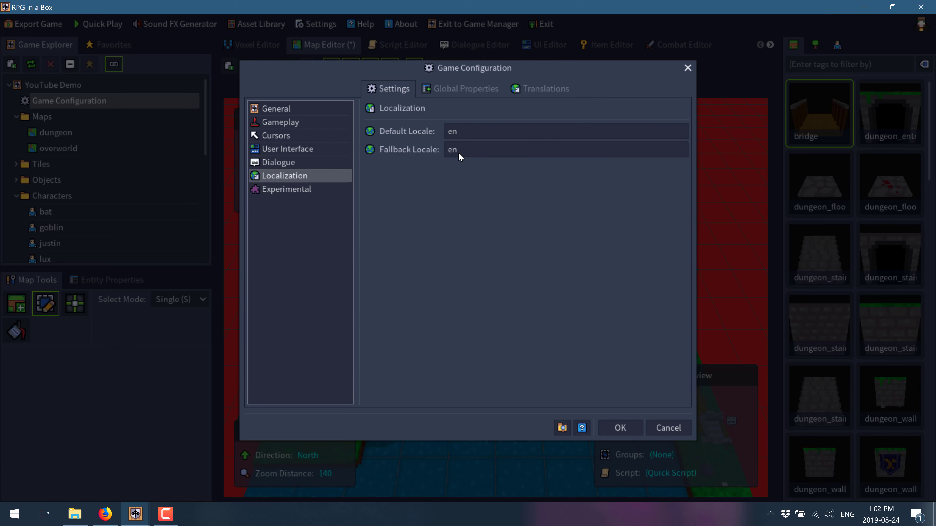
left_click(285, 193)
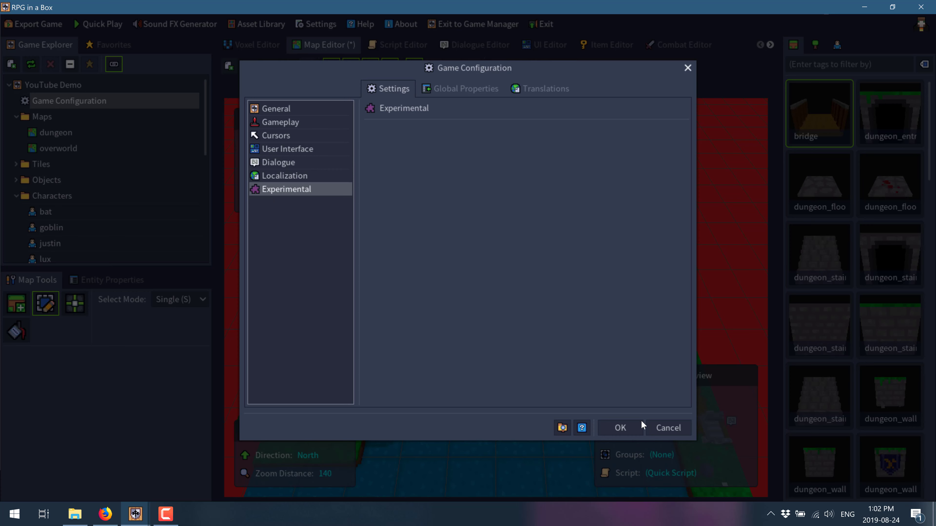
left_click(669, 428)
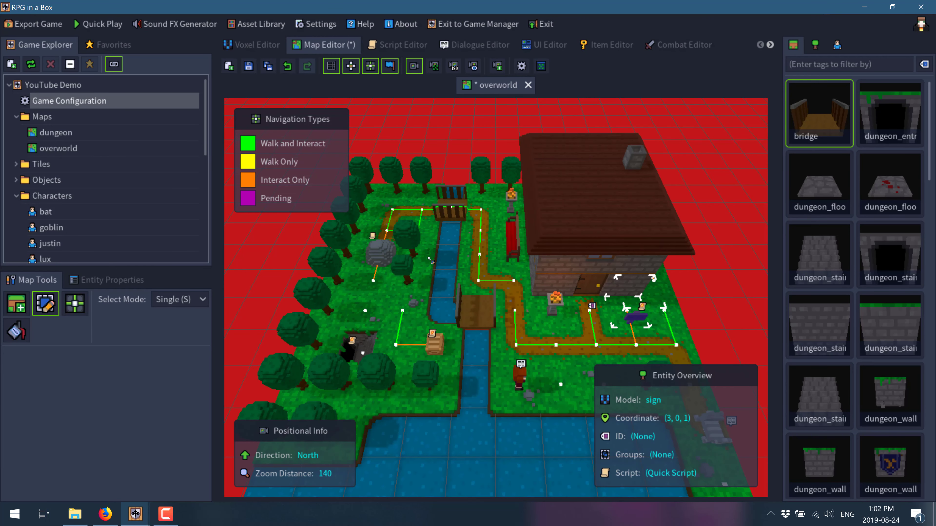
Switch to the Script Editor, expand the game's list of scripts, and open the startup script.
left_click(417, 47)
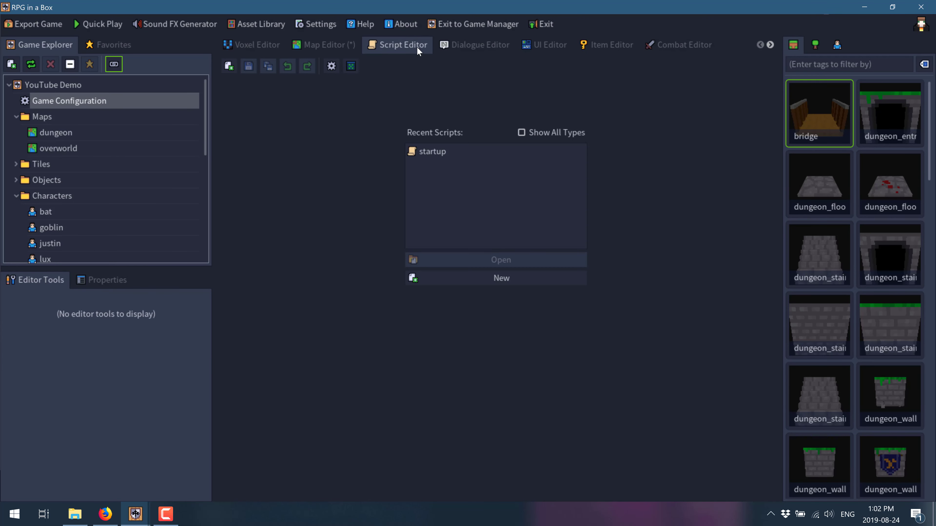
left_click(437, 152)
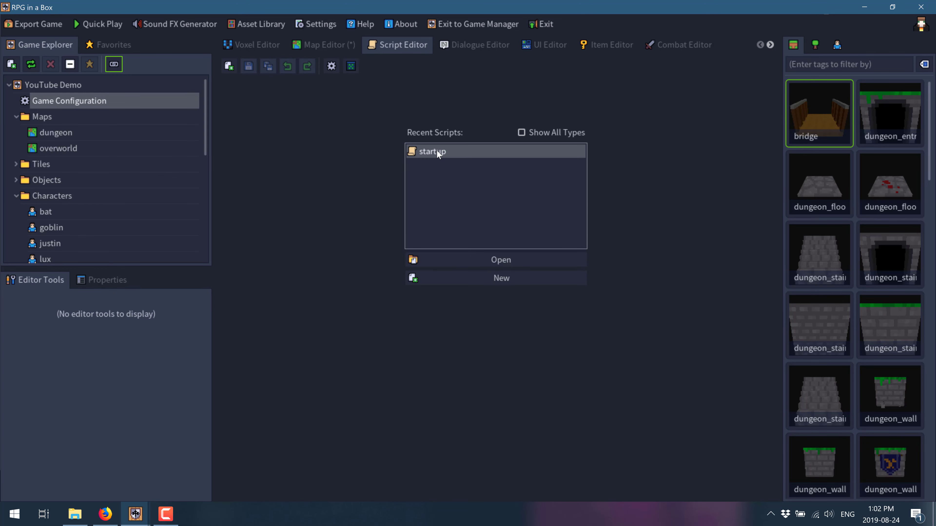
scroll(56, 186, "down", 6)
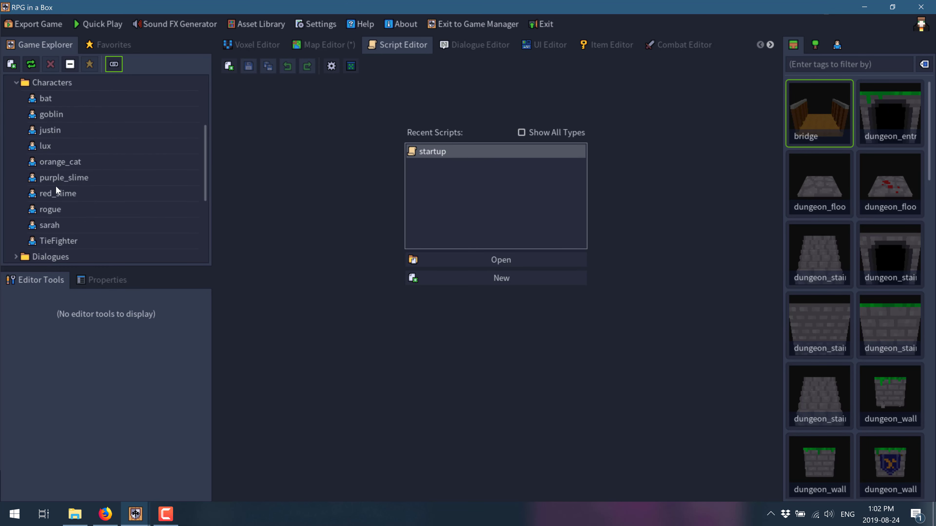
left_click(16, 159)
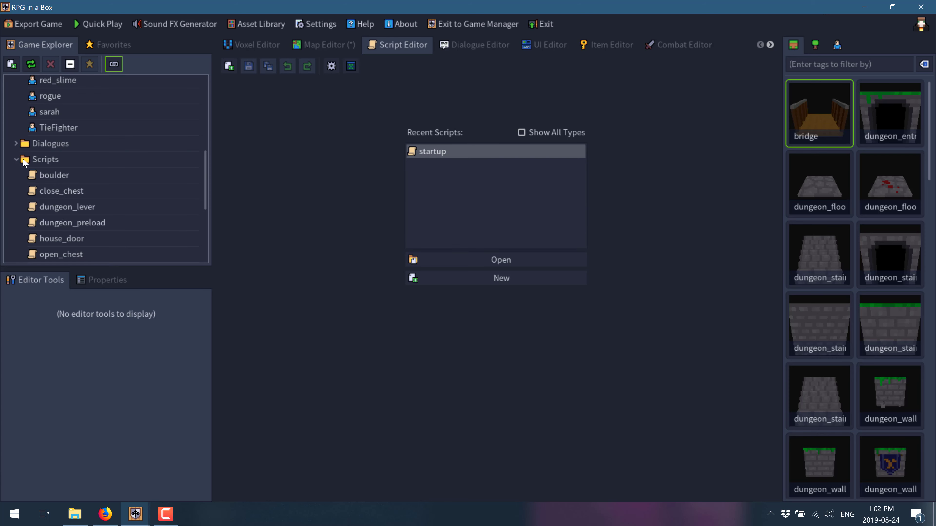
scroll(67, 224, "down", 2)
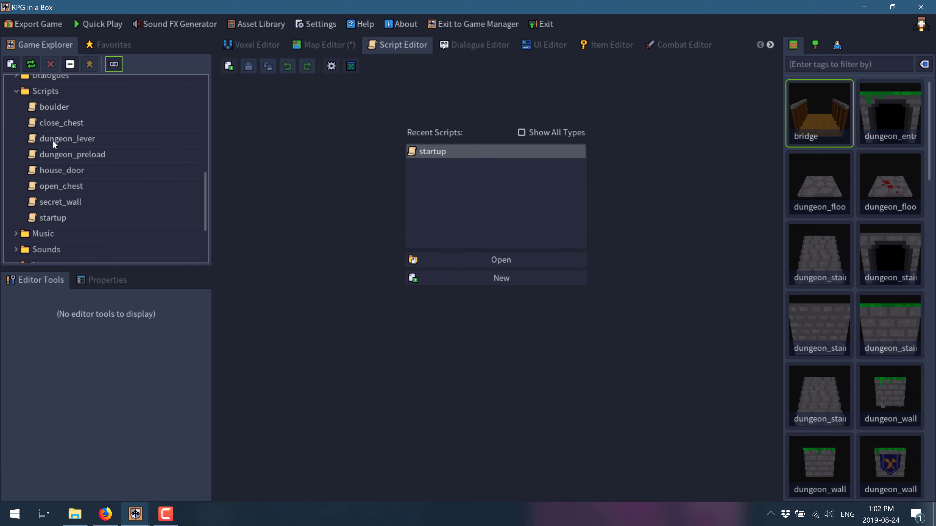
double_click(430, 153)
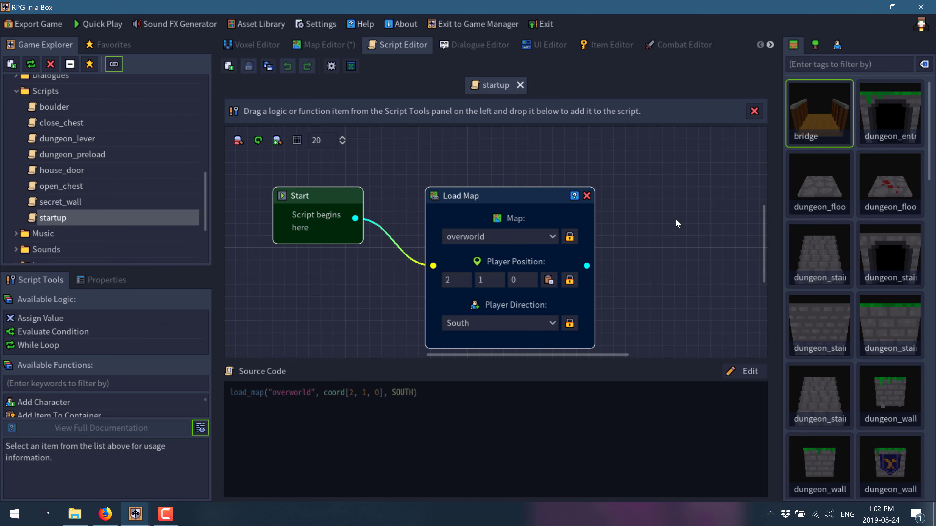
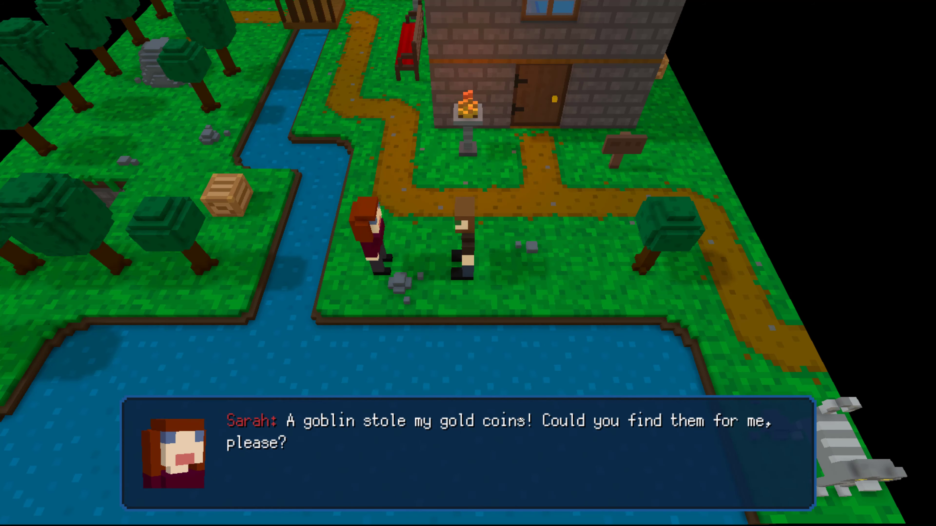
Finish the conversation about the stolen gold coins and check the player's inventory.
left_click(360, 451)
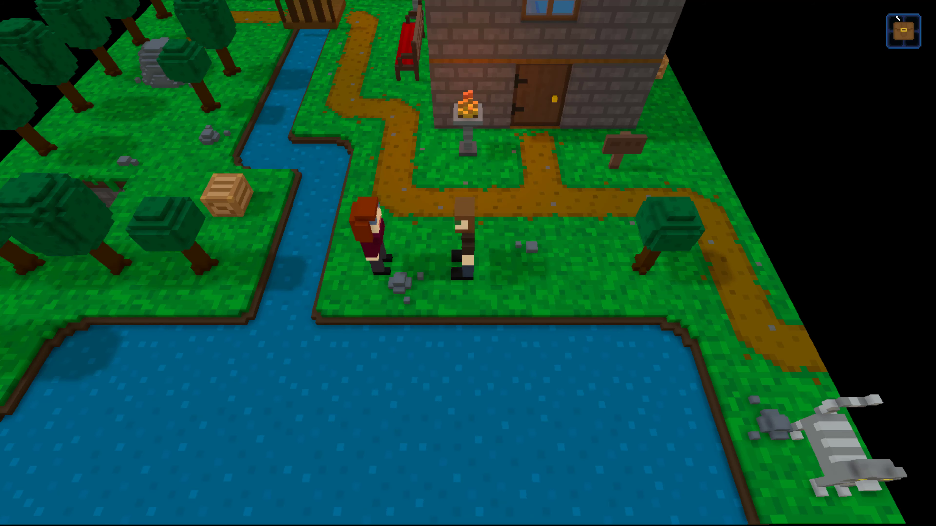
left_click(904, 33)
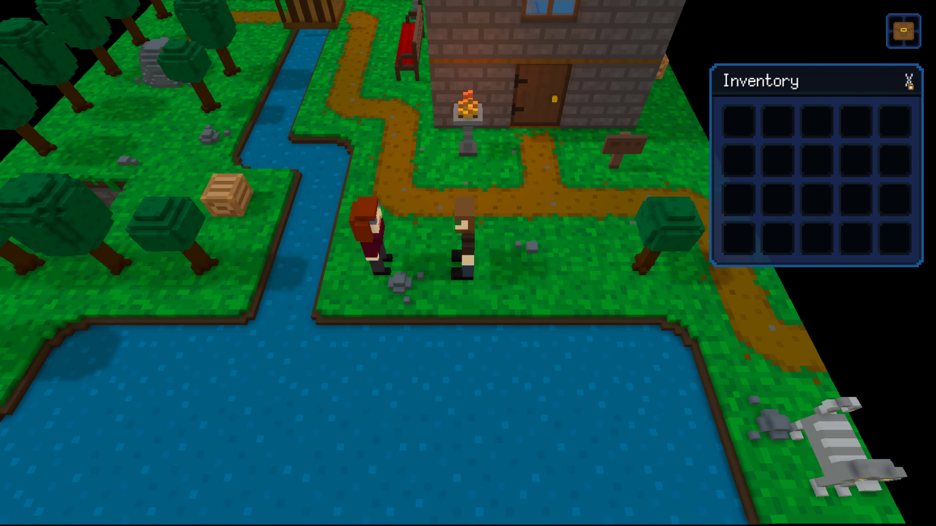
left_click(917, 86)
Quit the running test game and return to the startup script.
key("Escape")
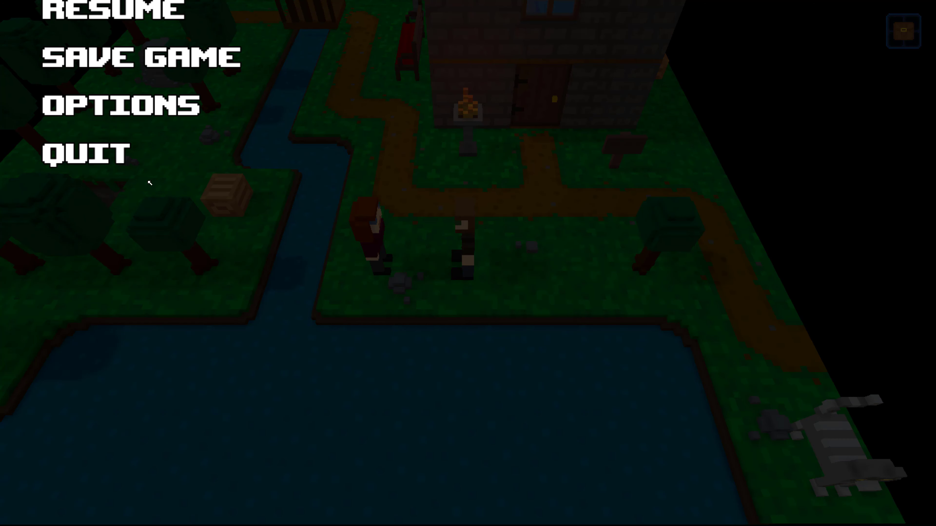
left_click(123, 154)
left_click(401, 287)
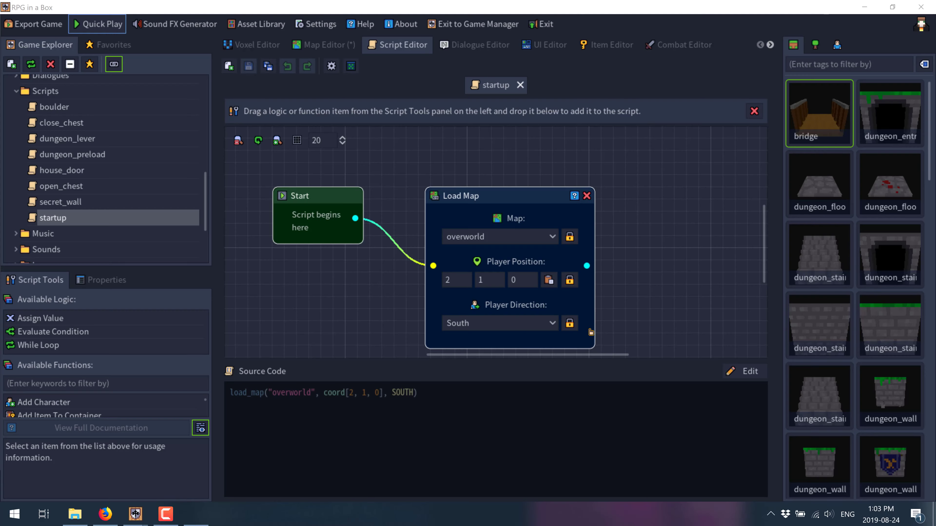
Shift the Load Map and Start nodes slightly up and to the left in the startup script graph.
left_click_drag(475, 192, 487, 179)
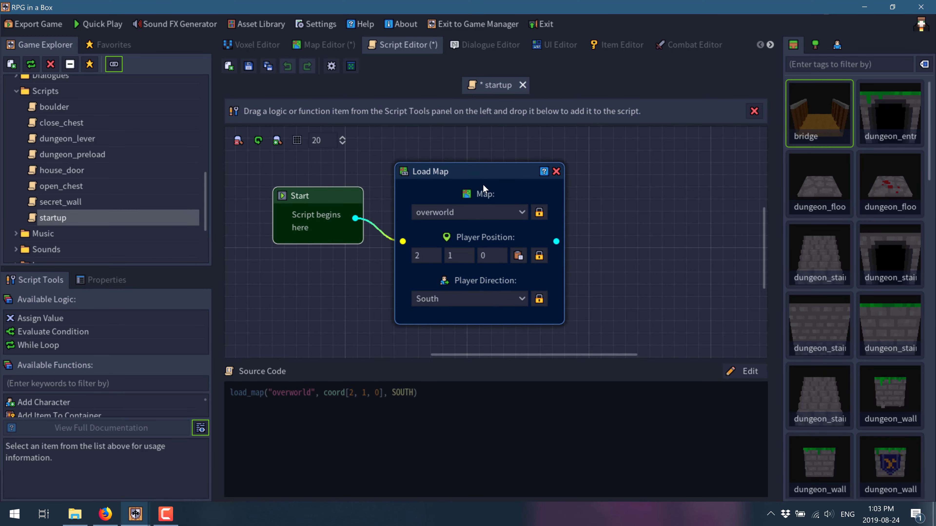
scroll(133, 235, "down", 3)
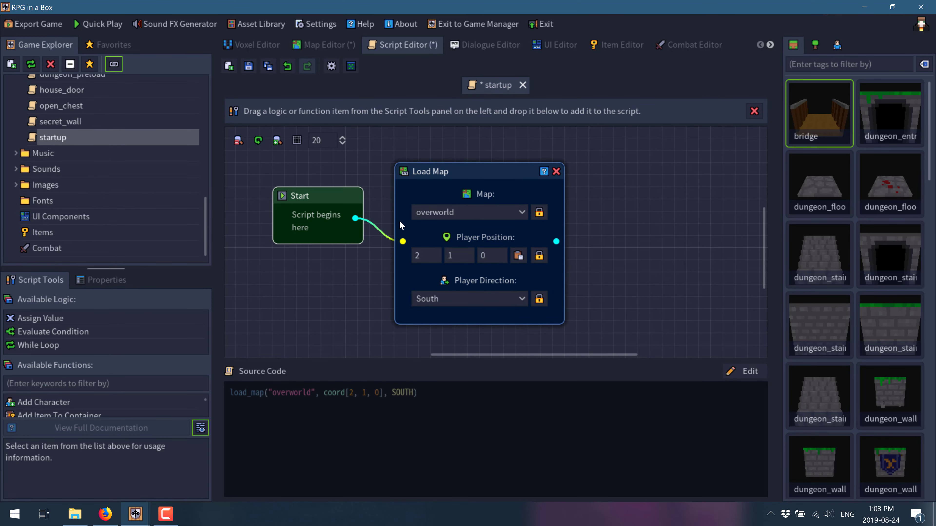
left_click_drag(301, 194, 288, 180)
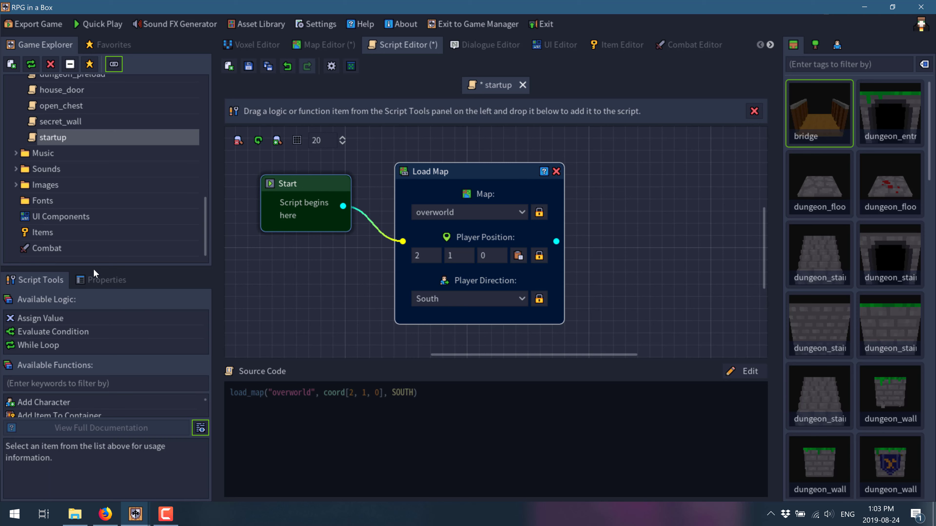
Enlarge the script tools area upward, and check the properties before returning to the script tools.
left_click_drag(94, 270, 95, 186)
left_click(113, 199)
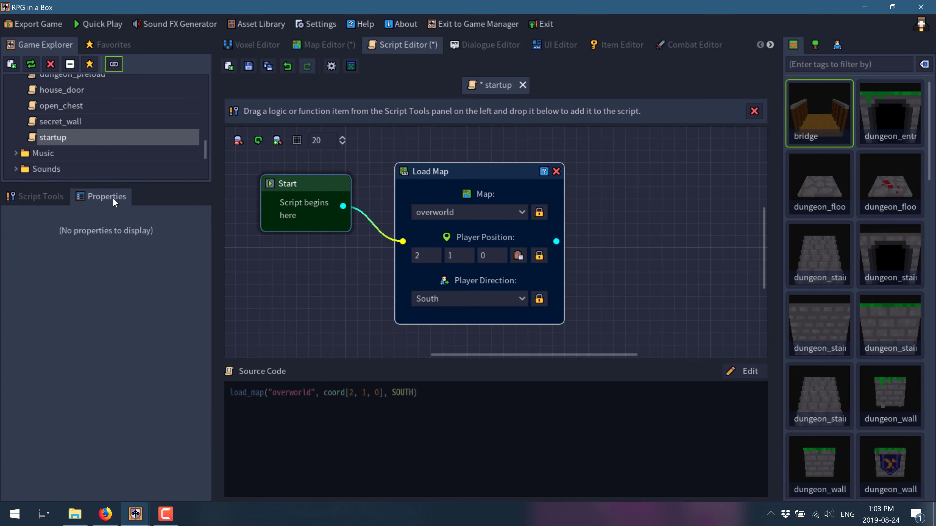
left_click(48, 204)
Browse the available script functions, from adding objects through camera and player functions to the lighting functions.
scroll(70, 331, "down", 3)
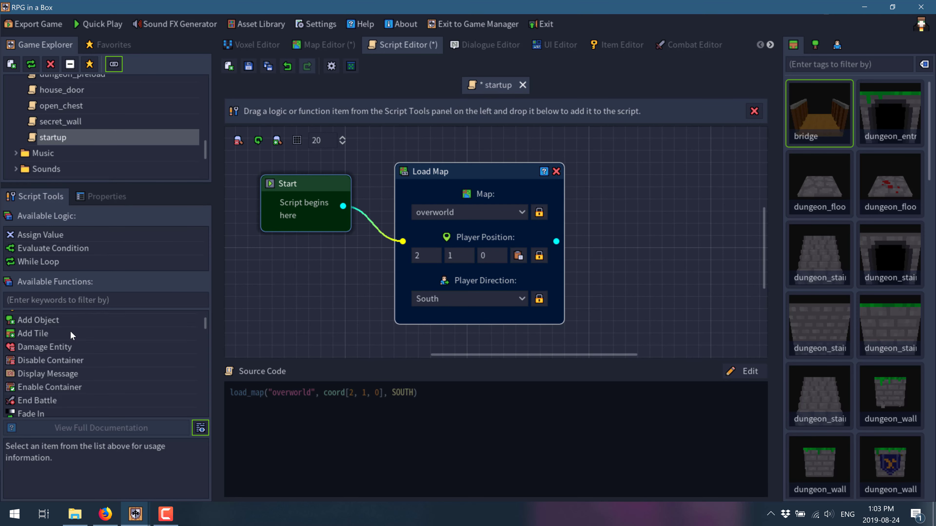
scroll(68, 362, "down", 5)
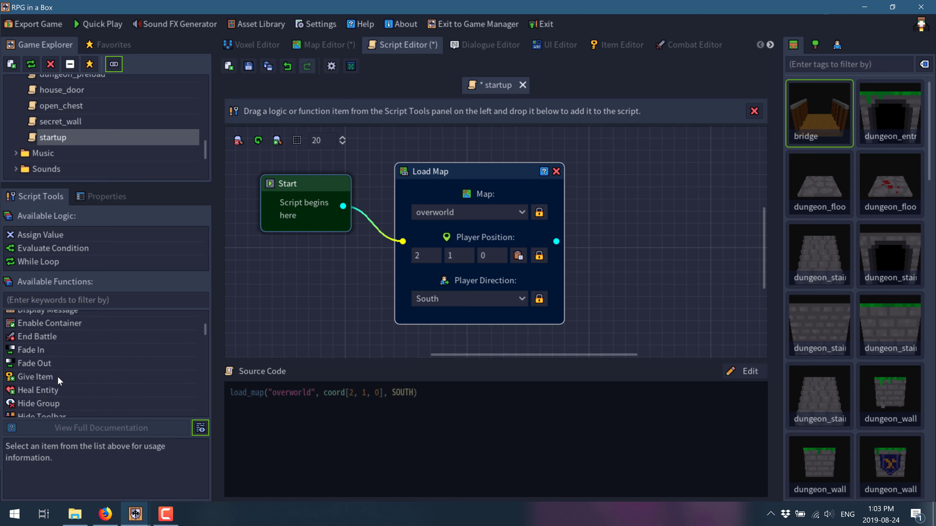
scroll(39, 385, "down", 8)
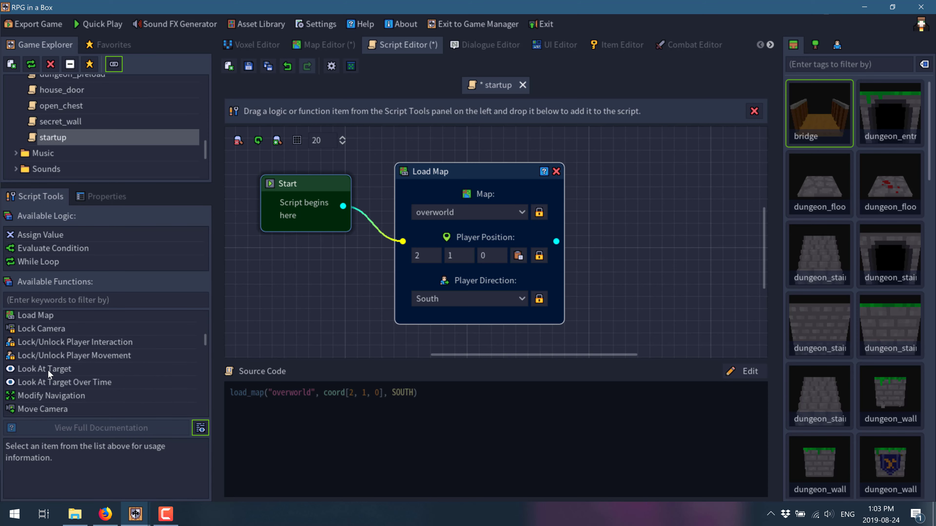
scroll(47, 370, "down", 8)
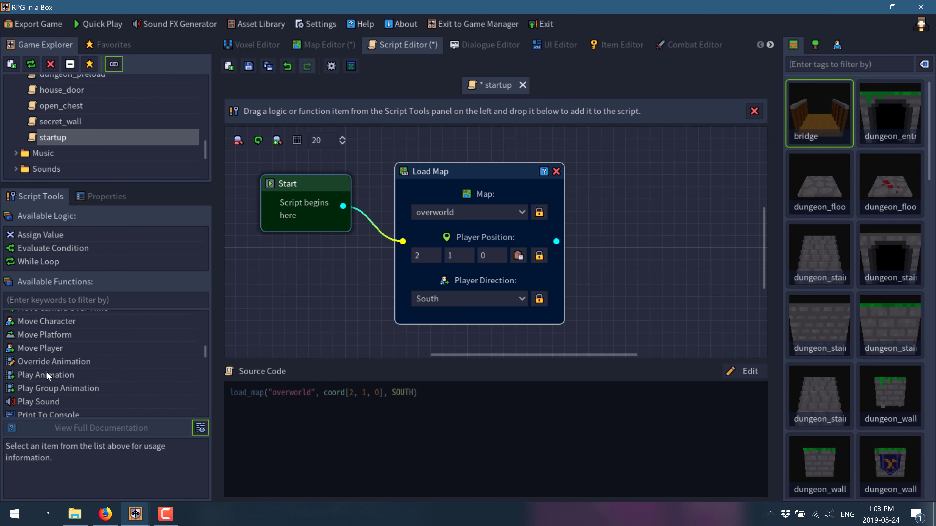
scroll(76, 371, "down", 12)
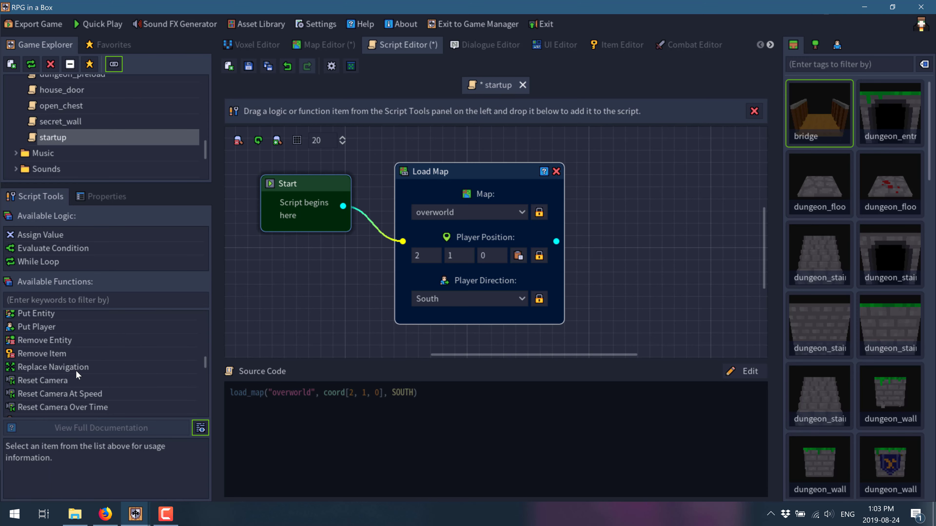
scroll(76, 371, "down", 10)
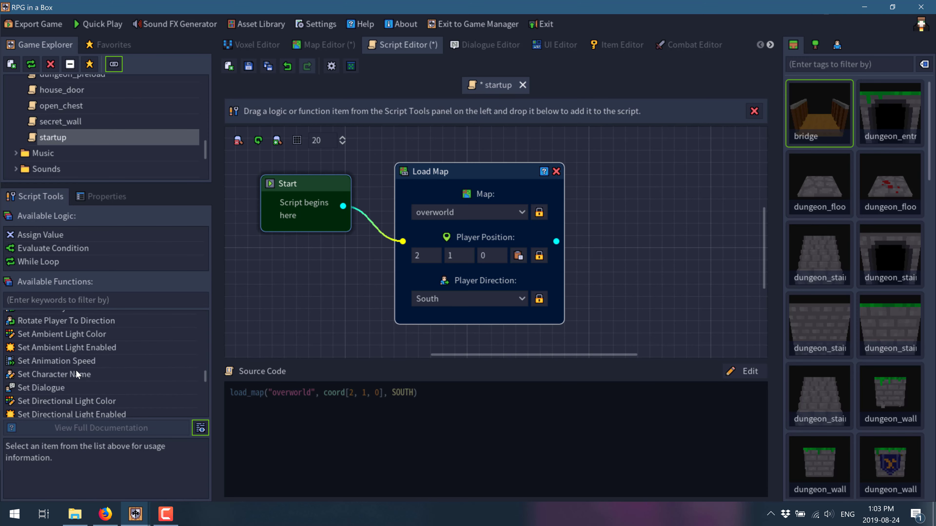
Add a Display Message function to the startup script, connected after the Load Map node.
scroll(77, 371, "up", 15)
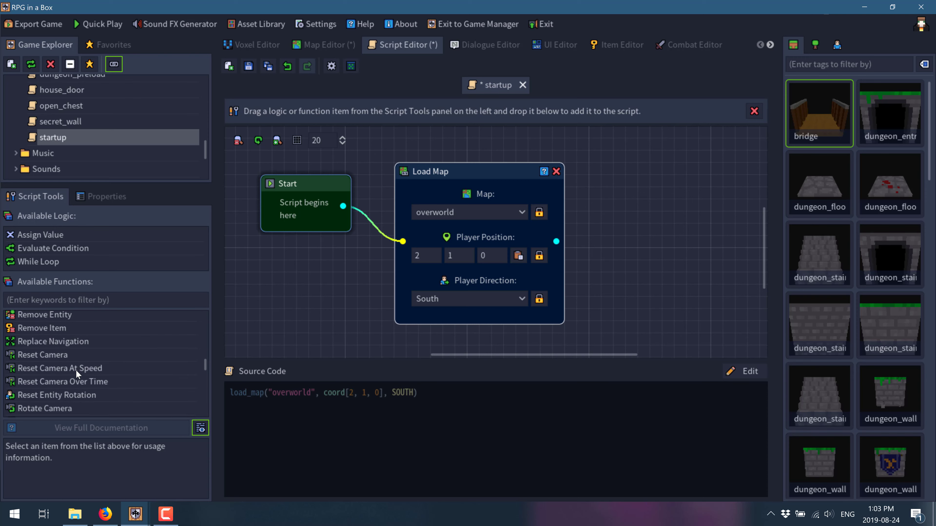
scroll(76, 371, "up", 6)
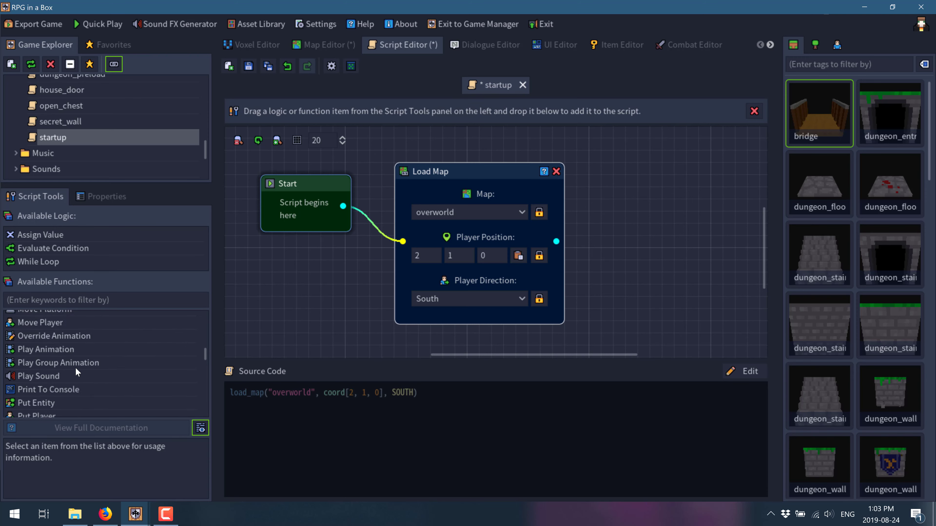
scroll(76, 370, "up", 9)
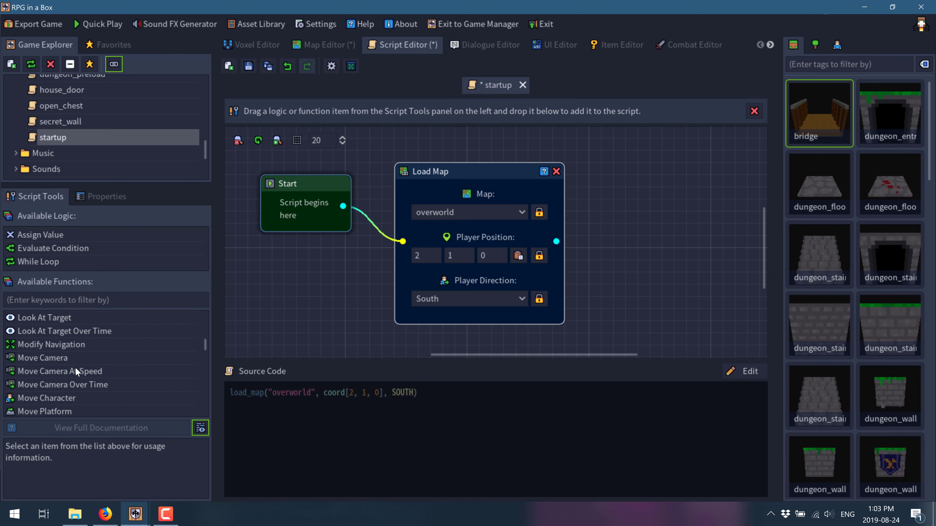
scroll(76, 369, "up", 9)
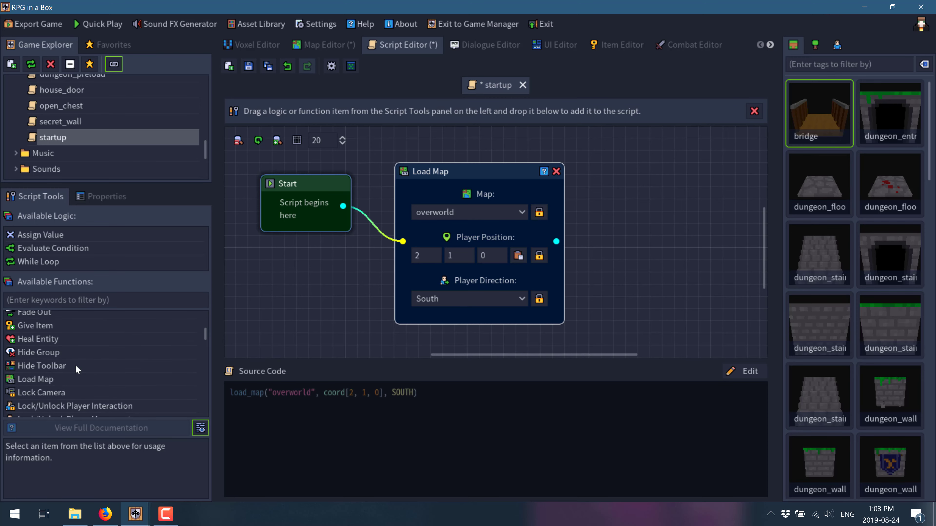
scroll(75, 364, "up", 5)
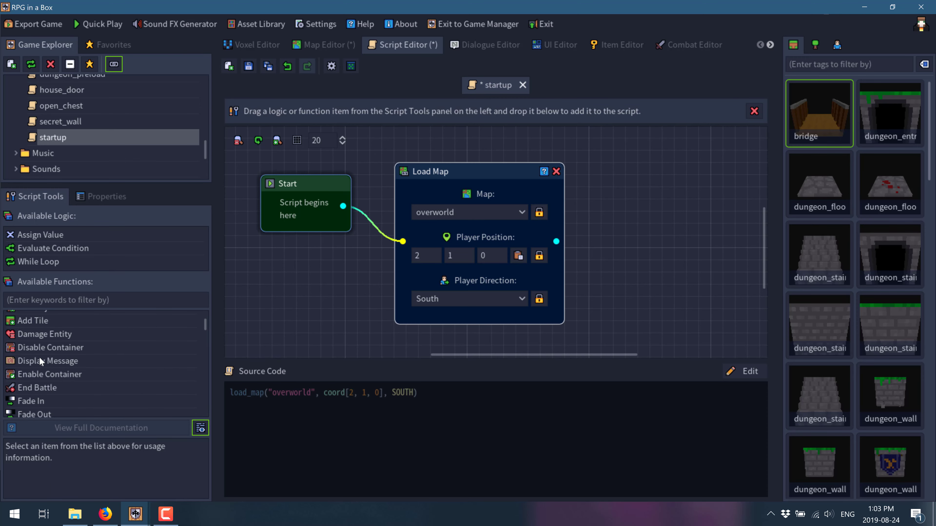
left_click_drag(39, 356, 614, 230)
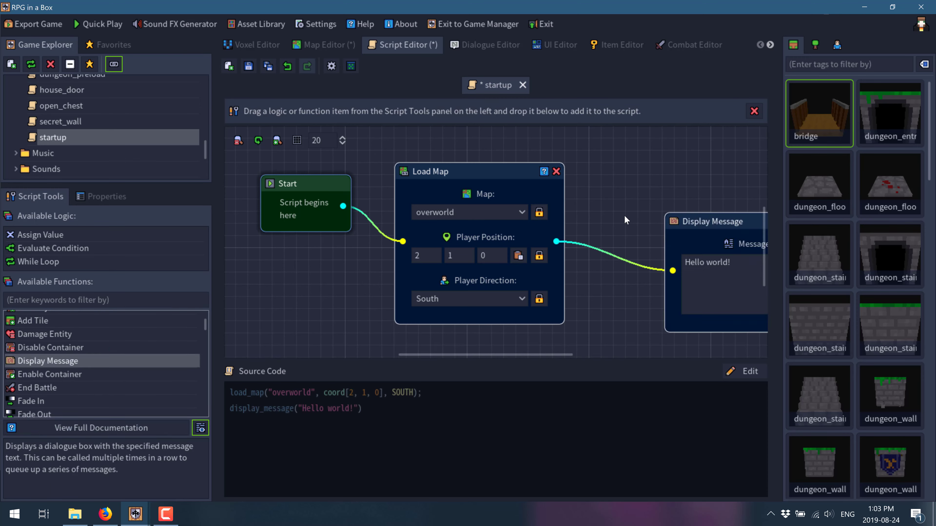
Edit the startup script's source code so the displayed message reads "Hello cruel world!", apply the change and save the script.
middle_click_drag(625, 216, 504, 203)
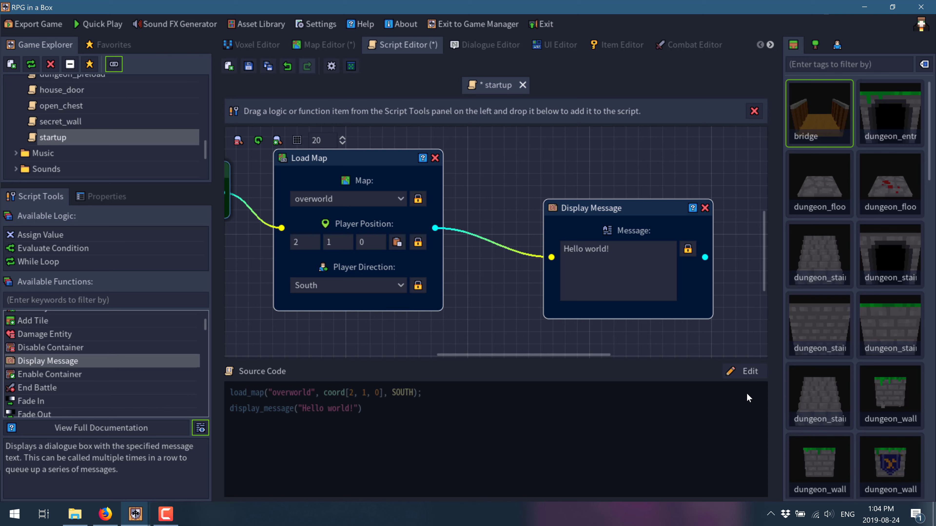
left_click(743, 371)
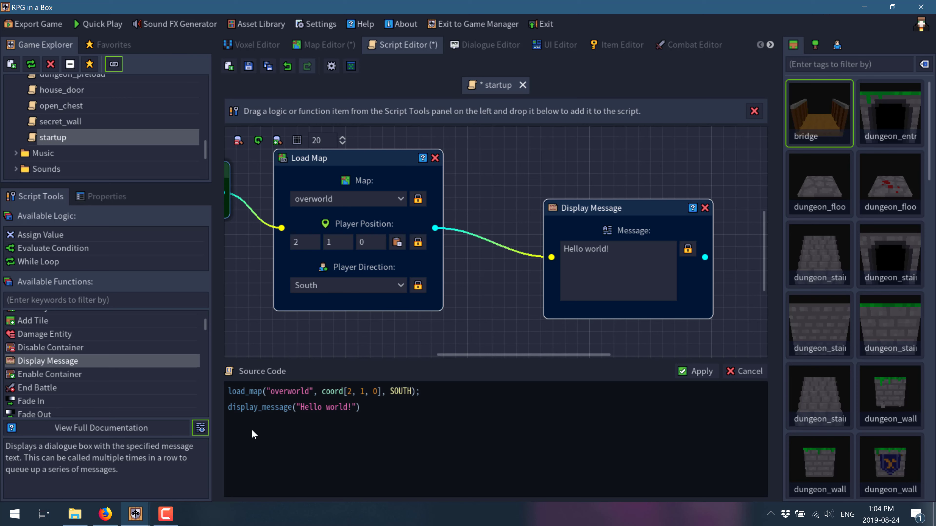
left_click(379, 414)
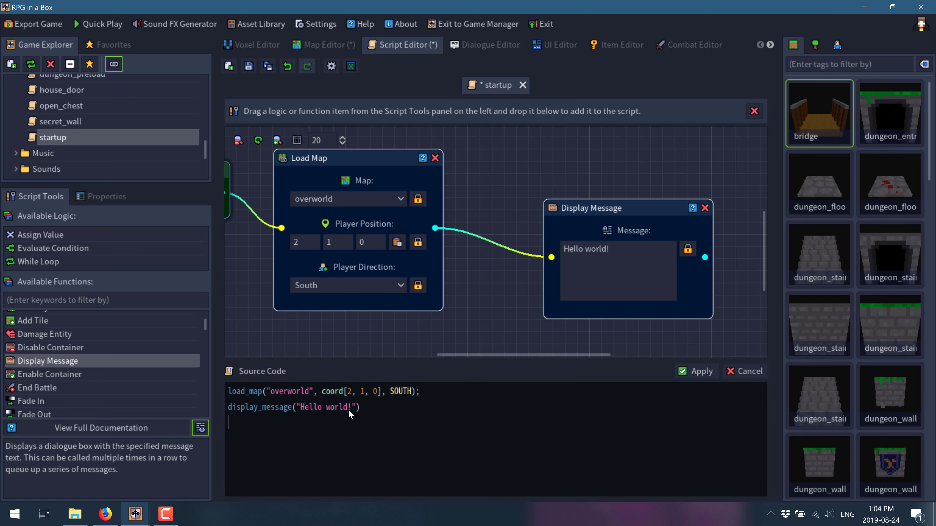
left_click(309, 407)
type("cruel")
left_click(700, 371)
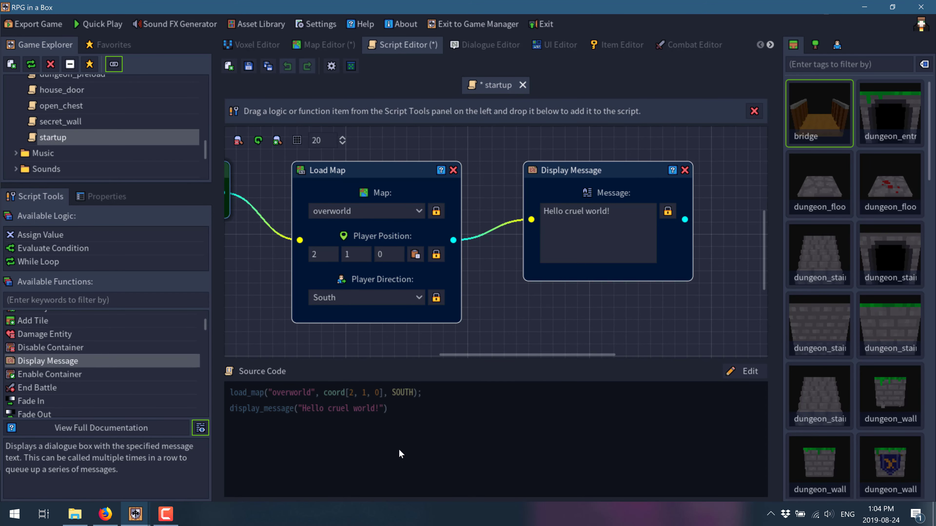
left_click(248, 66)
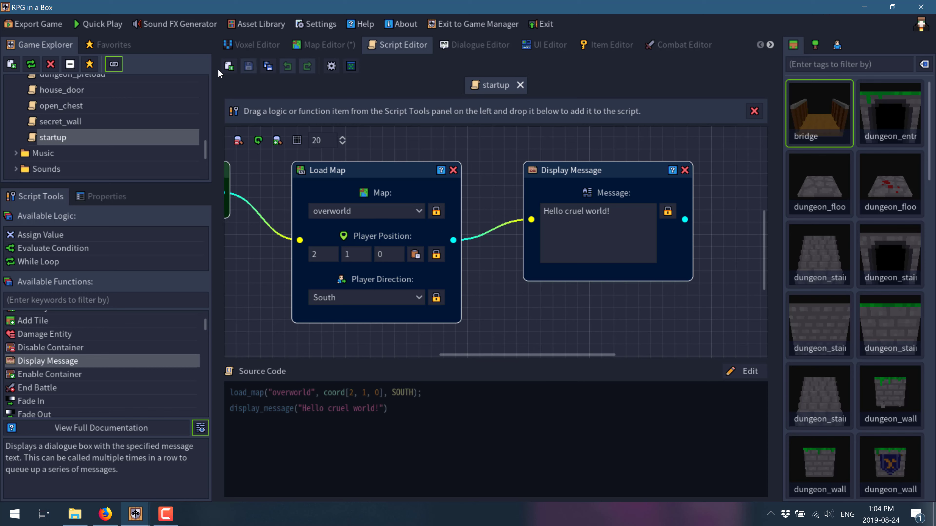
Test play the game by starting a new game, dismissing the startup message, and quitting back to the editor.
left_click(100, 25)
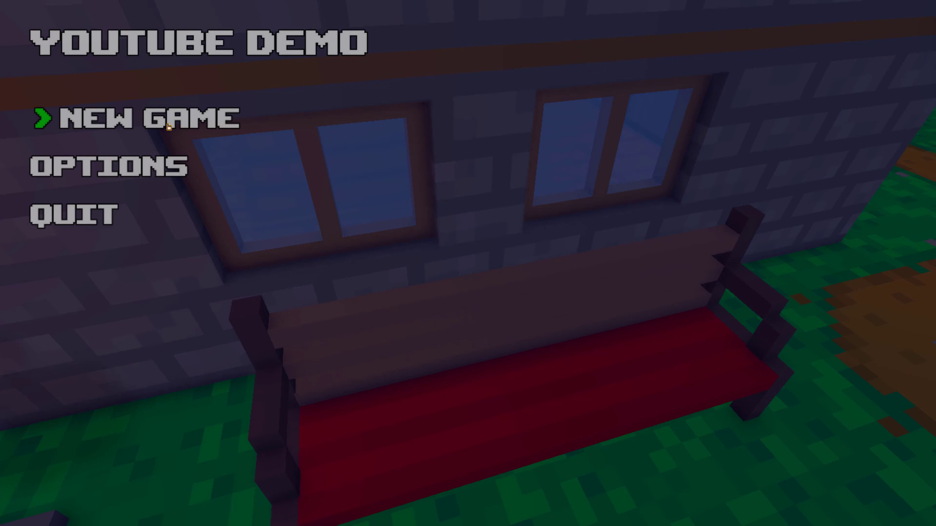
left_click(168, 127)
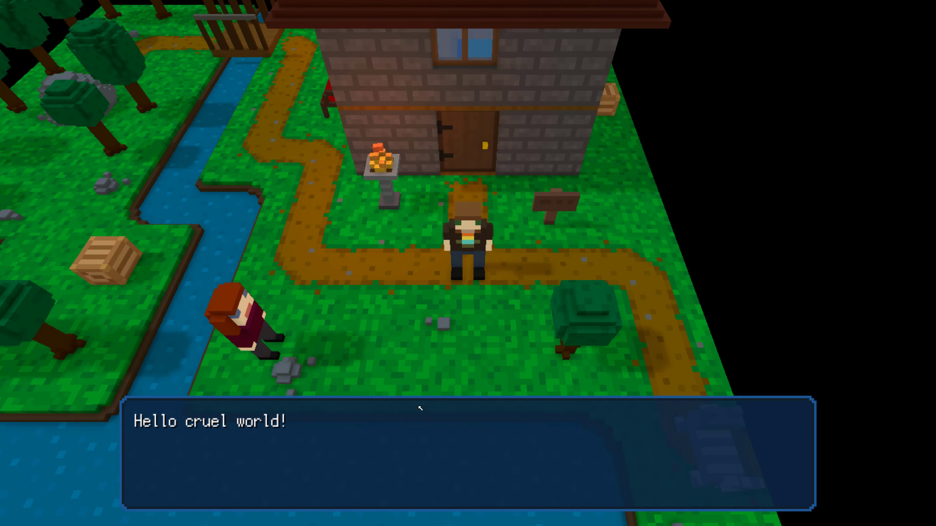
left_click(533, 318)
key("Escape")
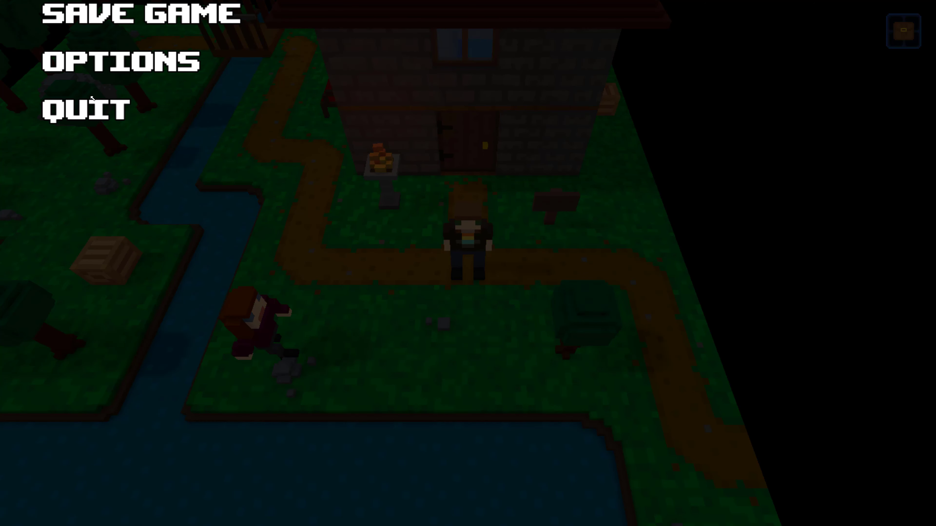
left_click(94, 110)
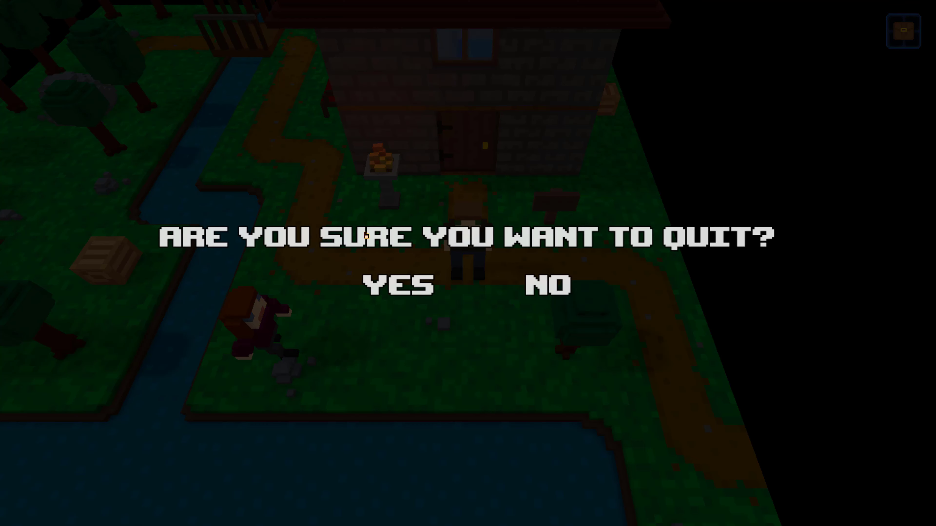
left_click(420, 281)
Open the sarah dialogue in the Dialogue Editor and read through its conditions, NPC lines and script node.
left_click(475, 46)
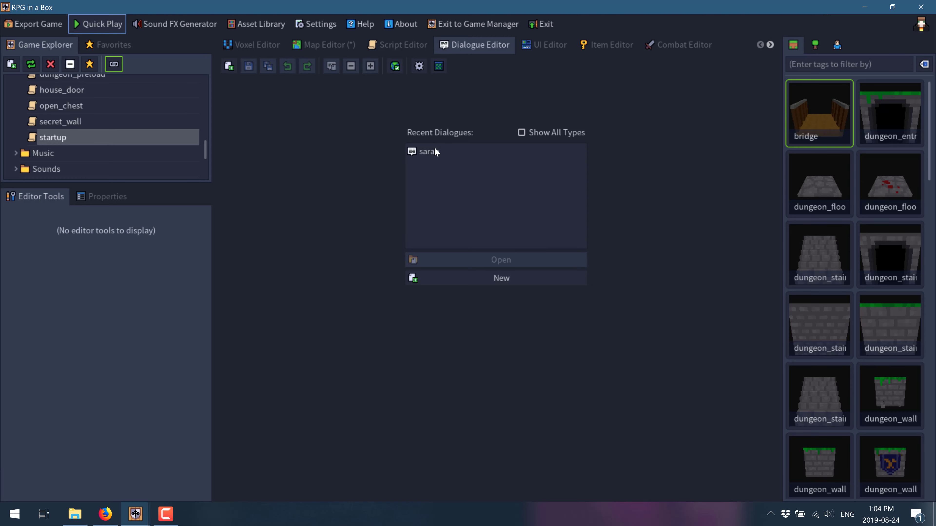
left_click(429, 152)
left_click(499, 261)
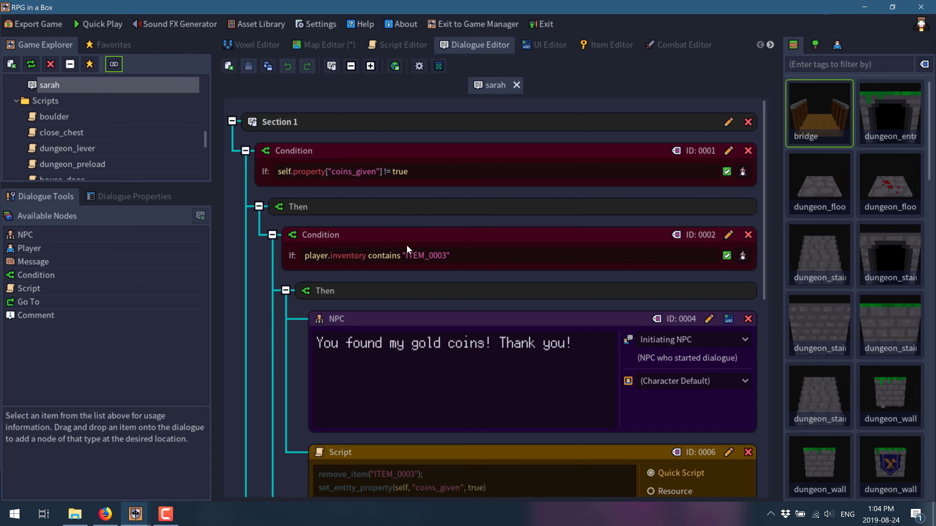
scroll(380, 228, "down", 1)
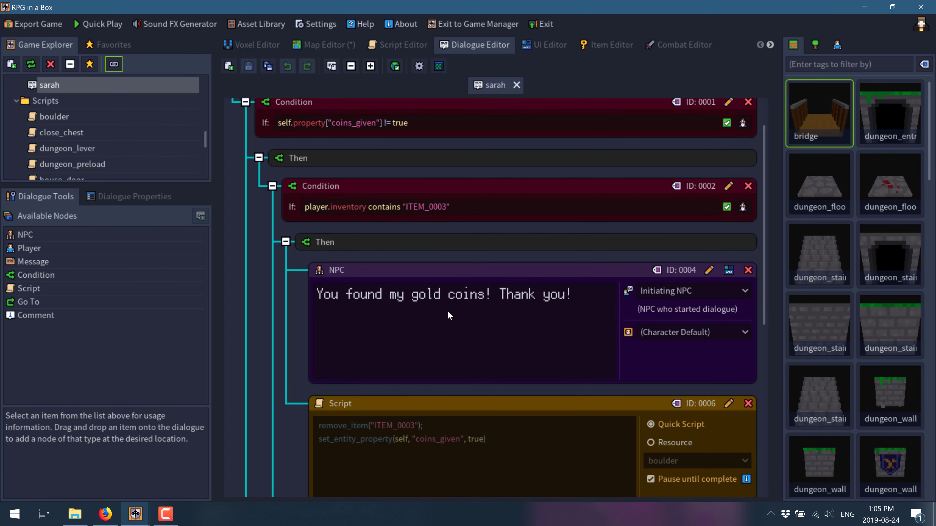
scroll(448, 312, "down", 7)
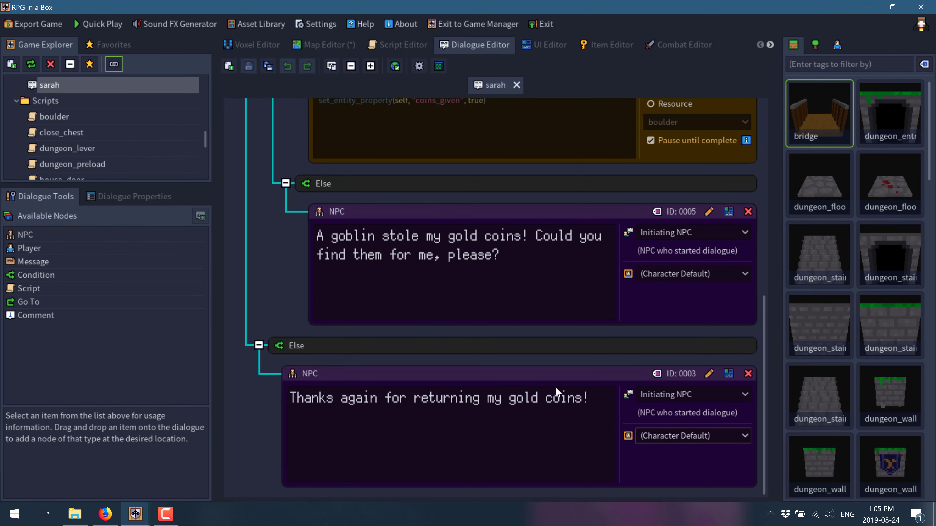
scroll(493, 320, "up", 1)
scroll(494, 319, "up", 7)
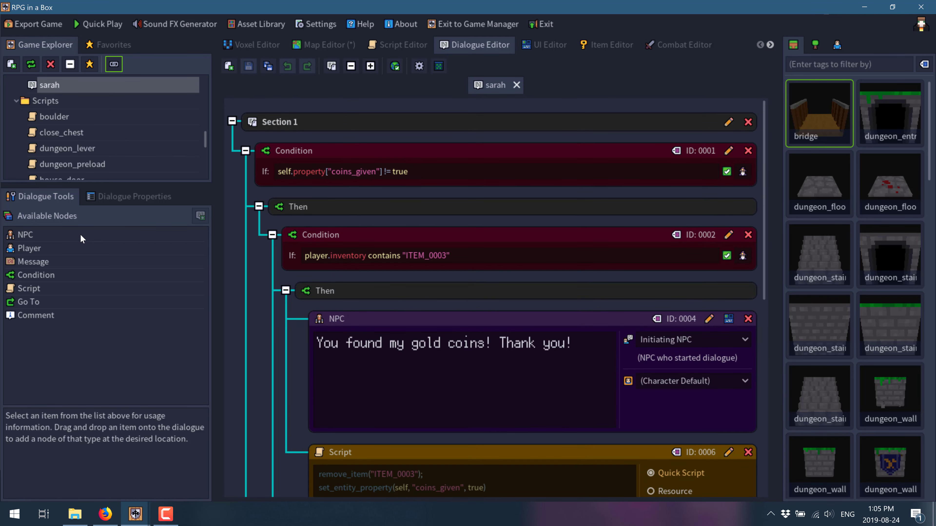
Review the usage descriptions of the NPC, Player, Message, Script and Go To dialogue nodes.
left_click(40, 238)
left_click(41, 248)
left_click(39, 262)
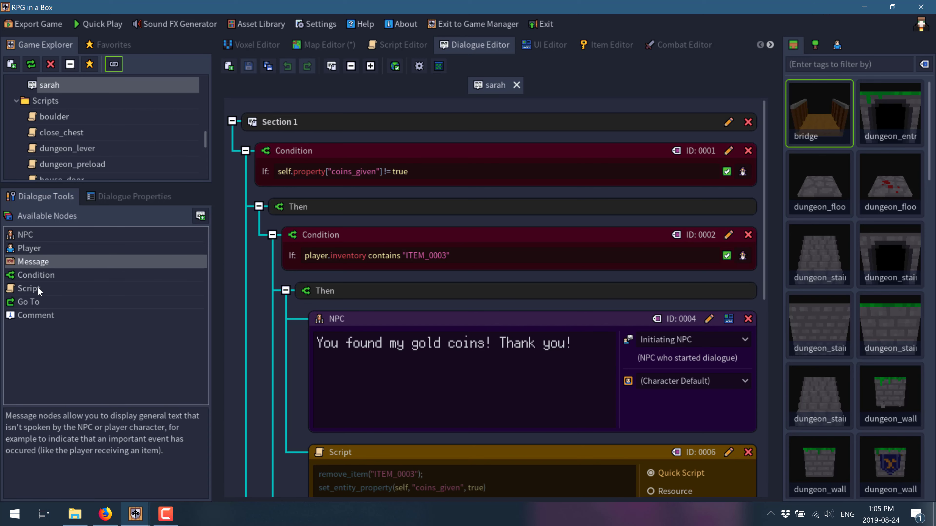
left_click(37, 288)
left_click(34, 303)
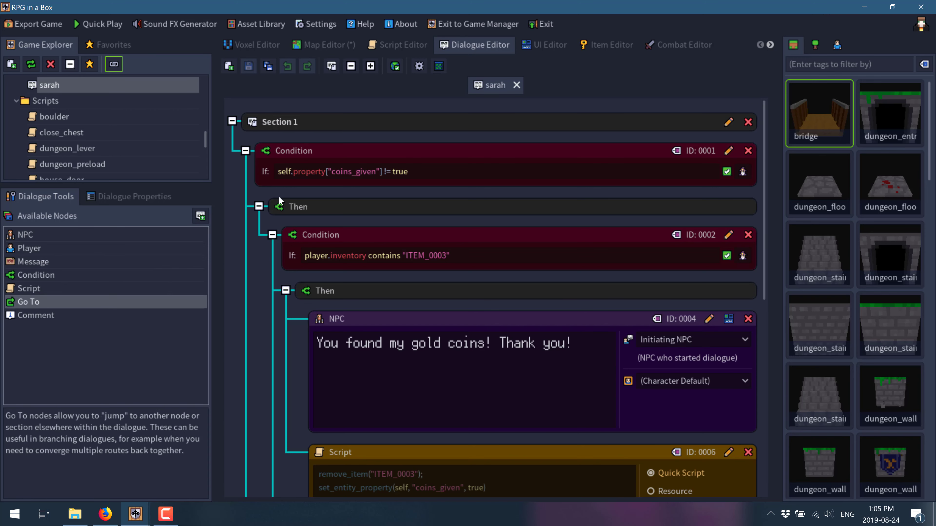
Inspect the section renaming, the first condition's ID editing and its Conditional Expression Builder, cancelling each without changes.
left_click(726, 123)
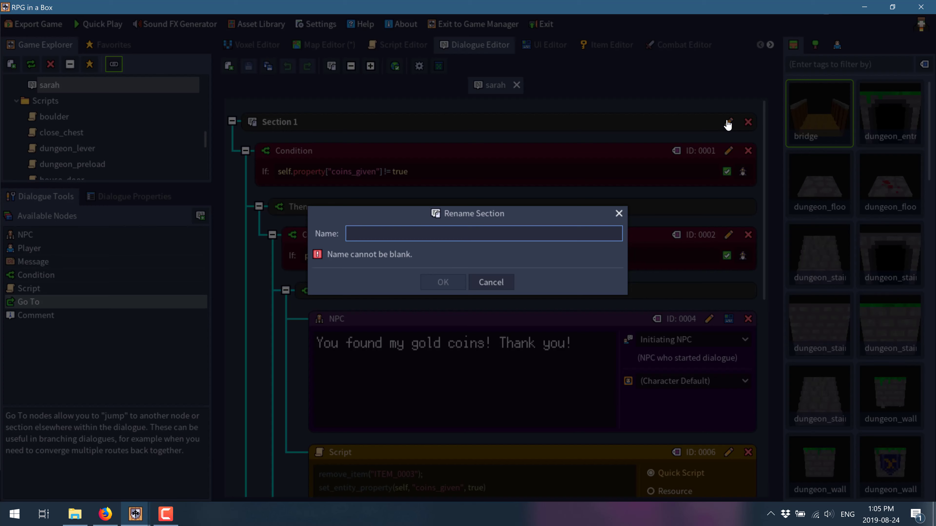
left_click(491, 282)
left_click(728, 151)
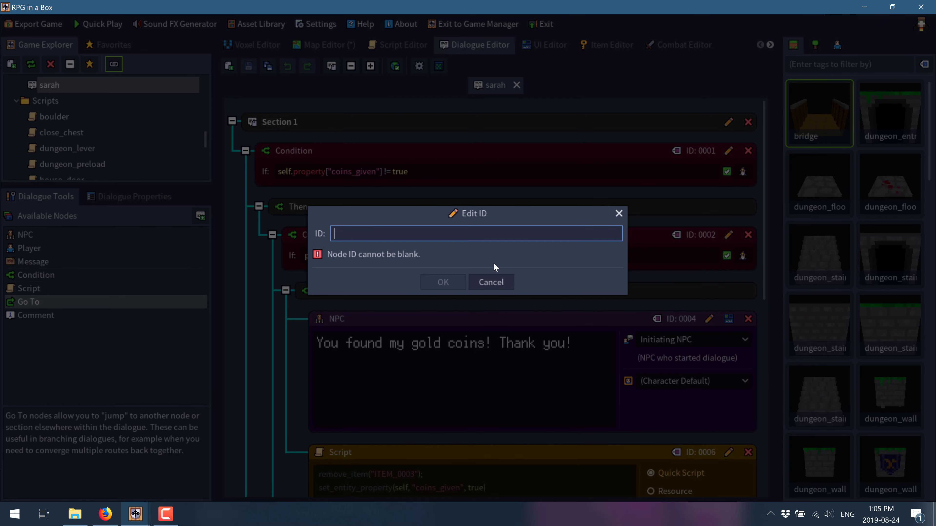
left_click(492, 283)
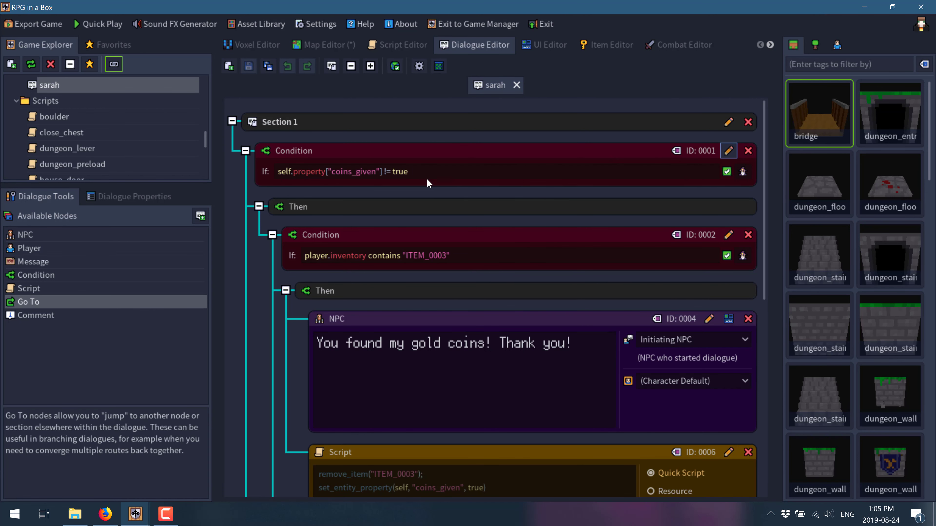
left_click(742, 172)
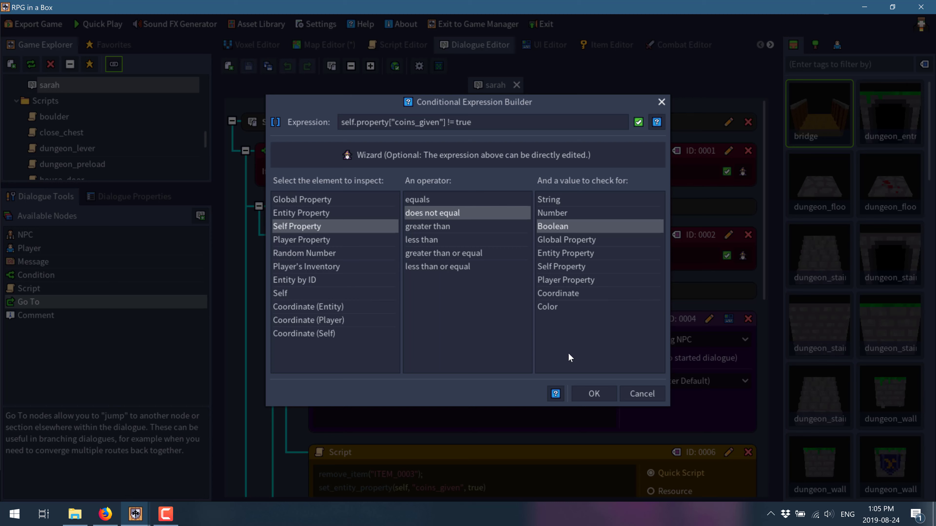
left_click(642, 394)
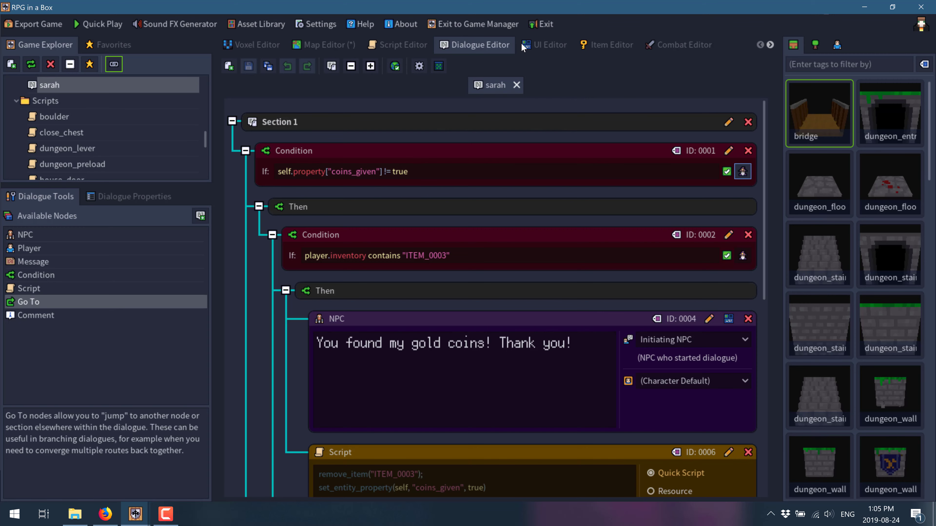
Show the UI Editor's theme and check the available dialogue, toolbar, item container and tooltip style options.
left_click(543, 46)
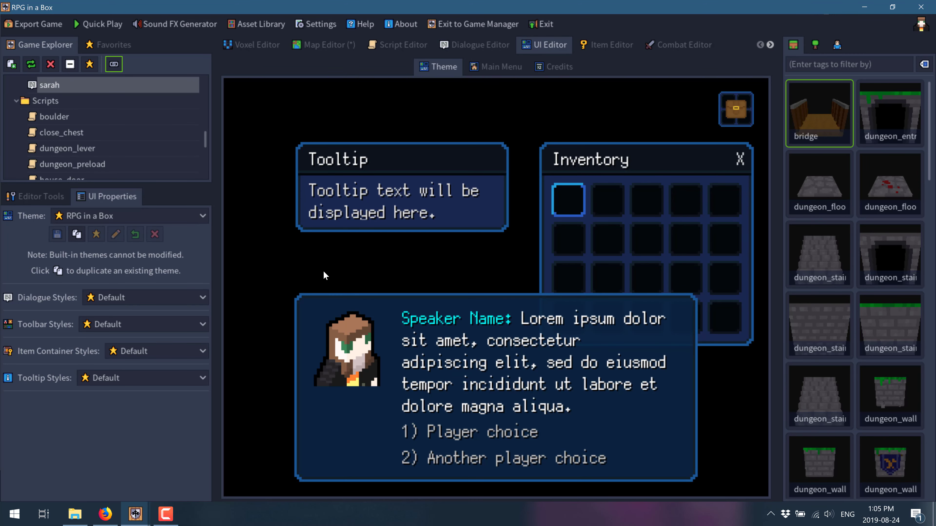
left_click(150, 295)
left_click(154, 323)
left_click(154, 323)
left_click(157, 341)
left_click(157, 351)
left_click(157, 369)
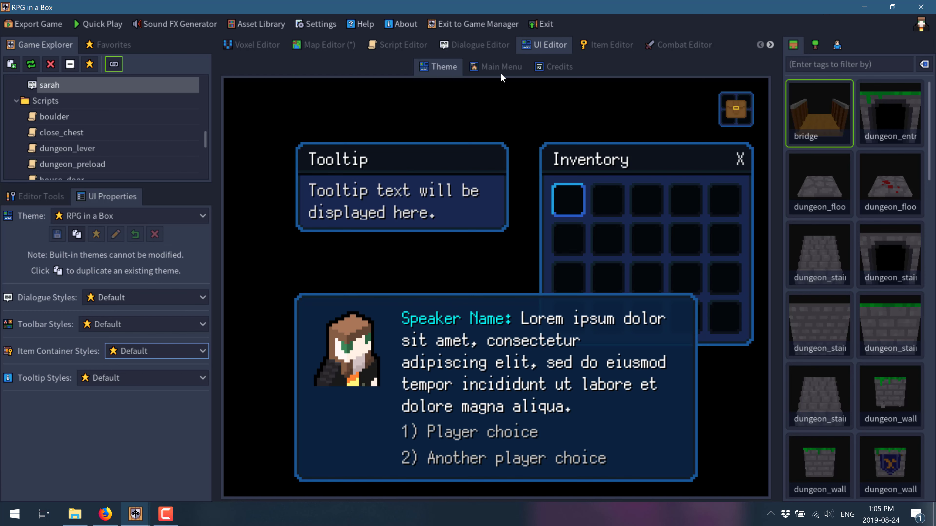
View the UI Editor's Main Menu and Credits designs, and return to the Theme preview.
left_click(511, 68)
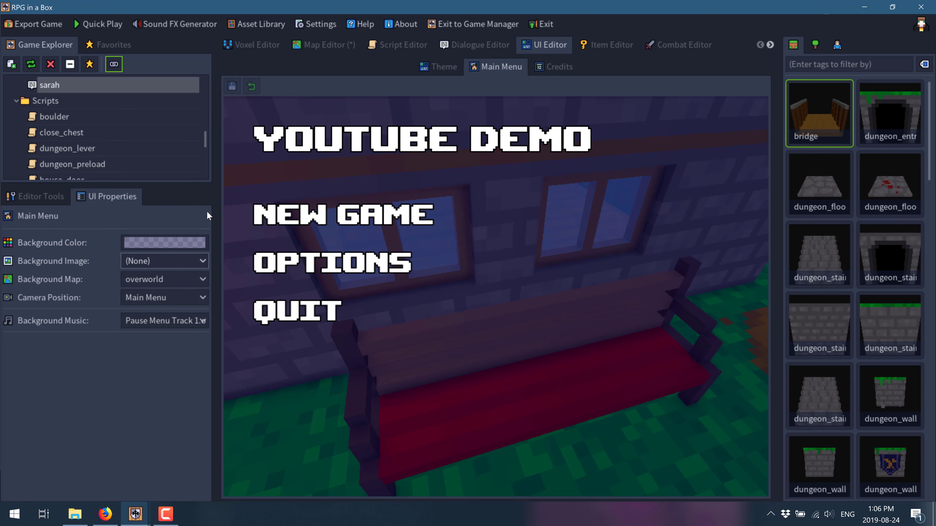
left_click(546, 67)
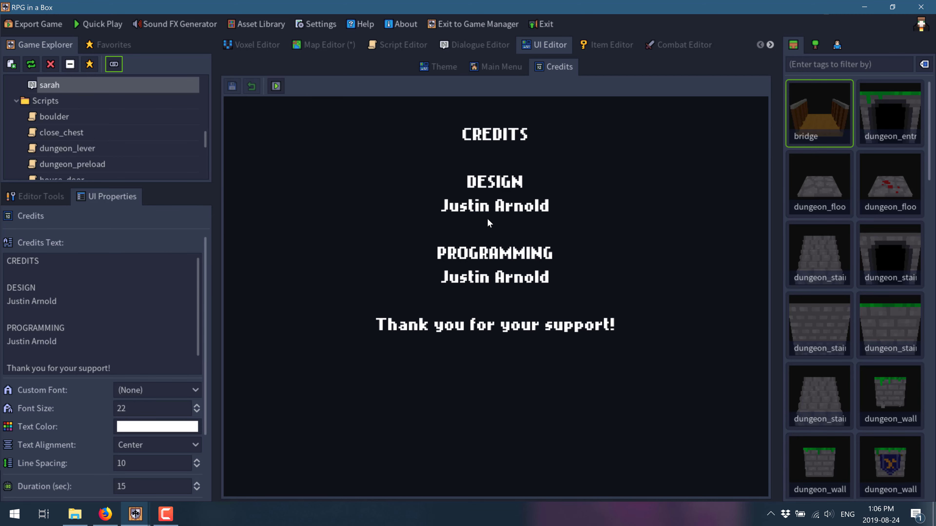
left_click(444, 67)
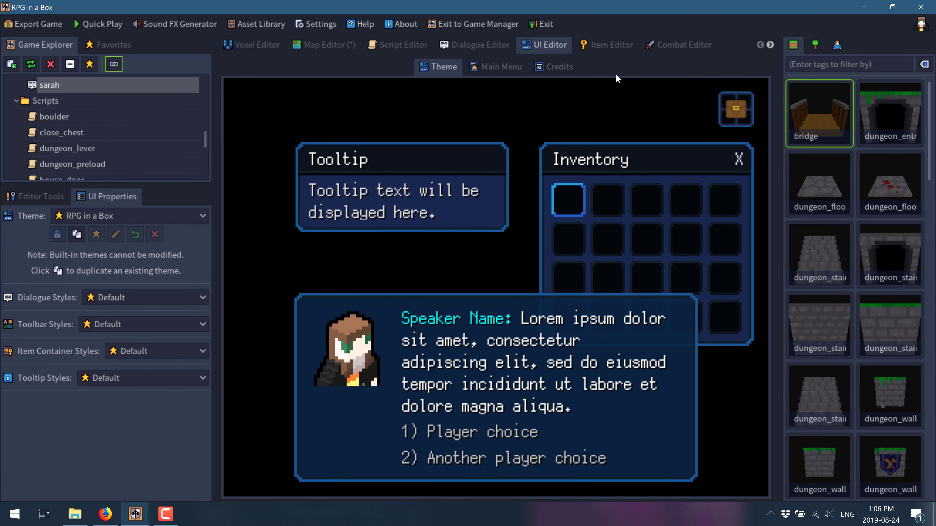
Look through the Gold Coins, Mysterious Book and Titanium Hammer entries in the Item Editor.
left_click(605, 46)
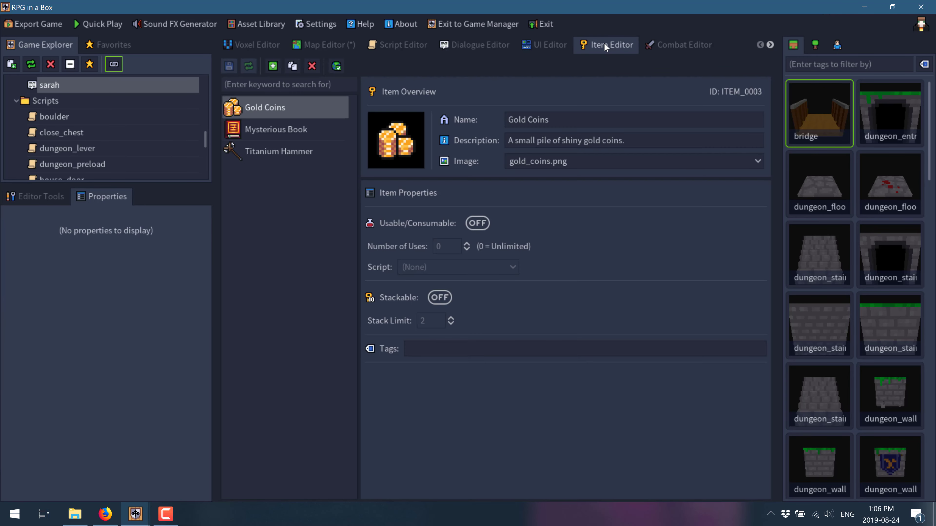
left_click(268, 128)
left_click(275, 151)
left_click(277, 124)
left_click(278, 107)
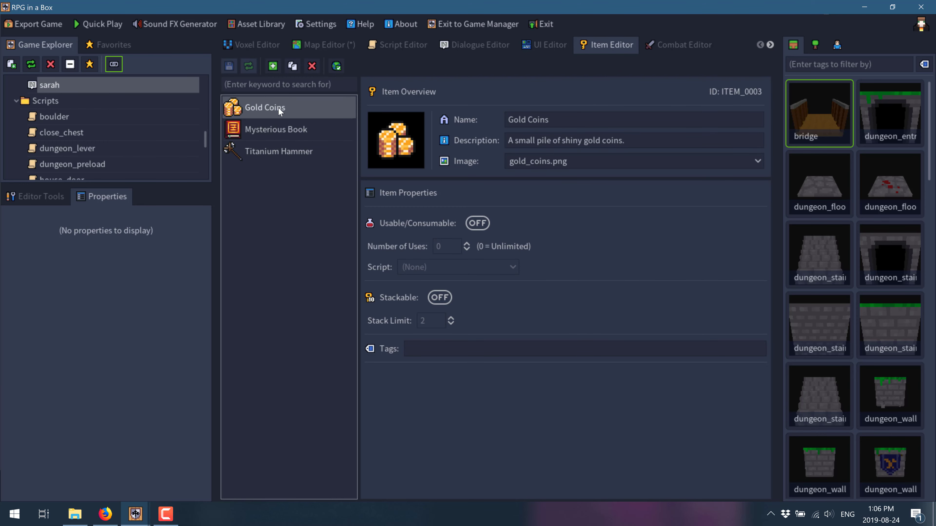
left_click(277, 130)
left_click(277, 151)
Add a battle named WarOfTheWorlds in the Combat Editor.
left_click(698, 48)
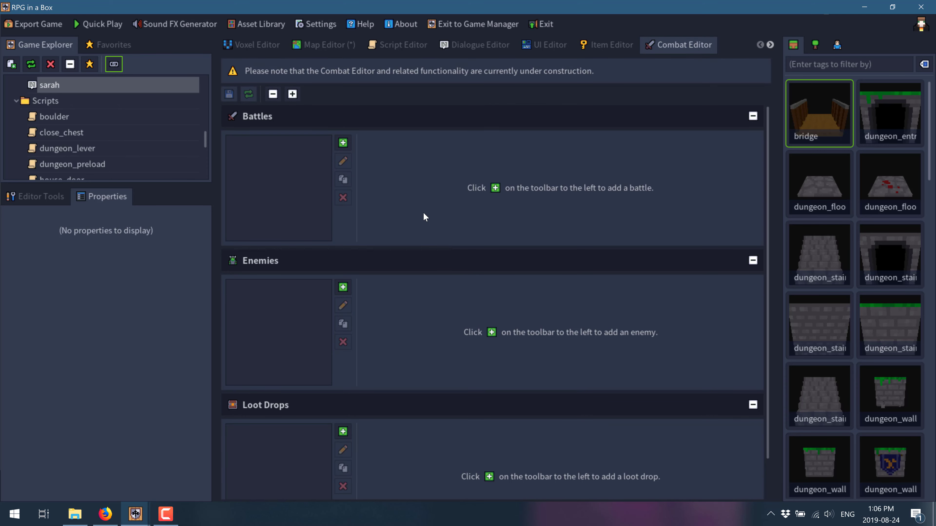
left_click(343, 143)
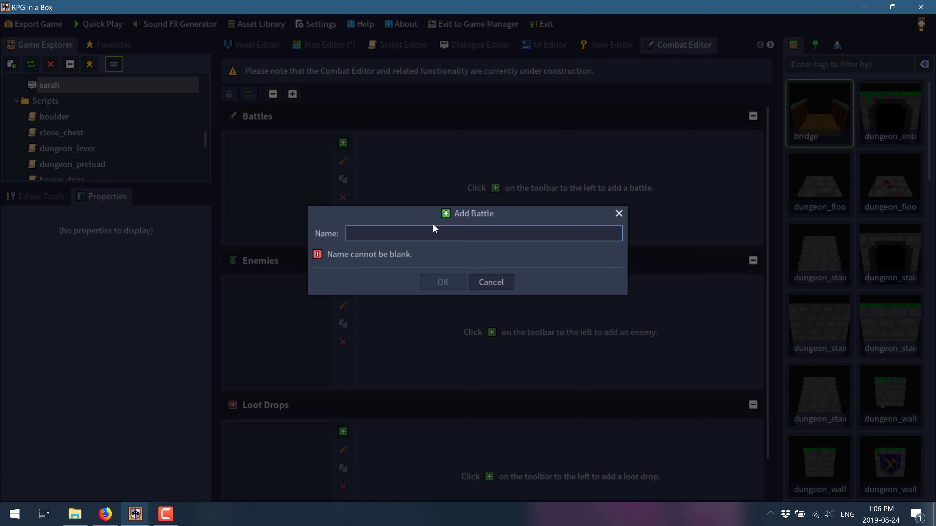
type("WarOfThe")
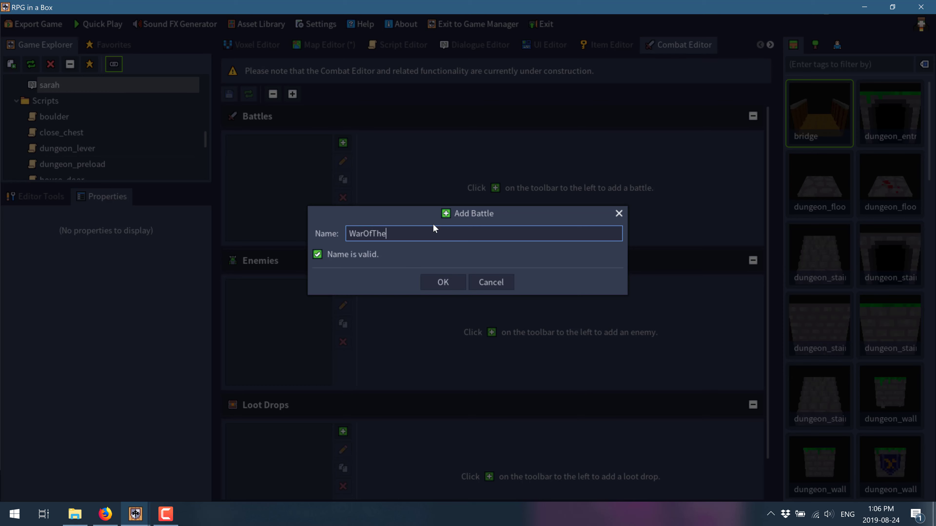
type("Worlds")
key("Return")
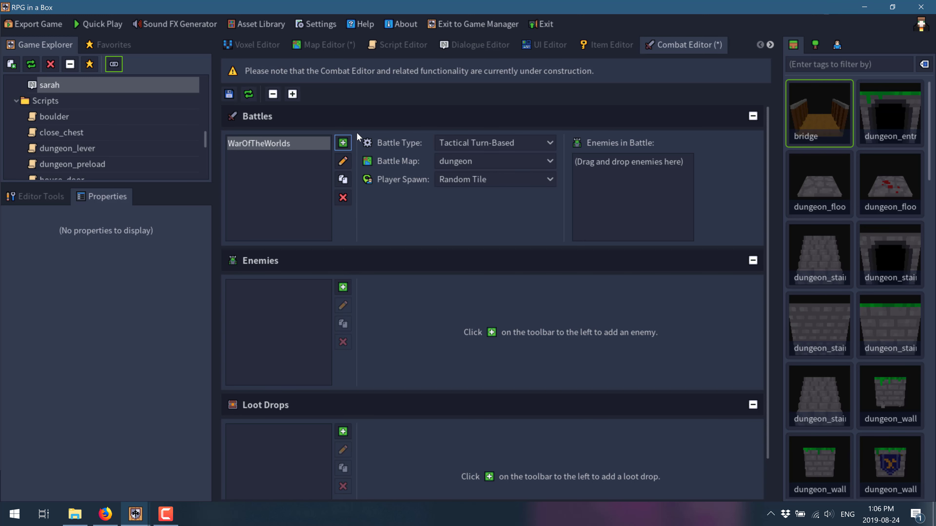
Add an enemy named Slimer in the Combat Editor and set its model to red_slime.
left_click(343, 287)
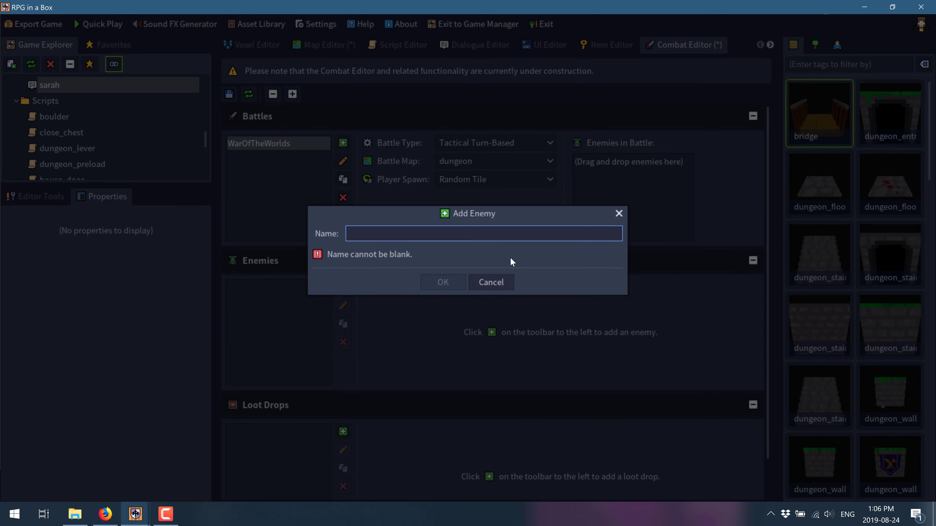
type("limer")
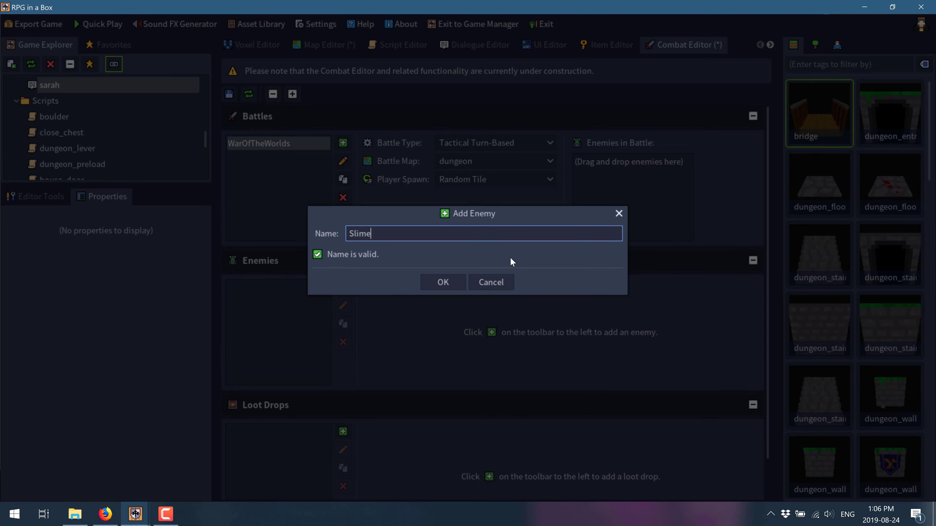
key("Return")
left_click(445, 289)
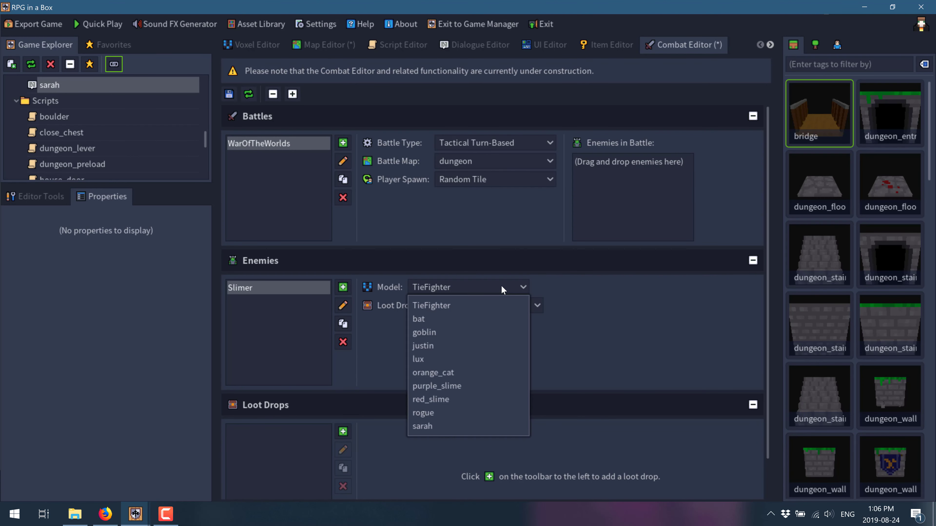
left_click(446, 400)
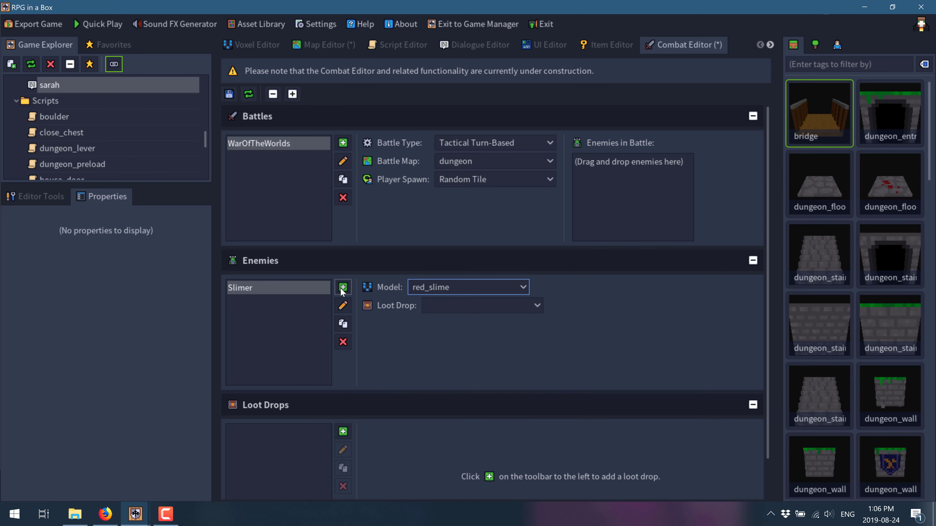
Add a loot drop named Loot with Gold Coins as its item, and assign it as Slimer's loot drop.
left_click(442, 306)
left_click(492, 318)
left_click(489, 308)
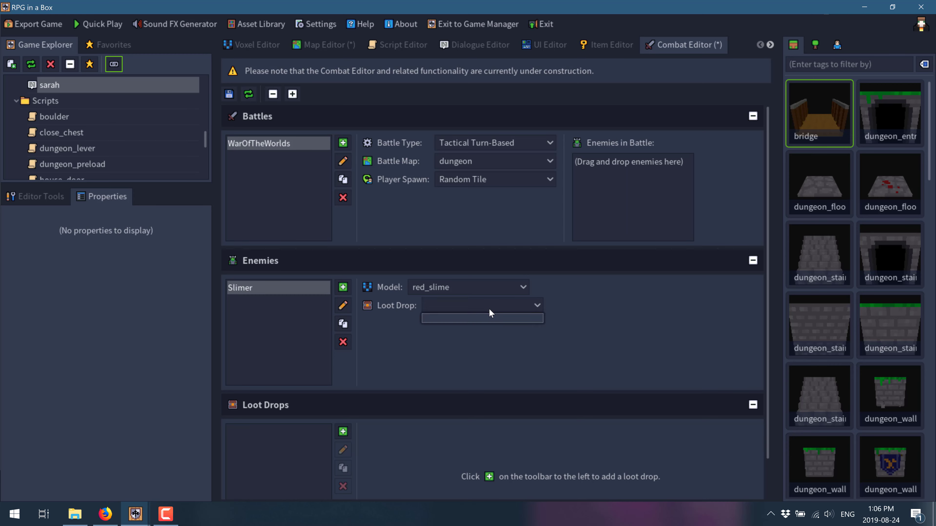
left_click(343, 432)
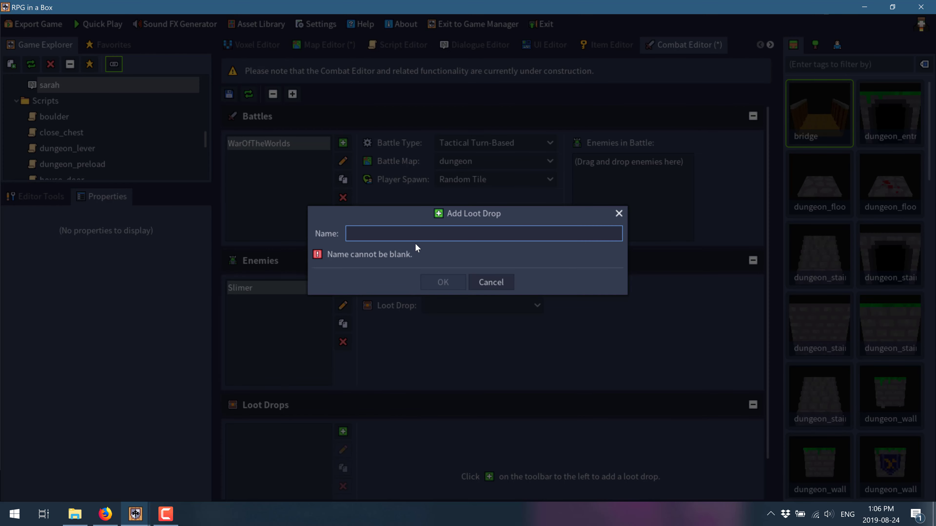
type("Lo")
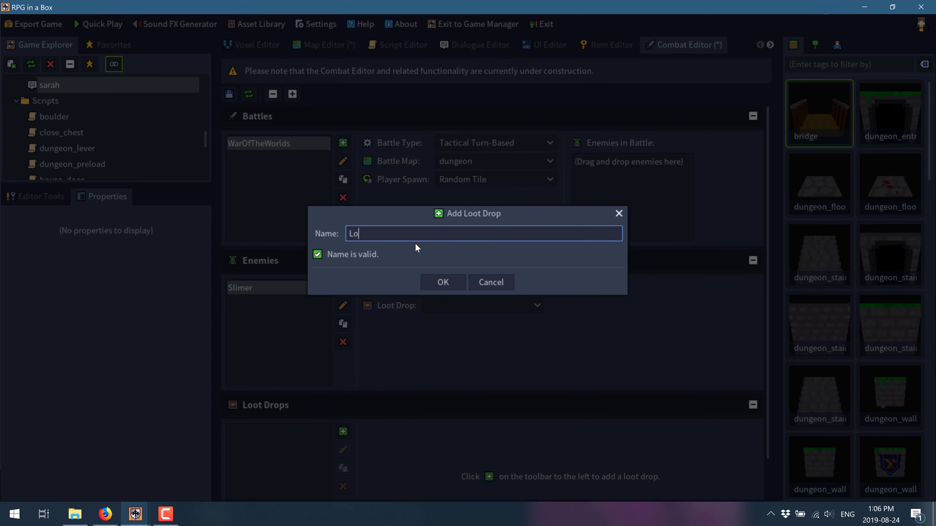
type("ot")
key("Return")
left_click(433, 434)
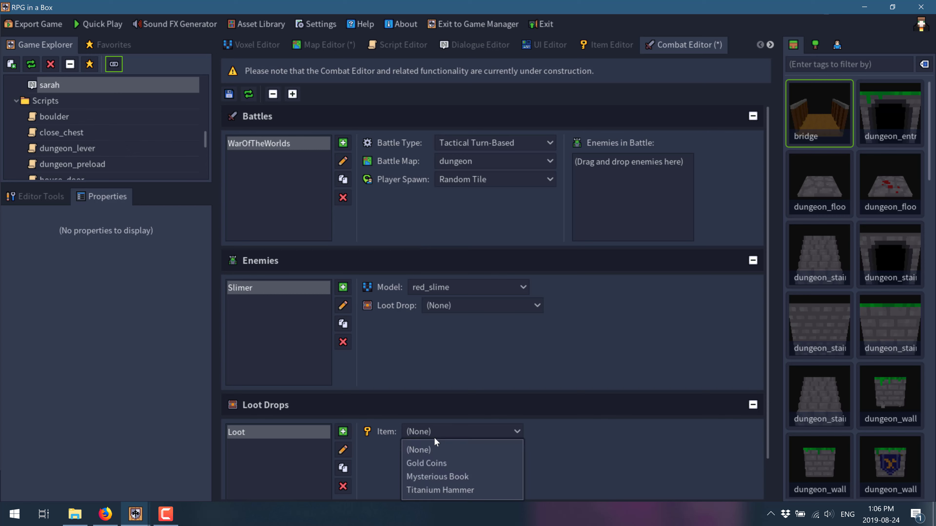
left_click(433, 463)
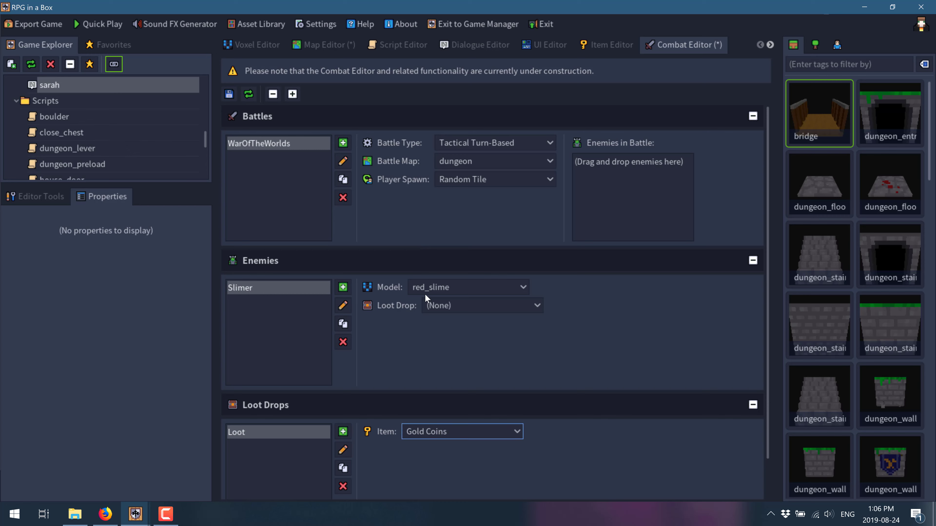
left_click(449, 305)
left_click(443, 338)
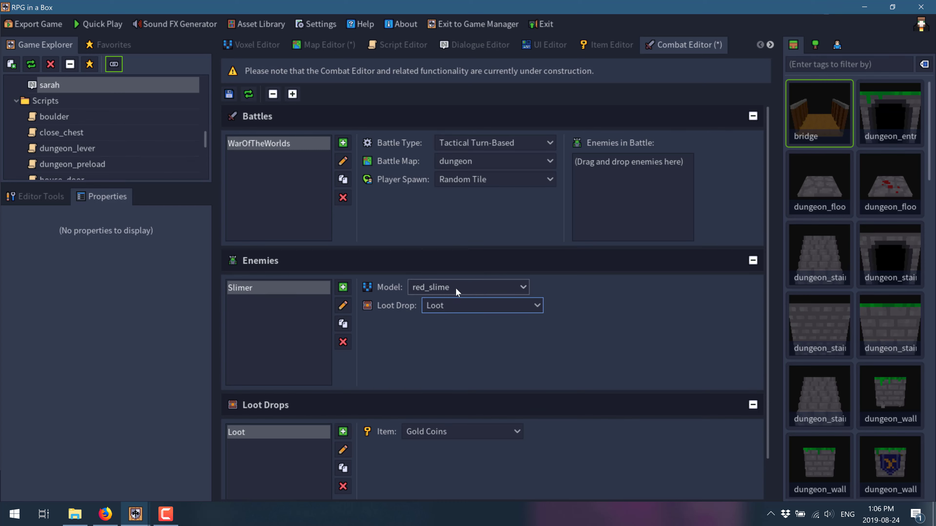
Add a second enemy named Blue Slime and set its model to purple_slime.
left_click(343, 287)
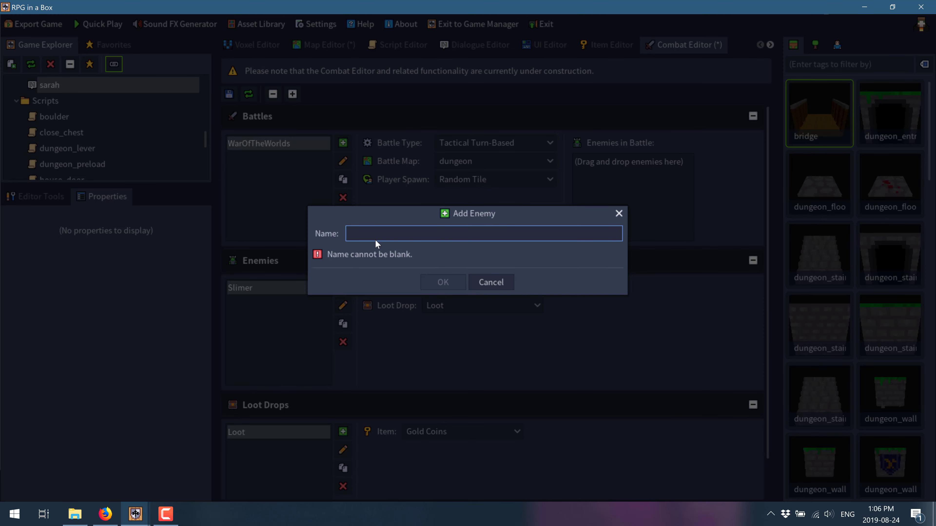
type("Blue Slime")
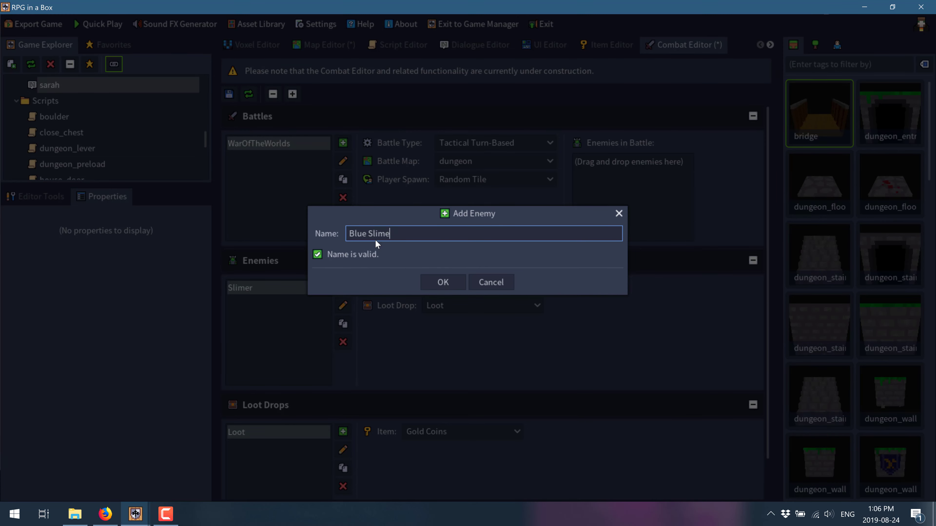
key("Return")
left_click(438, 288)
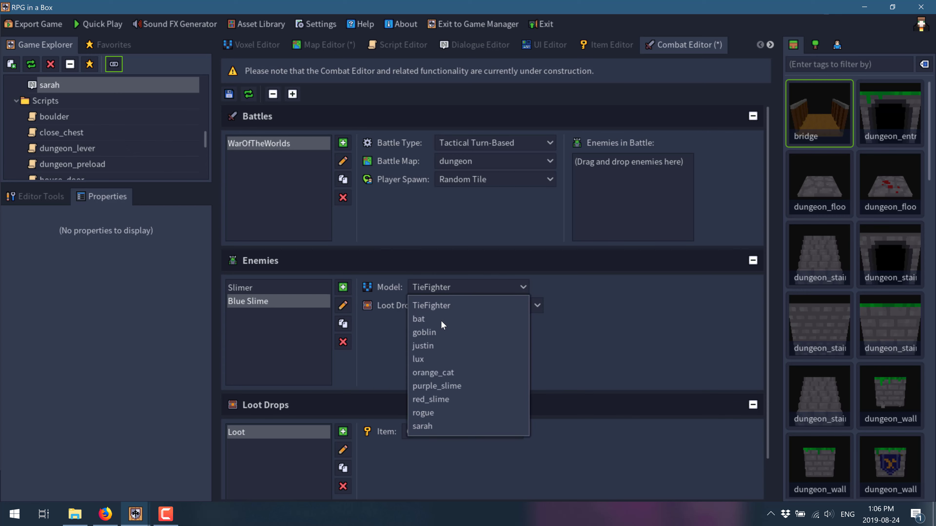
left_click(448, 385)
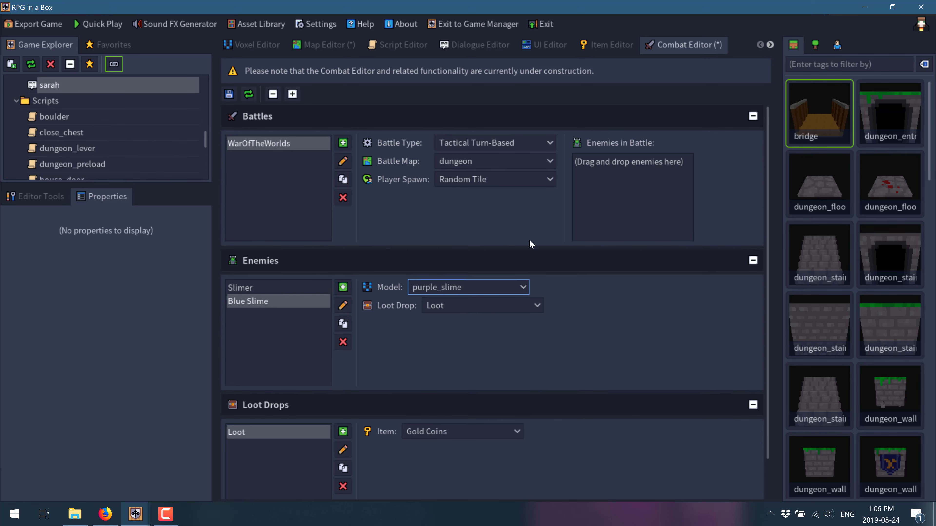
Add Slimer and Blue Slime to the WarOfTheWorlds battle, and give Blue Slime a random count range with a maximum of 5.
left_click_drag(241, 289, 604, 187)
left_click_drag(252, 304, 667, 221)
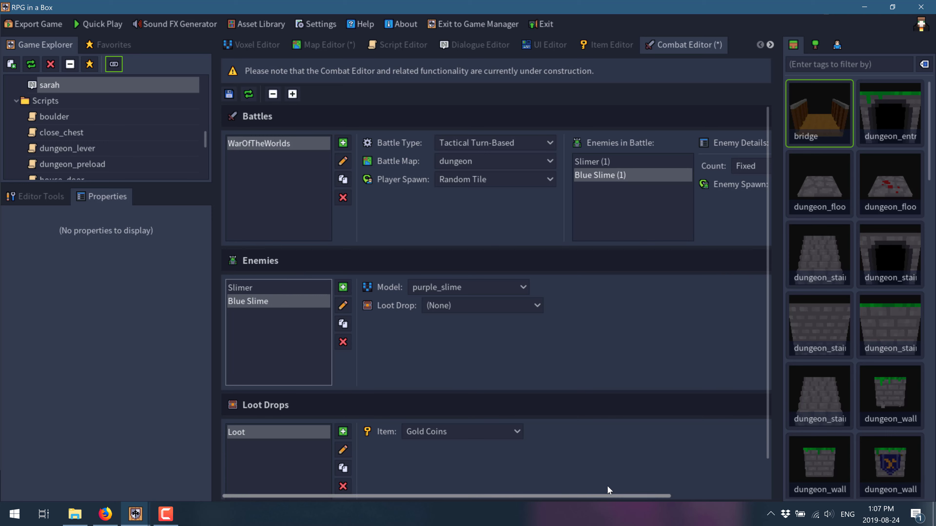
left_click_drag(608, 496, 695, 496)
left_click(696, 166)
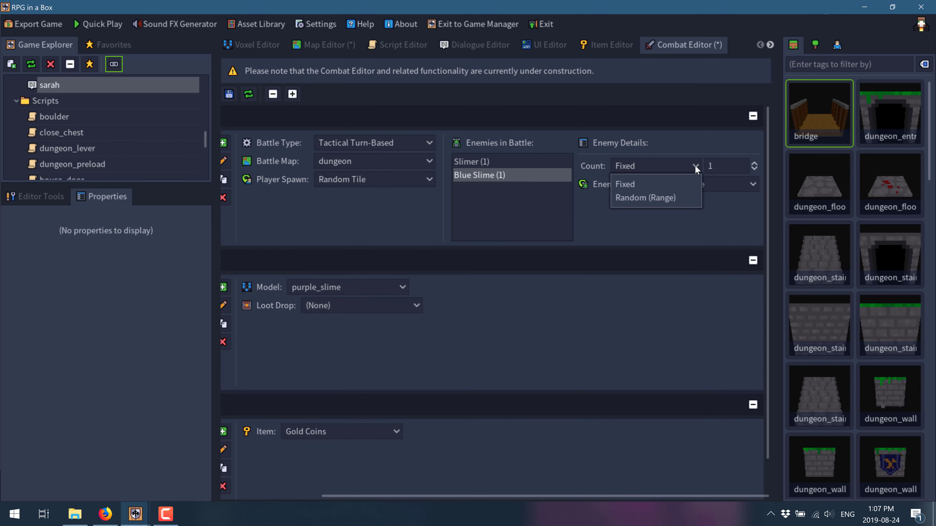
left_click(647, 199)
double_click(728, 186)
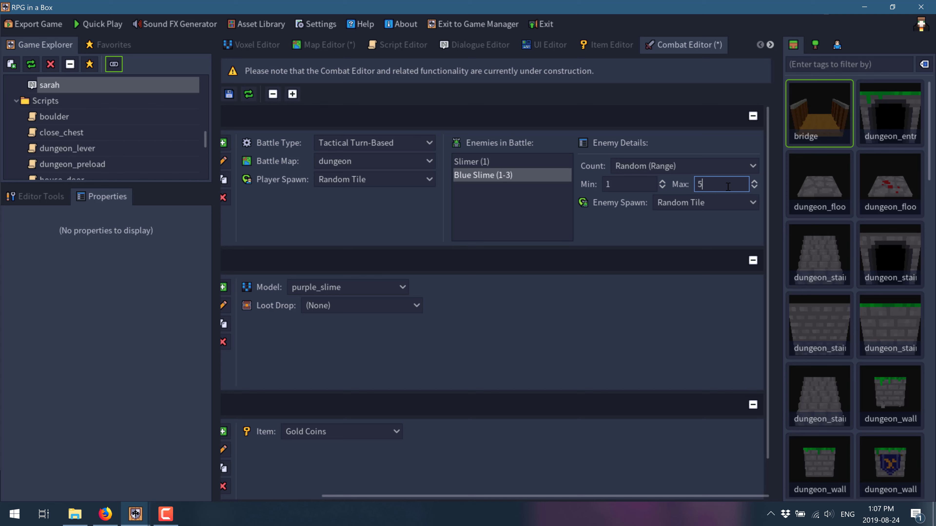
Check the enemy spawn, battle type, battle map and player spawn options of the WarOfTheWorlds battle, and save the combat setup.
left_click(742, 202)
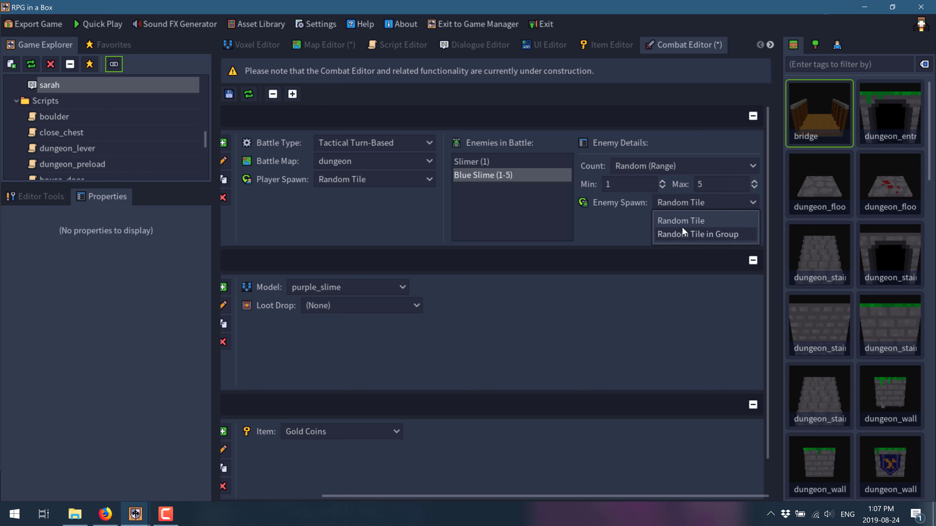
left_click(641, 235)
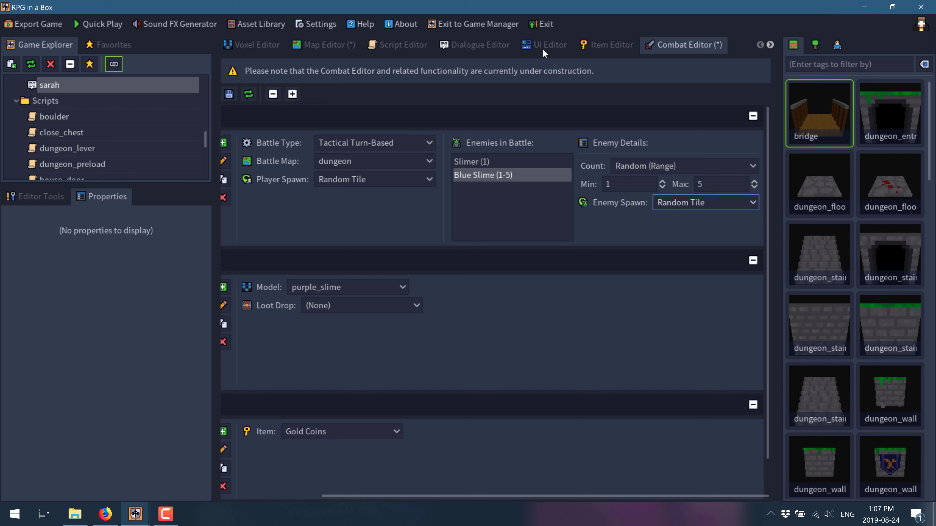
left_click(352, 147)
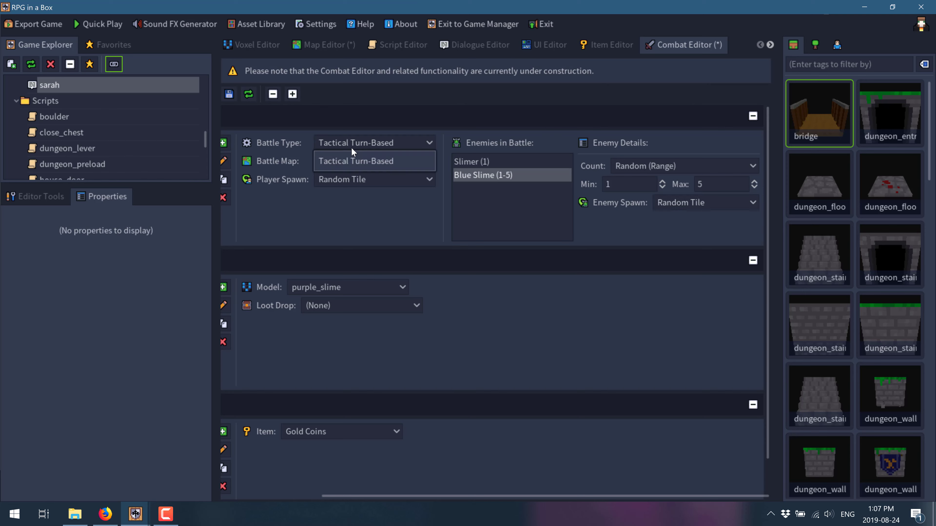
left_click(386, 159)
left_click(396, 163)
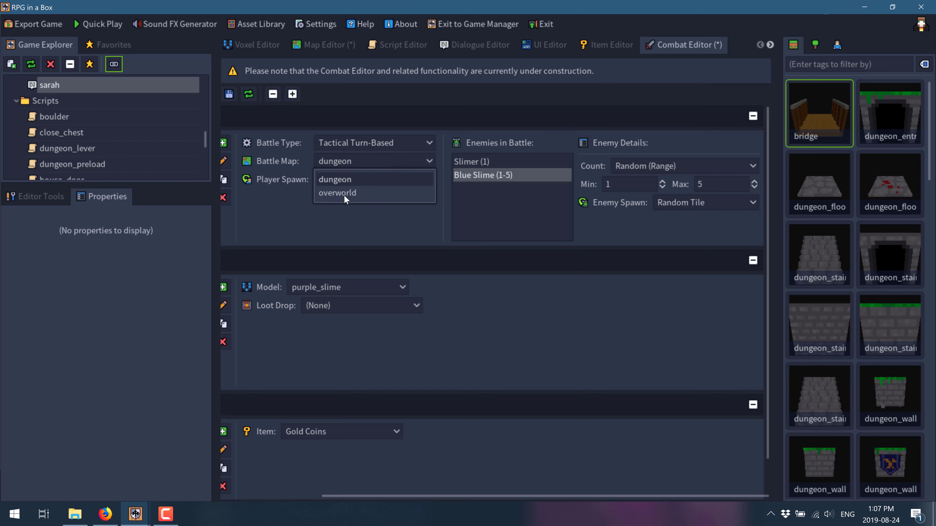
left_click(318, 180)
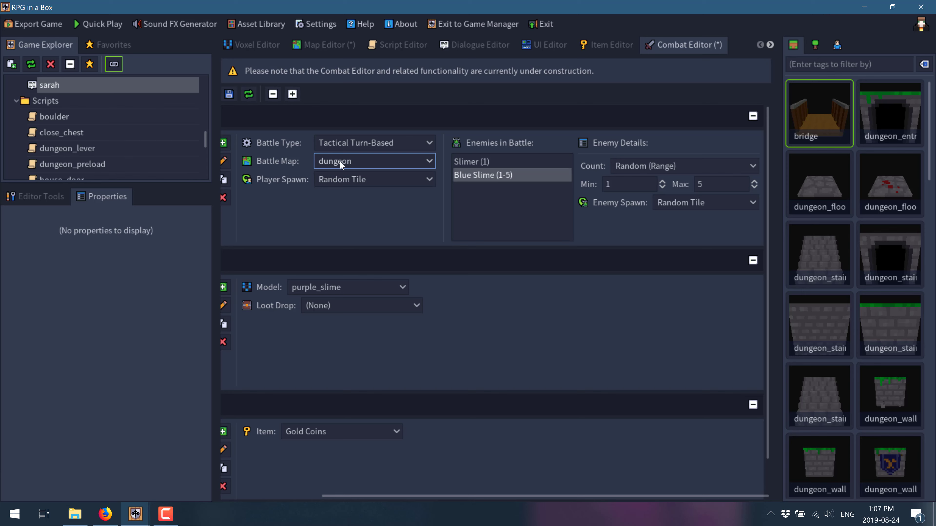
left_click(357, 180)
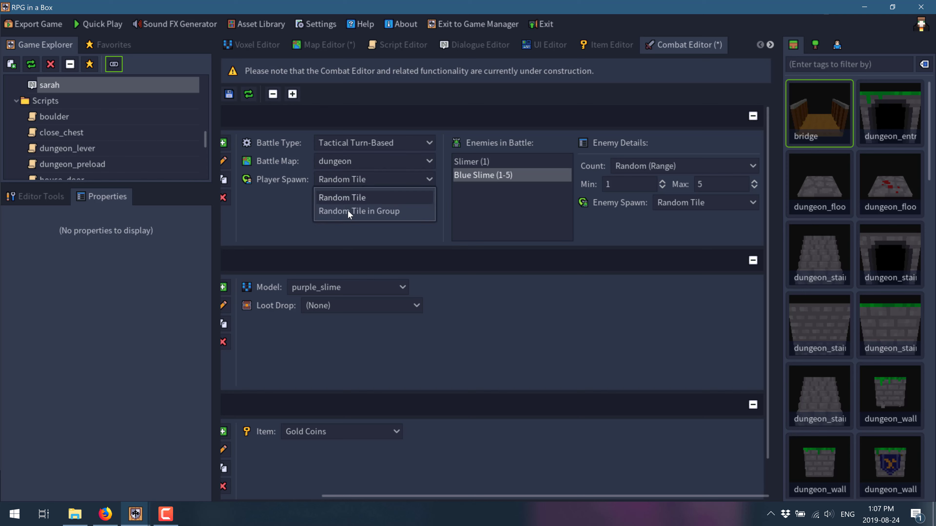
left_click(276, 188)
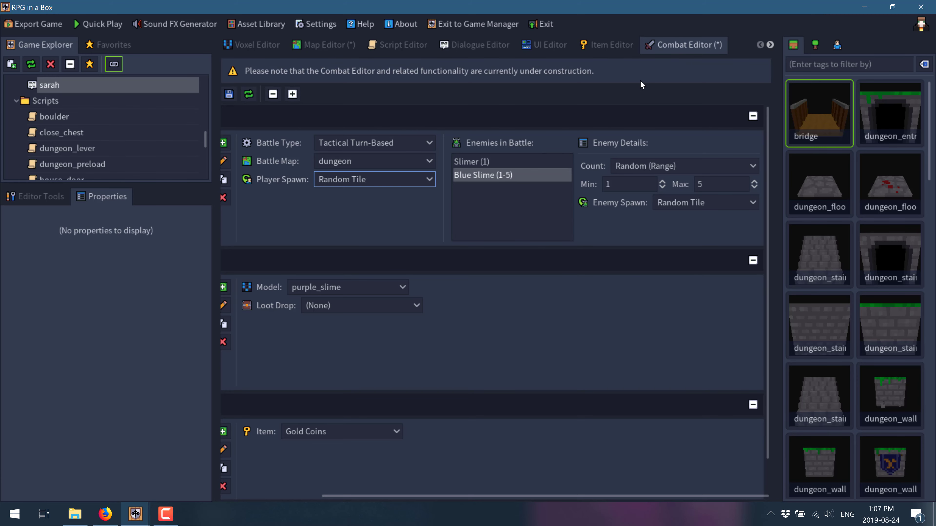
left_click(229, 94)
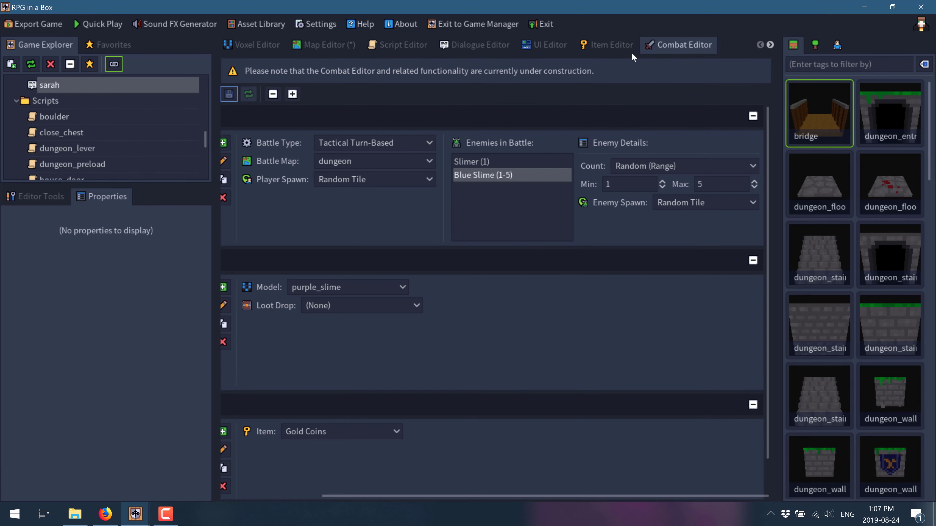
Add a Start Battle function after Display Message in the startup script and set its battle to WarOfTheWorlds.
left_click(400, 47)
middle_click_drag(573, 308, 423, 308)
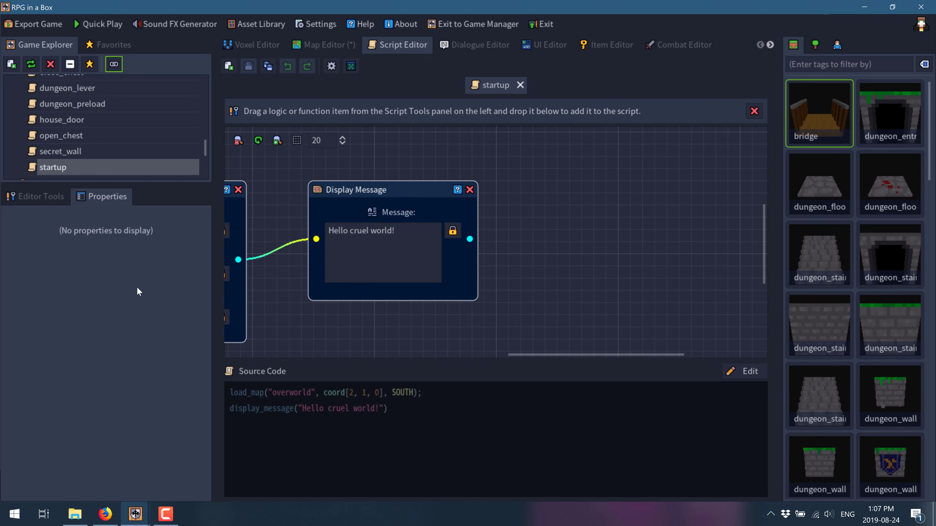
left_click(46, 202)
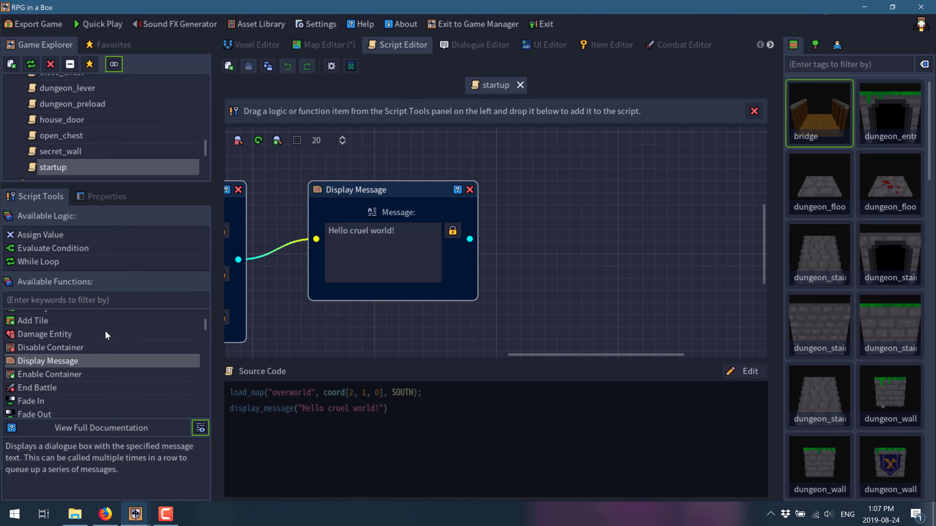
scroll(106, 335, "up", 2)
scroll(106, 335, "down", 4)
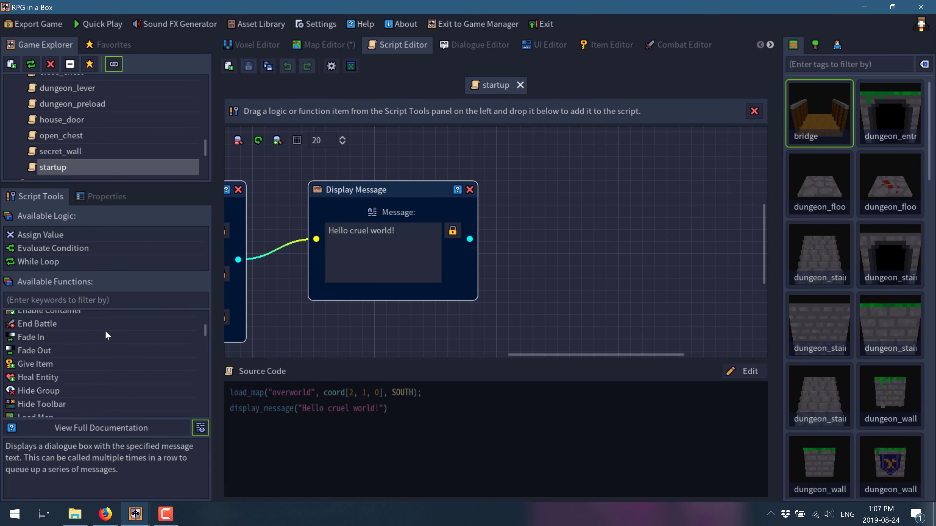
scroll(107, 335, "down", 8)
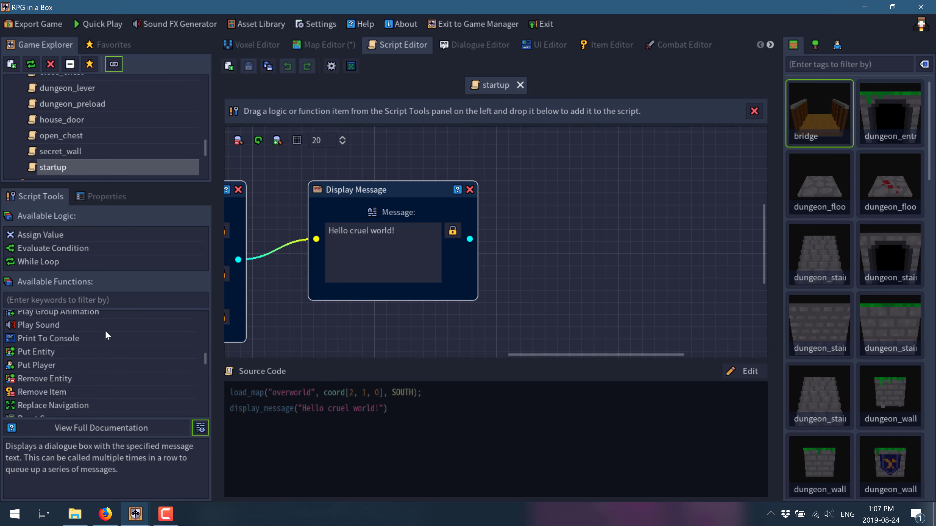
scroll(106, 335, "down", 10)
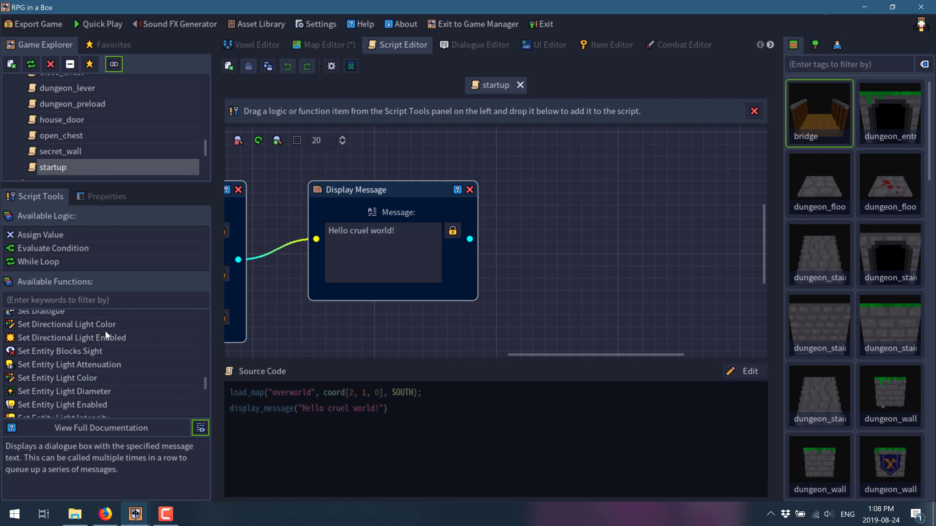
scroll(105, 332, "down", 6)
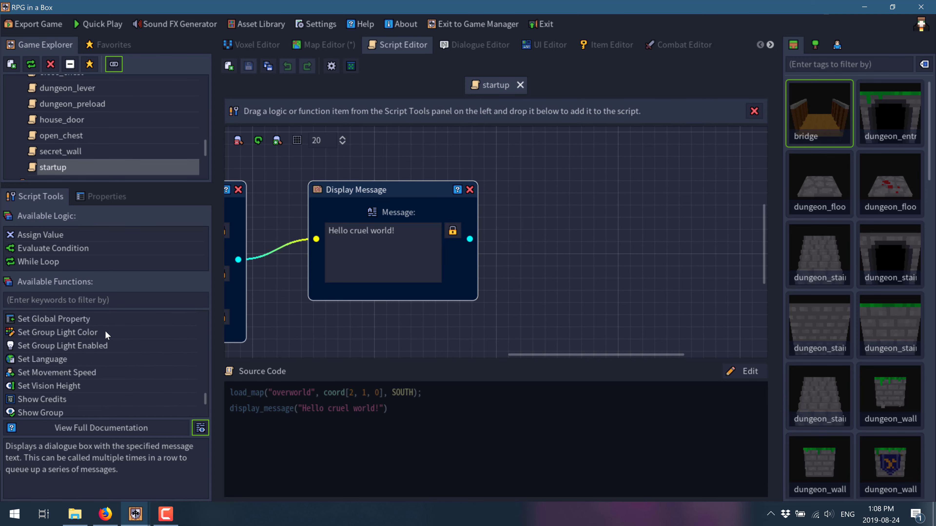
scroll(106, 335, "down", 6)
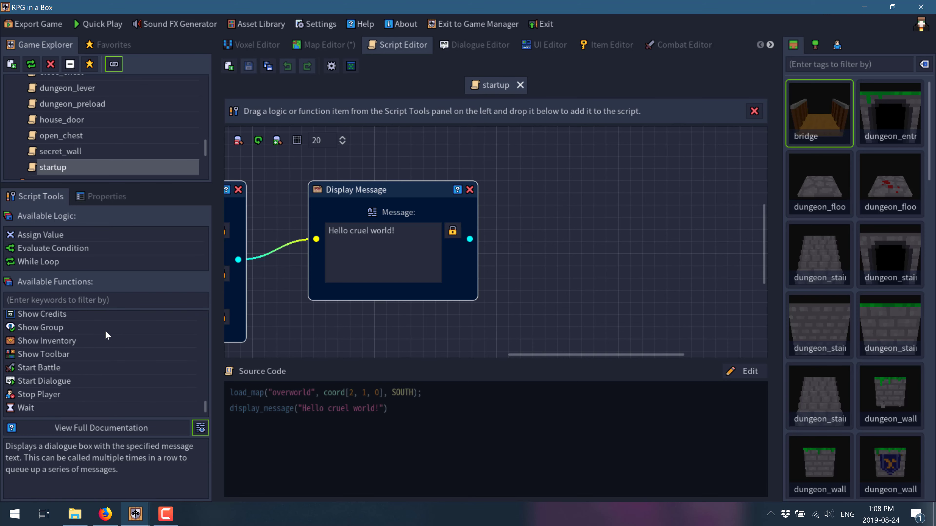
left_click_drag(42, 368, 589, 234)
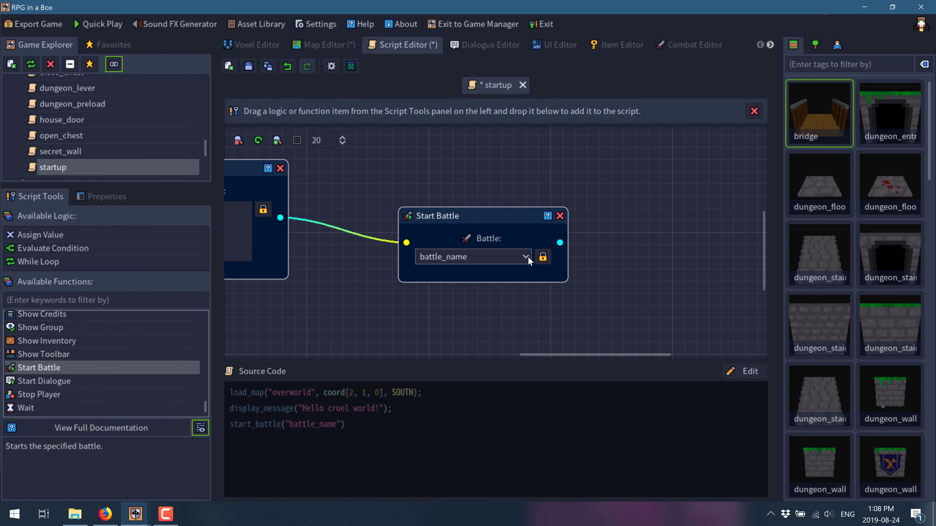
left_click(525, 257)
left_click(455, 274)
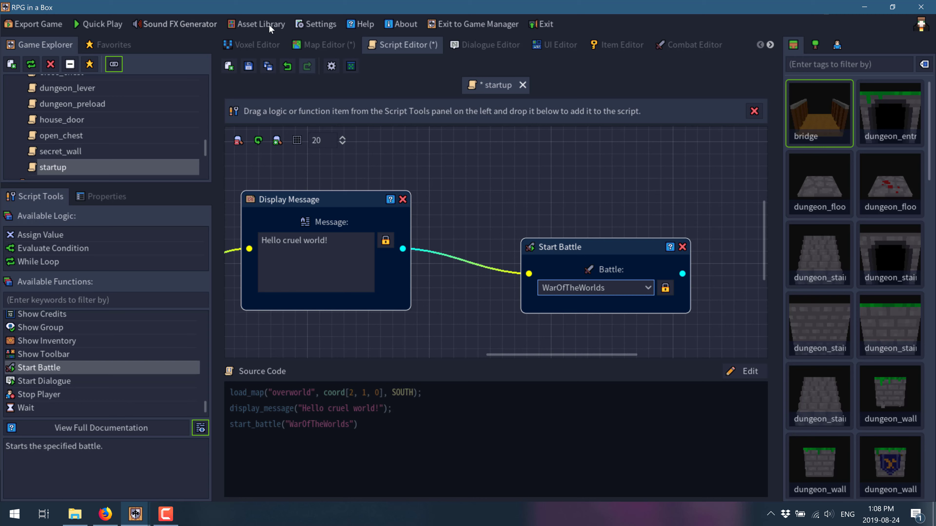
Generate sample Laser/Shoot, Explosion and Powerup sounds in the Sound FX Generator, and close it without saving.
left_click(195, 24)
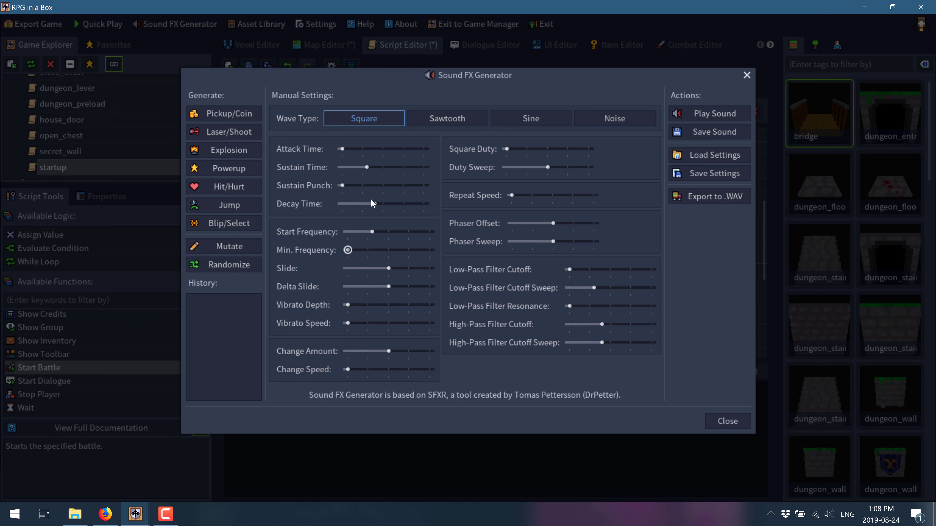
left_click(233, 131)
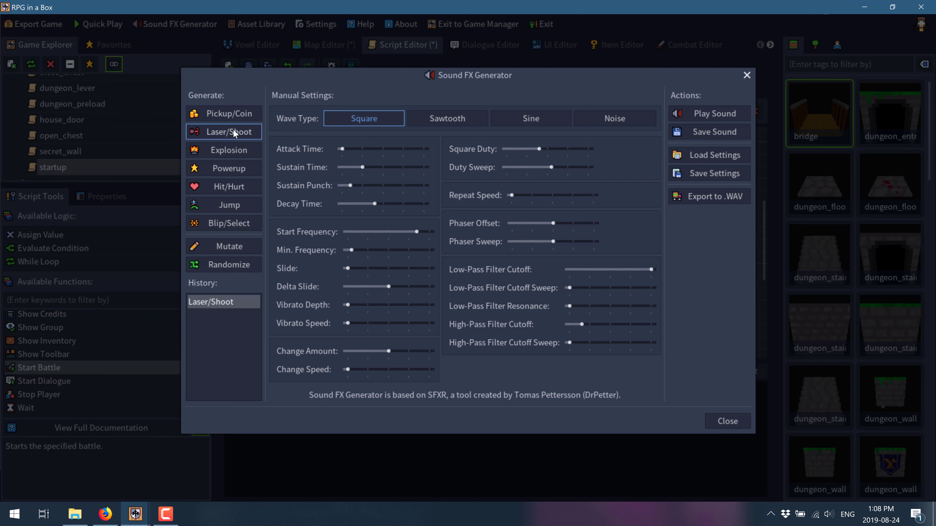
left_click(231, 152)
left_click(231, 170)
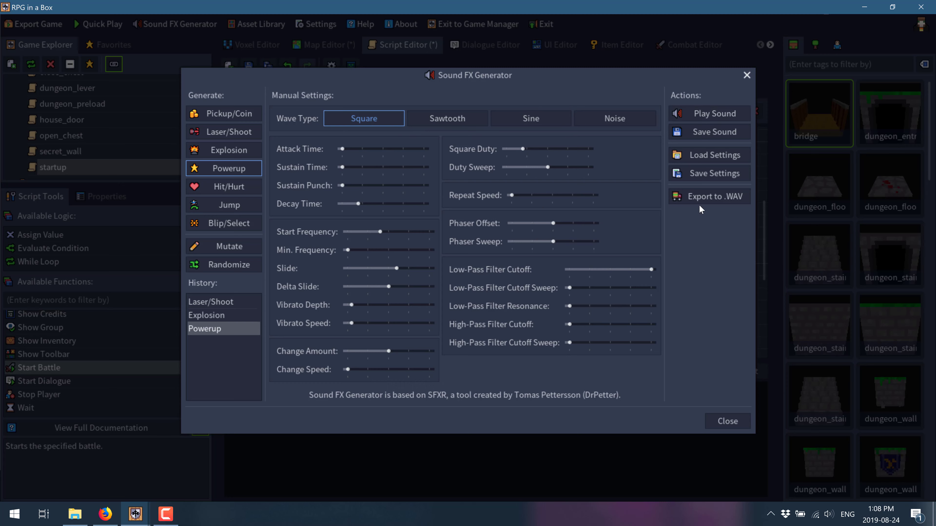
left_click(747, 76)
Look through the songs and models offered in the Asset Library.
left_click(271, 25)
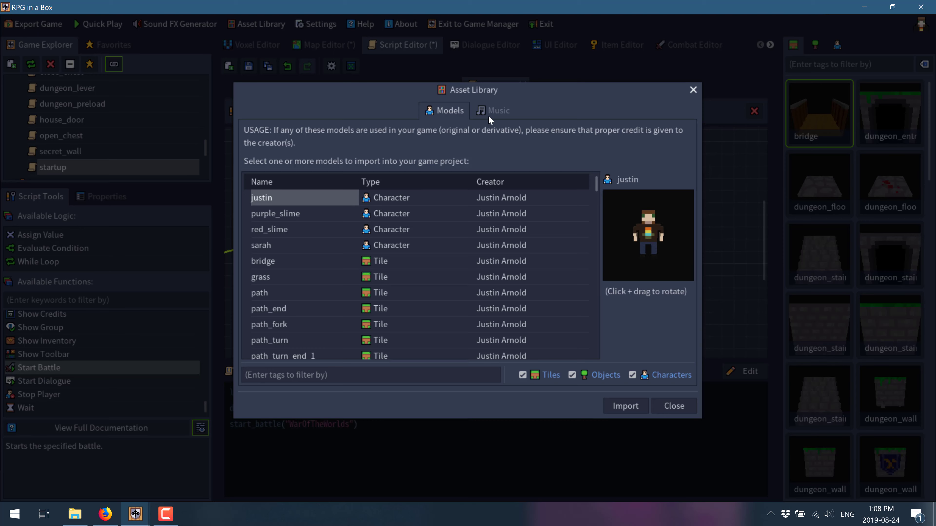
left_click(492, 110)
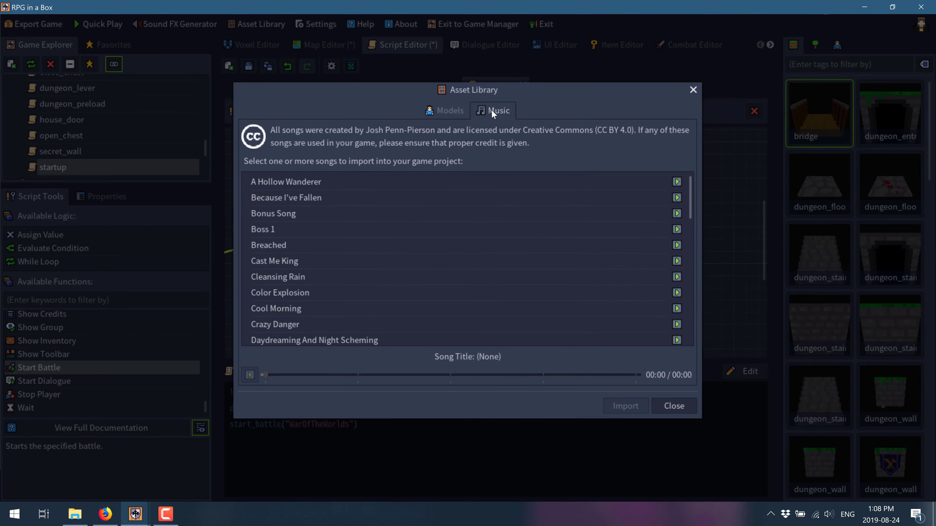
left_click(450, 112)
scroll(349, 264, "down", 10)
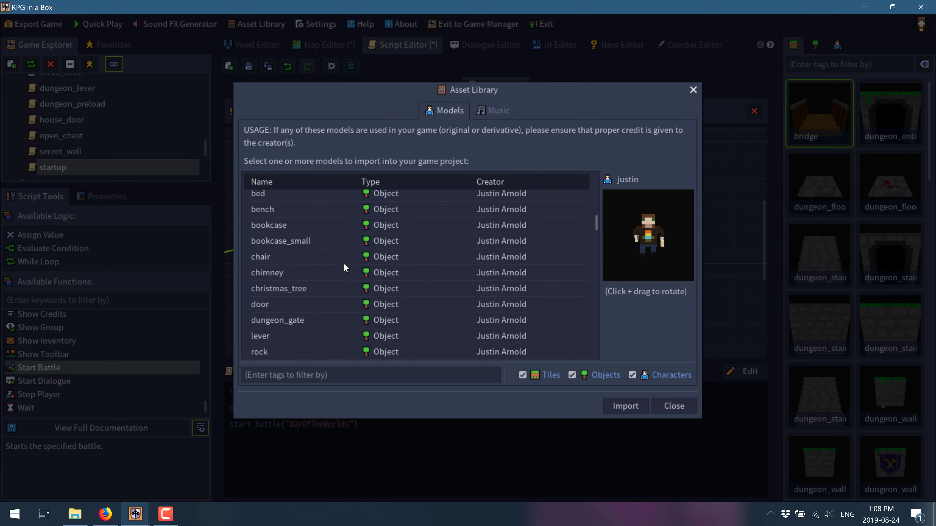
scroll(344, 263, "down", 15)
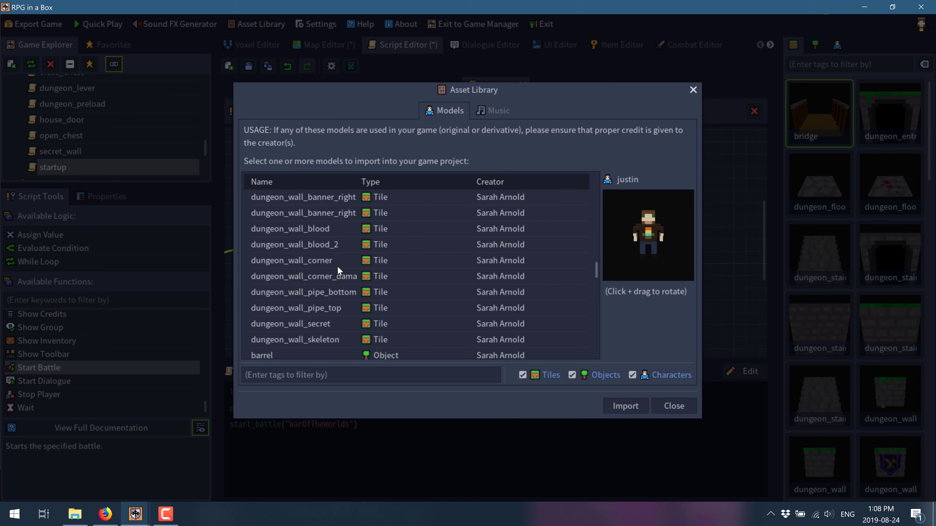
scroll(338, 266, "down", 5)
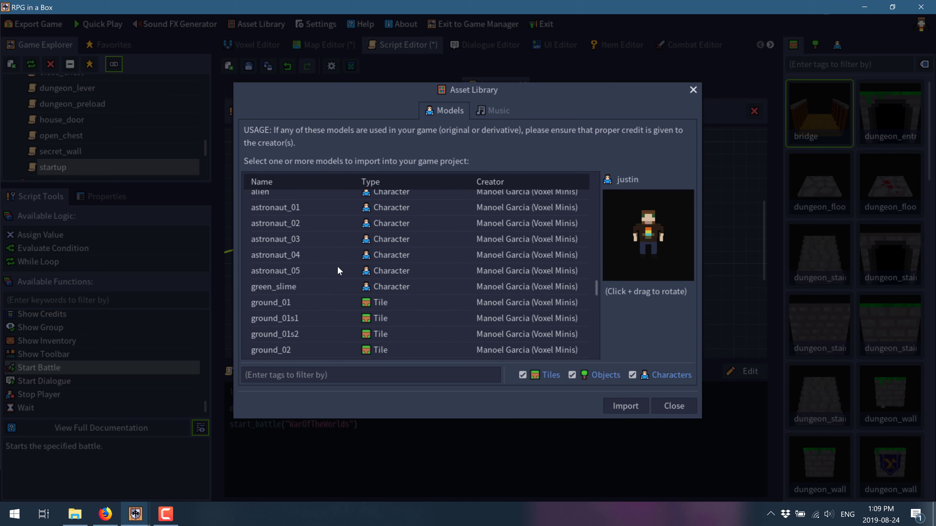
scroll(338, 266, "up", 1)
Preview the astronaut_01 character, the ground_07s1 tile and a few neighbouring models in the Asset Library.
left_click(286, 229)
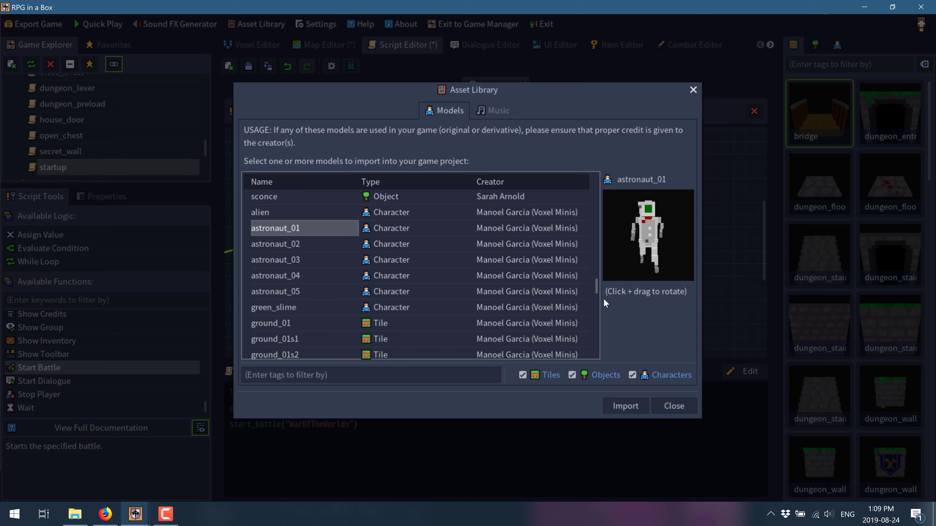
scroll(358, 297, "down", 5)
left_click(284, 251)
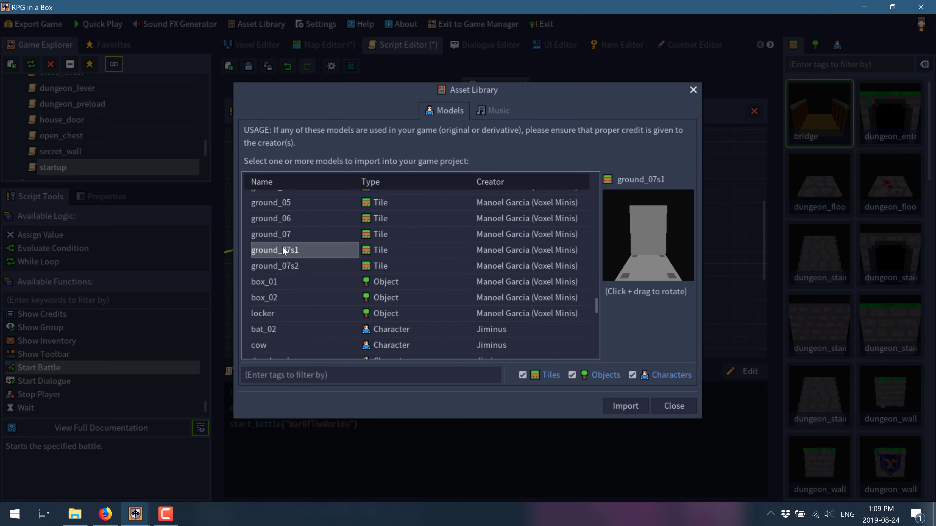
left_click(283, 217)
scroll(318, 223, "down", 1)
left_click(277, 253)
Import the bat_02 character model from the Asset Library into the project and close the library.
left_click(277, 292)
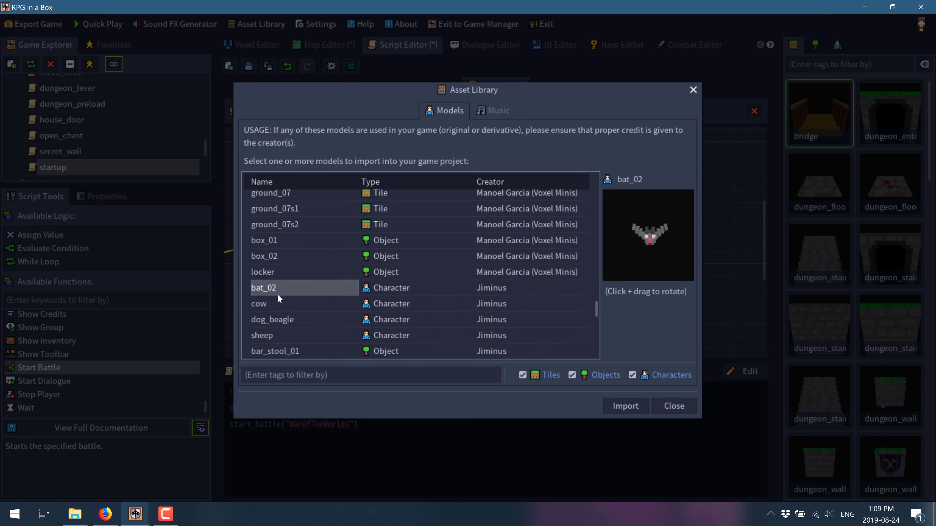
scroll(292, 287, "down", 2)
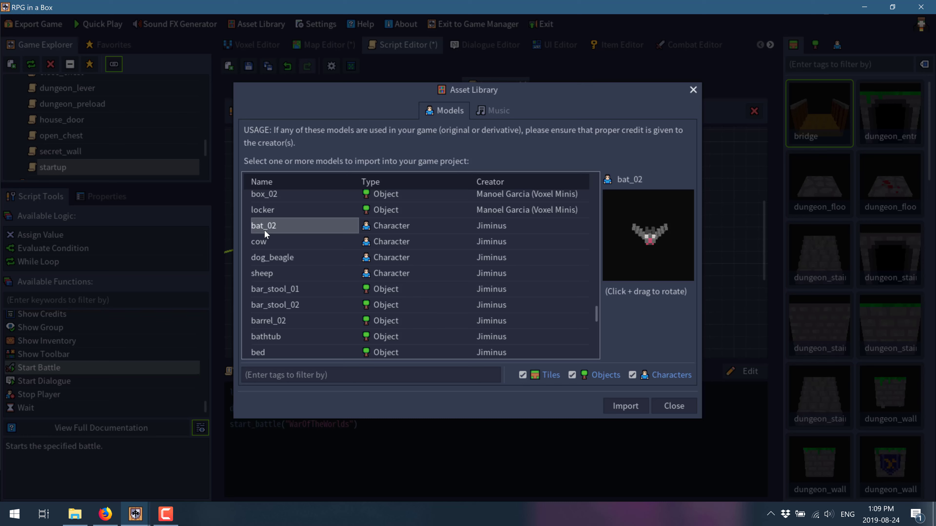
left_click(624, 403)
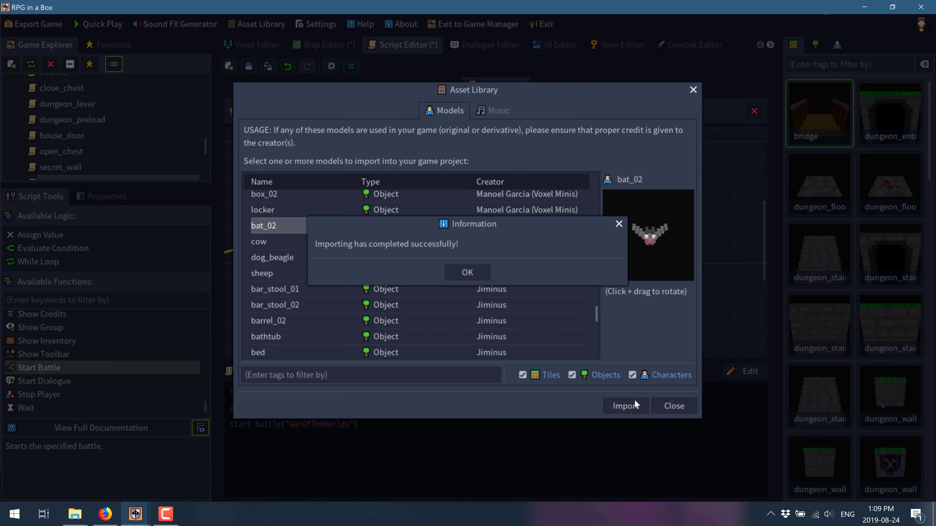
left_click(475, 275)
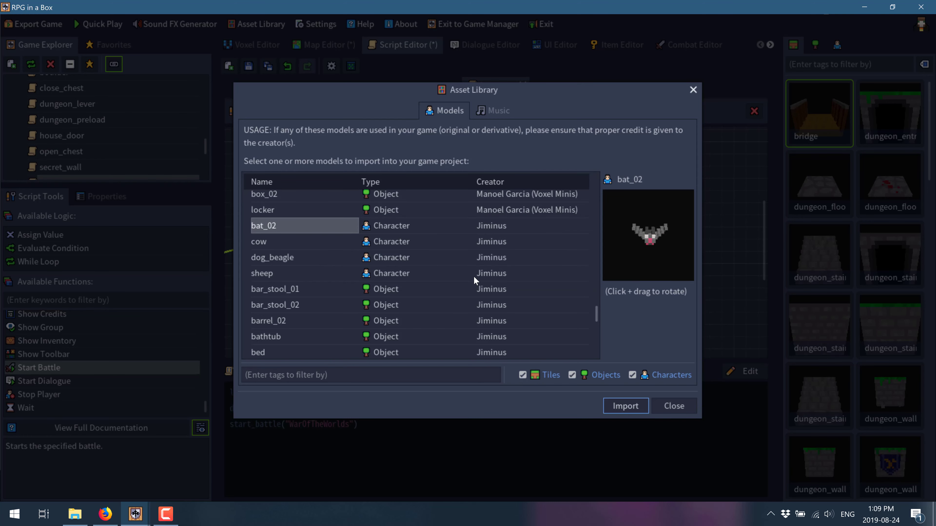
left_click(682, 406)
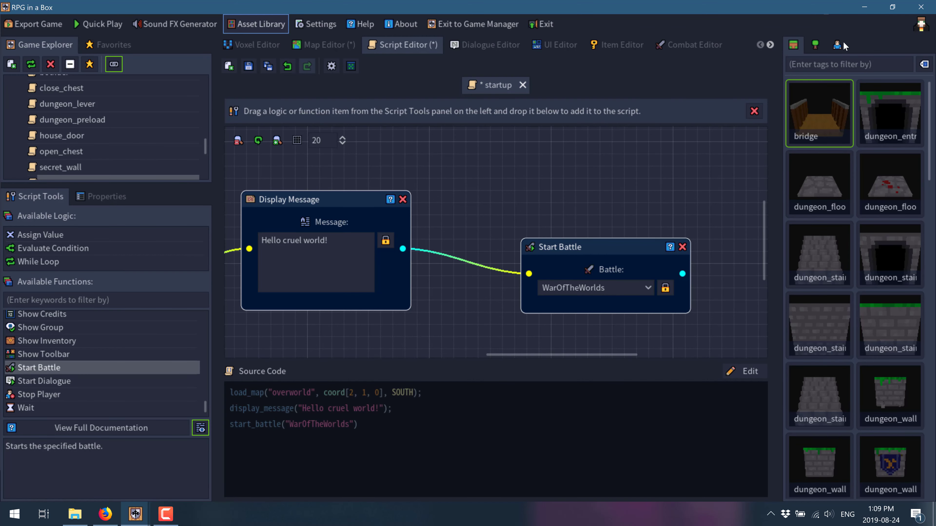
Place the bat_02 character on the overworld map, on the grass below the path beside the red character.
left_click(837, 47)
left_click(894, 122)
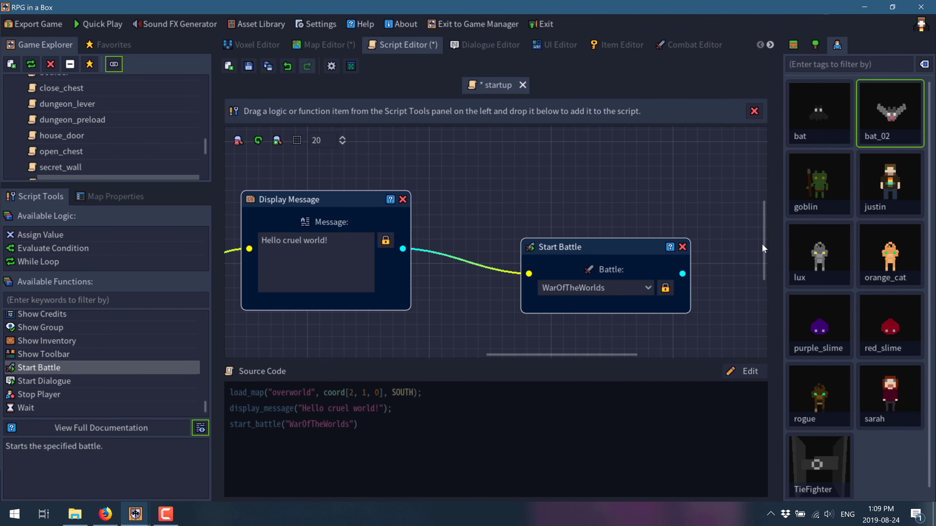
left_click(326, 42)
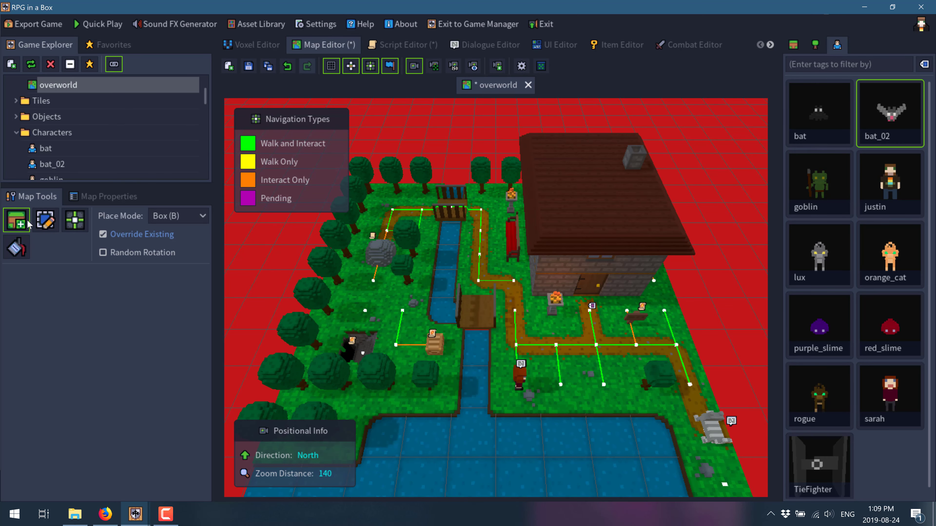
left_click(43, 225)
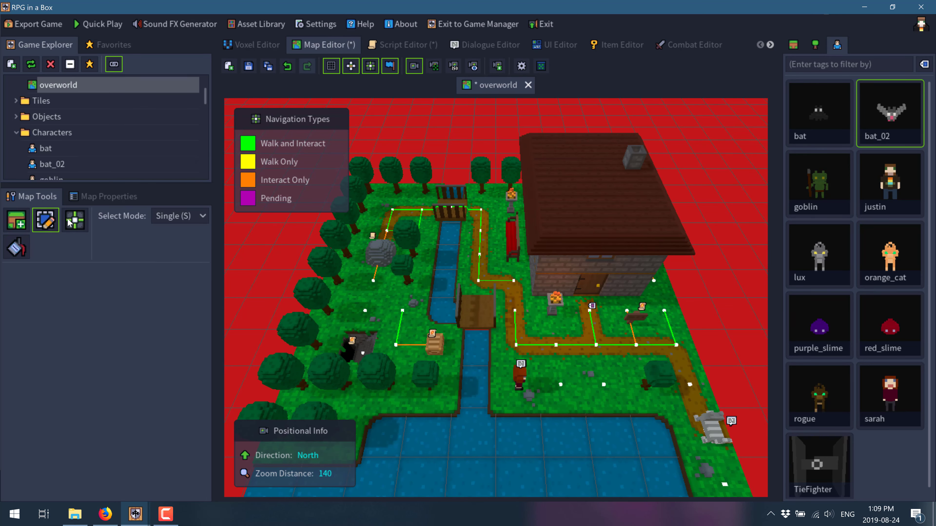
left_click(23, 225)
left_click(880, 127)
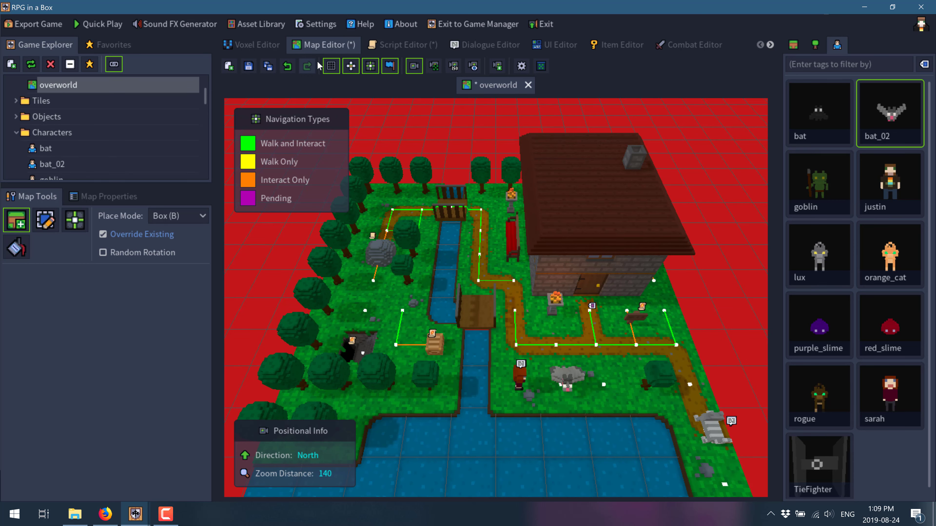
Select the dungeon entrance tile on the overworld map and check its available actions.
left_click(49, 223)
left_click(355, 346)
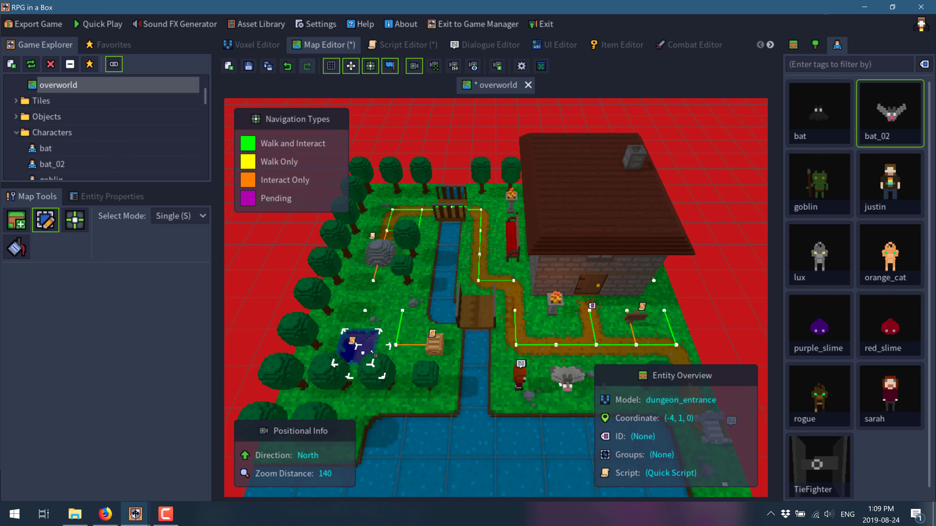
right_click(351, 344)
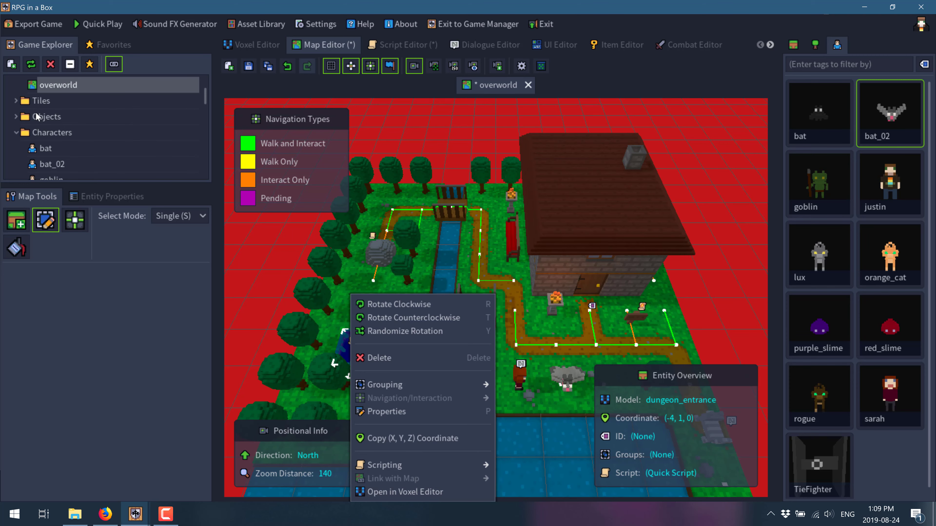
Open the dungeon map and view its whole layout.
scroll(37, 117, "up", 3)
left_click(62, 124)
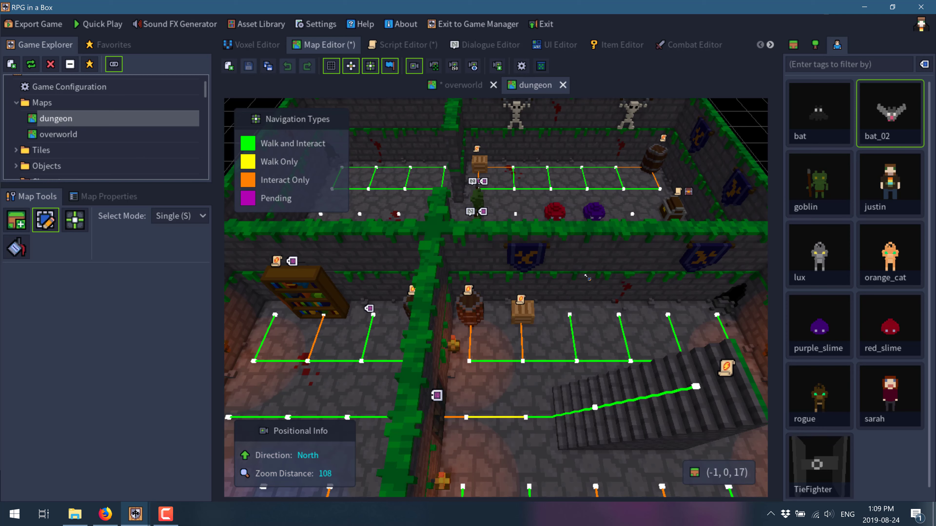
scroll(315, 272, "down", 6)
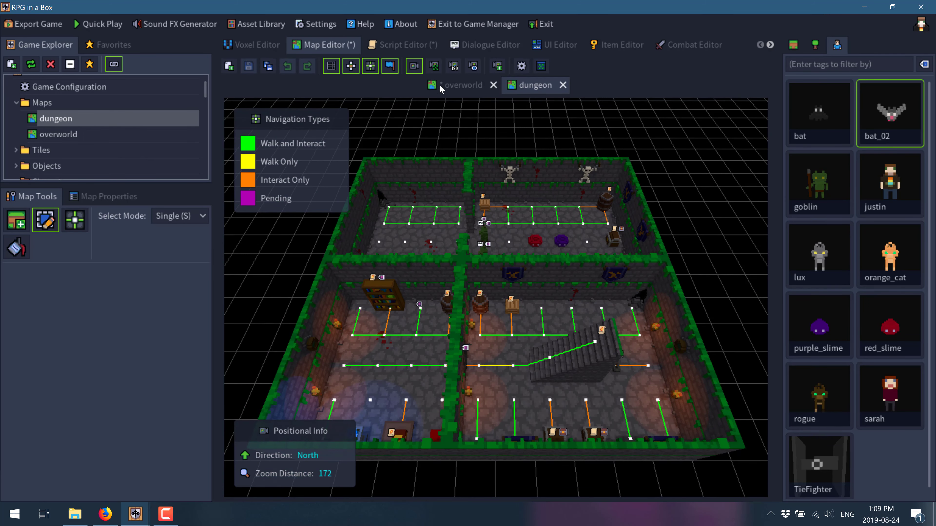
Return to the overworld map, examine the dungeon entrance's quick script, and close it without changes.
left_click(460, 85)
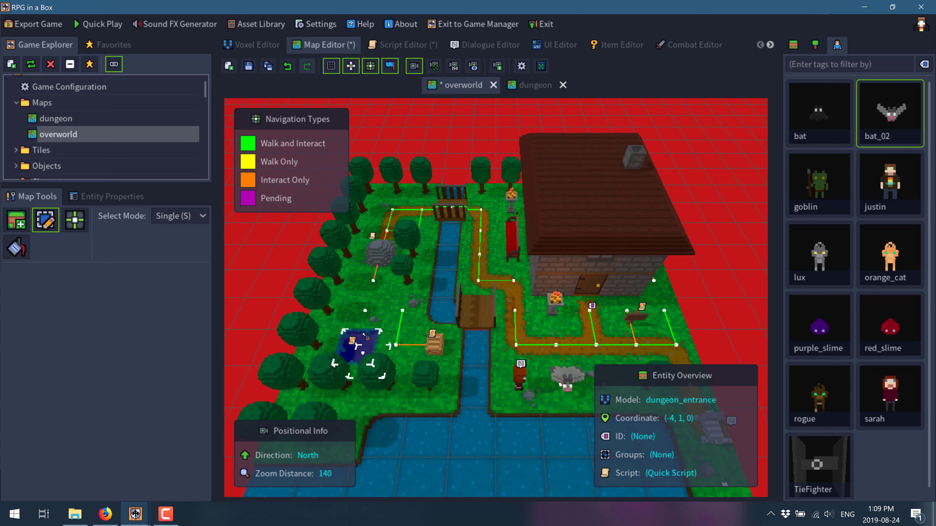
right_click(355, 344)
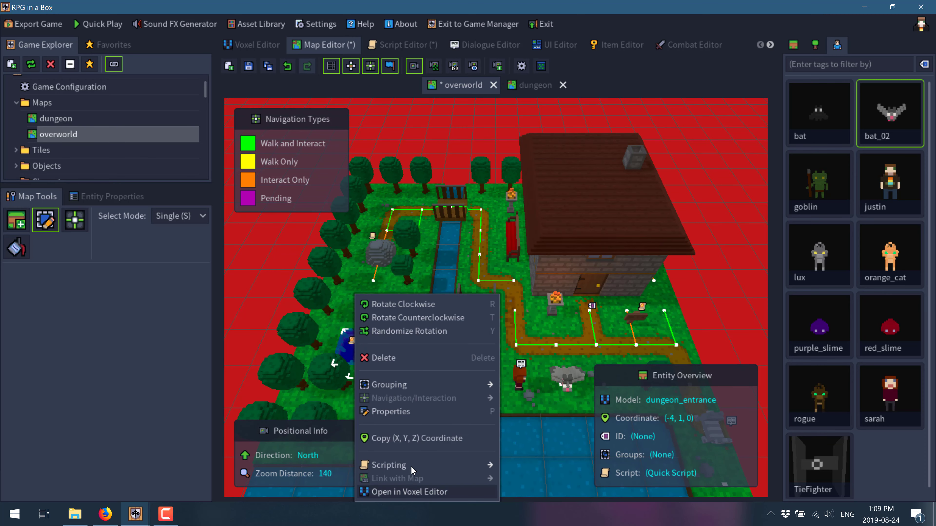
mouse_move(411, 466)
left_click(521, 465)
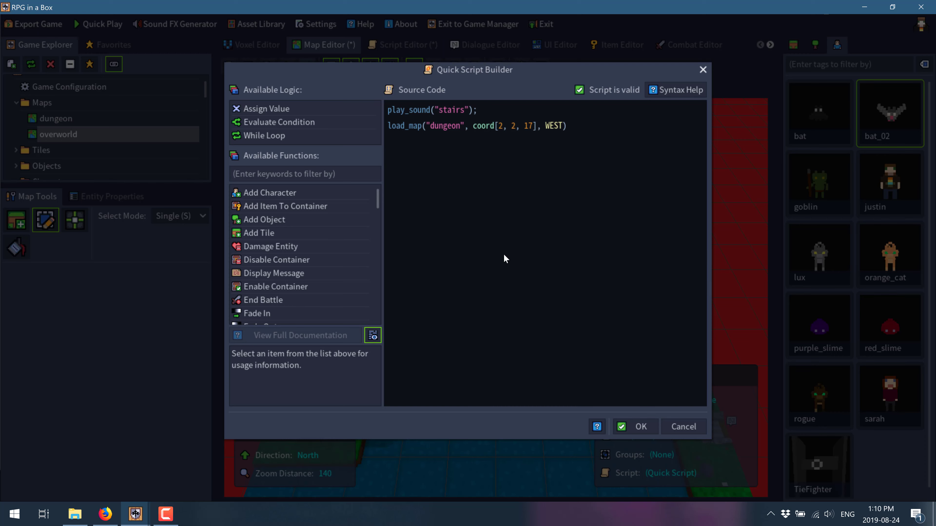
left_click(695, 429)
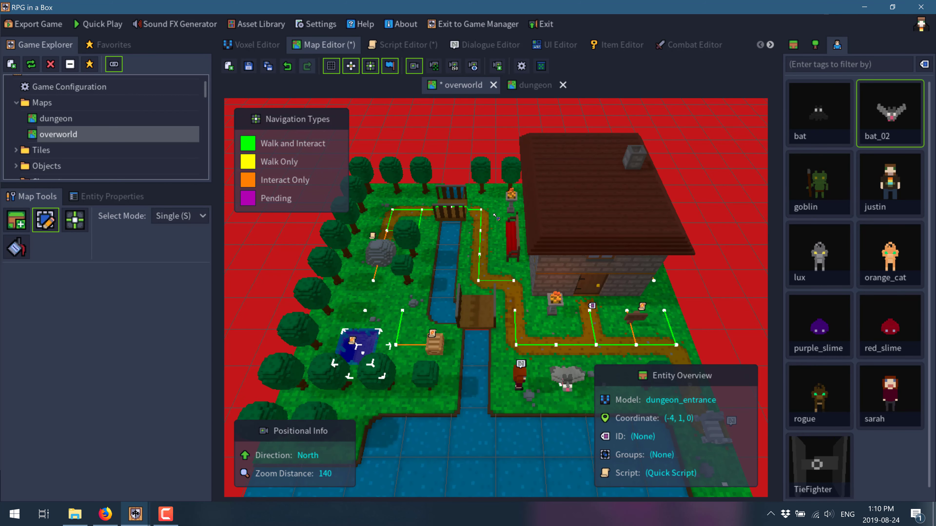
Open the built-in documentation, expand the Scripting section and read through the Script Syntax page.
left_click(773, 44)
left_click(771, 45)
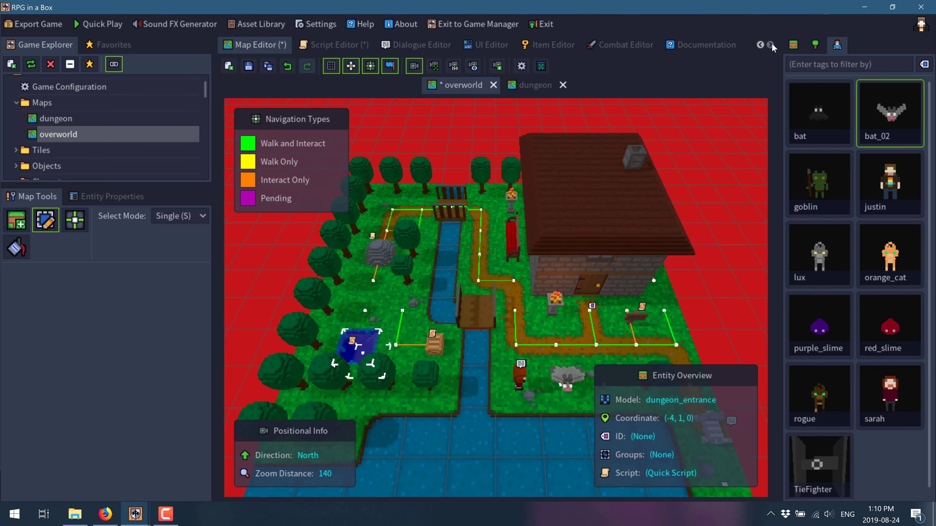
left_click(713, 45)
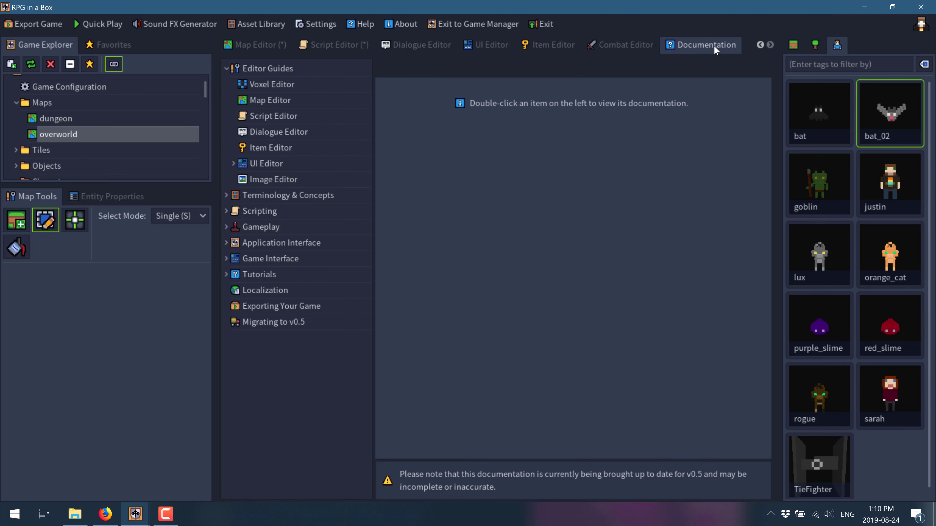
left_click(267, 84)
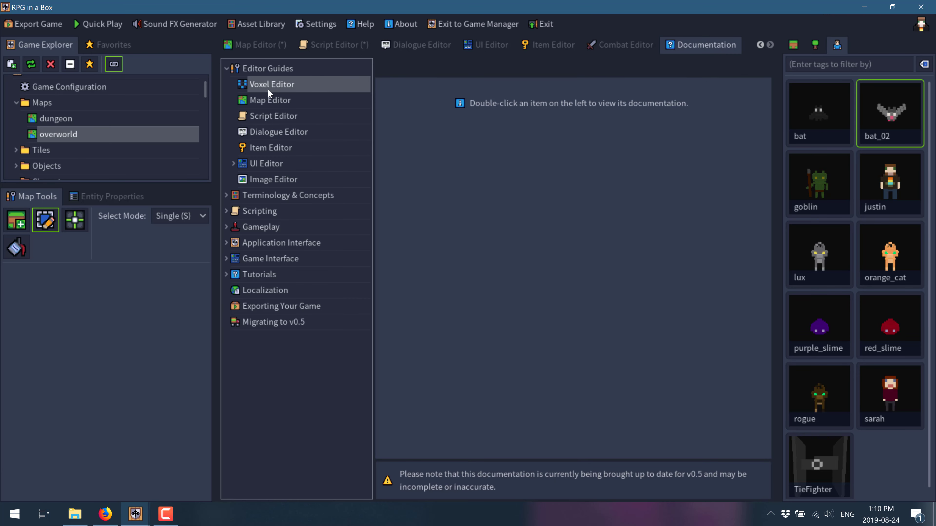
left_click(277, 101)
double_click(259, 214)
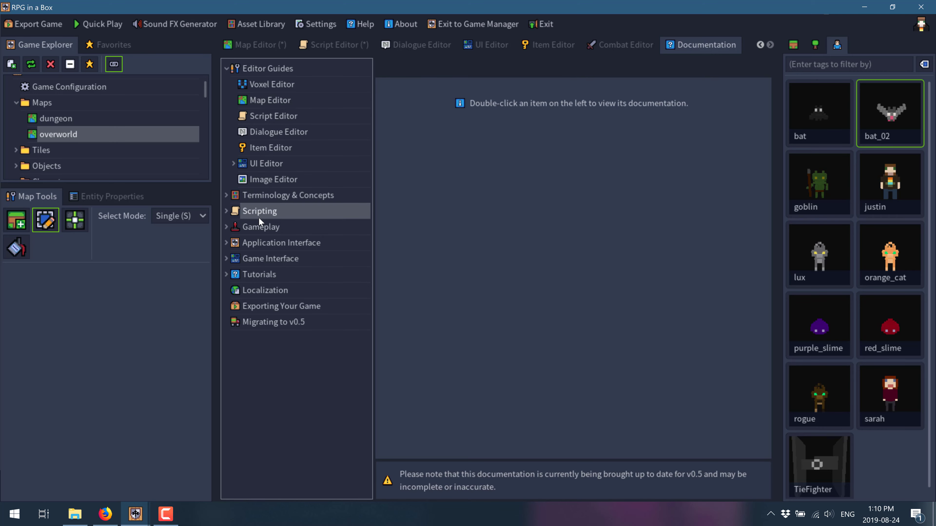
double_click(271, 227)
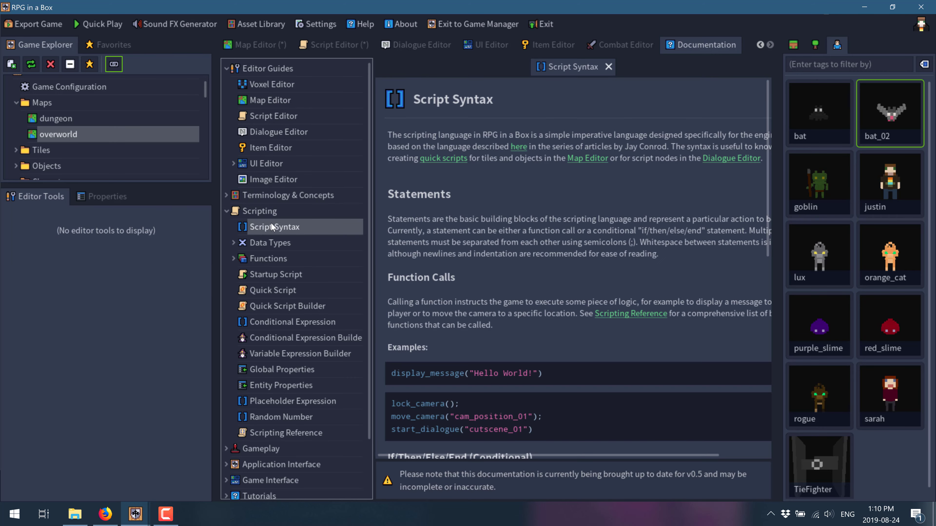
scroll(499, 309, "down", 5)
scroll(296, 296, "down", 4)
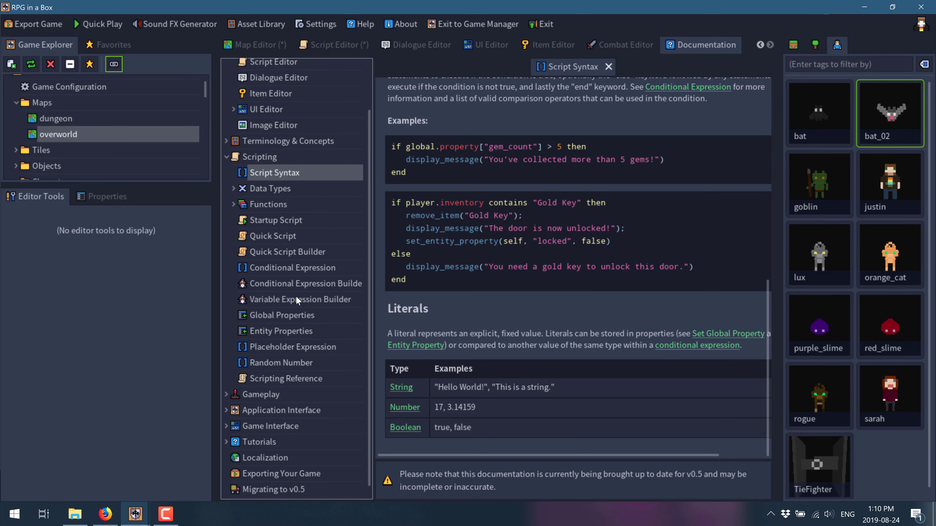
Open the Conditional Expression and Conditional Expression Builder documentation pages.
double_click(276, 259)
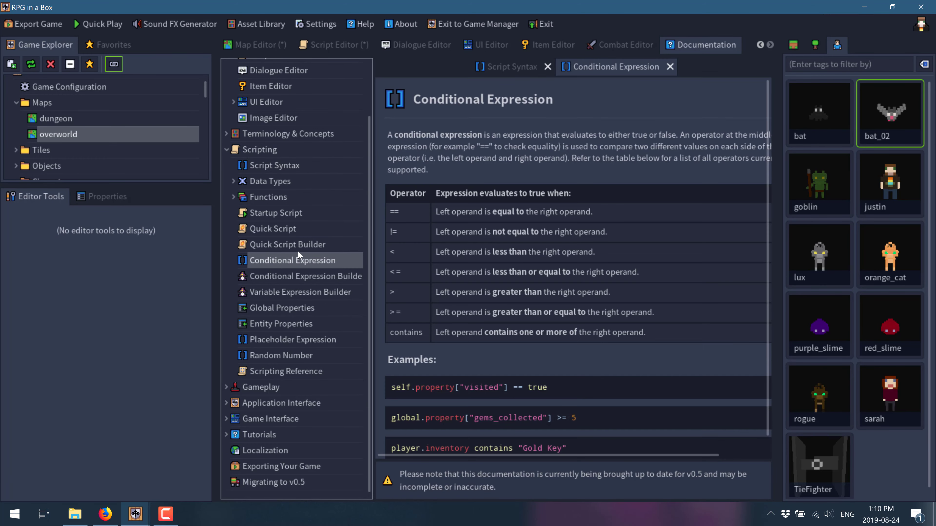
scroll(488, 311, "down", 1)
double_click(275, 277)
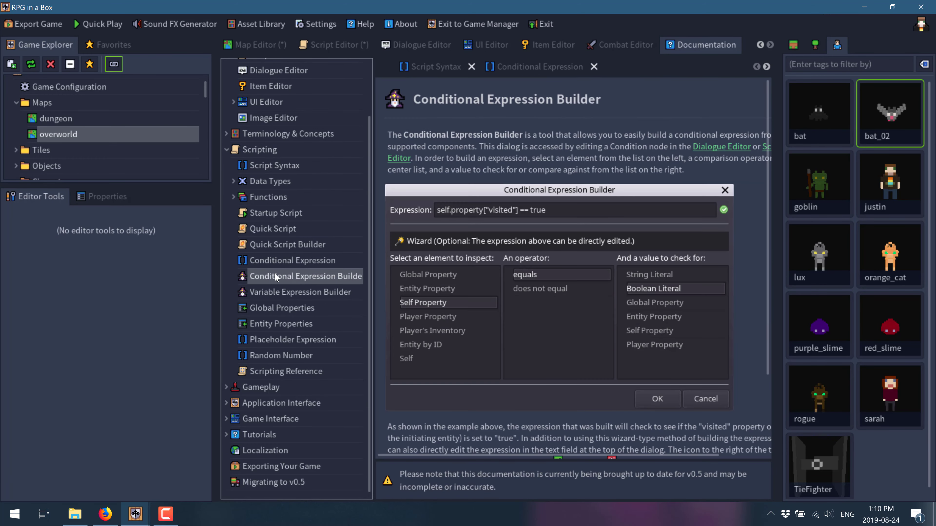
Finish the Conditional Expression Builder page, expand the Tutorials section, and read through the Creating a Quick Example Game tutorial.
scroll(532, 265, "down", 3)
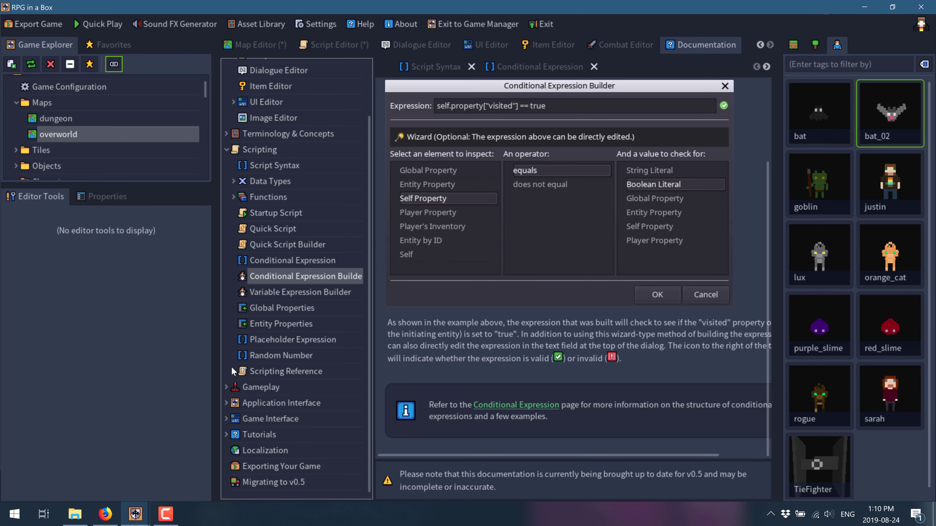
left_click(225, 435)
scroll(347, 400, "down", 3)
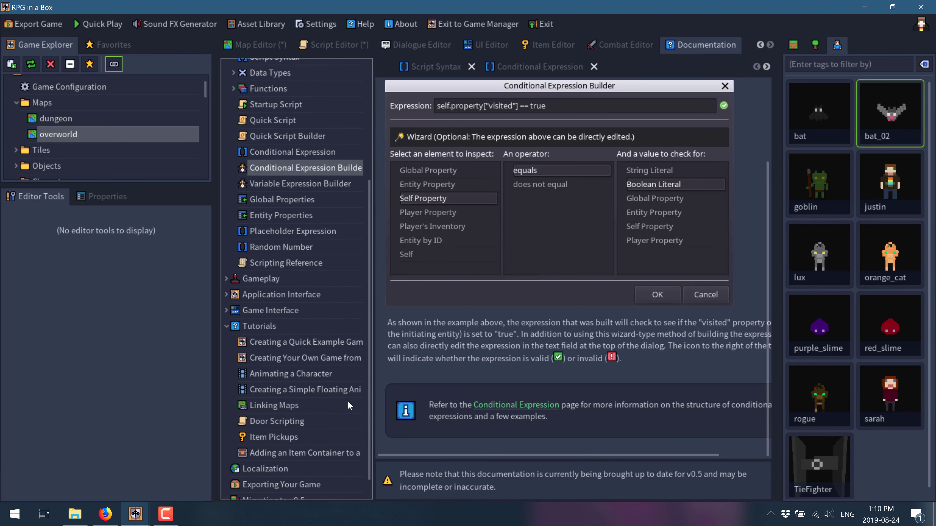
left_click(334, 344)
scroll(541, 292, "down", 10)
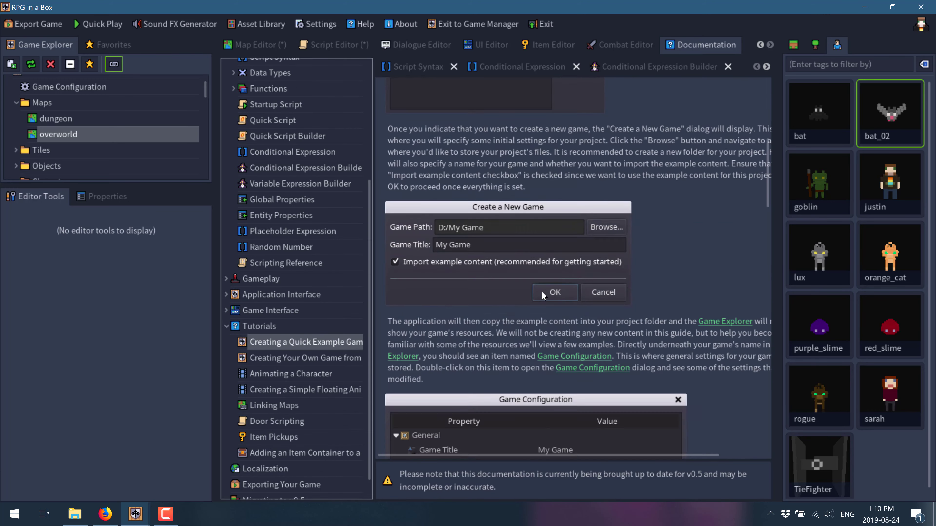
scroll(542, 292, "down", 15)
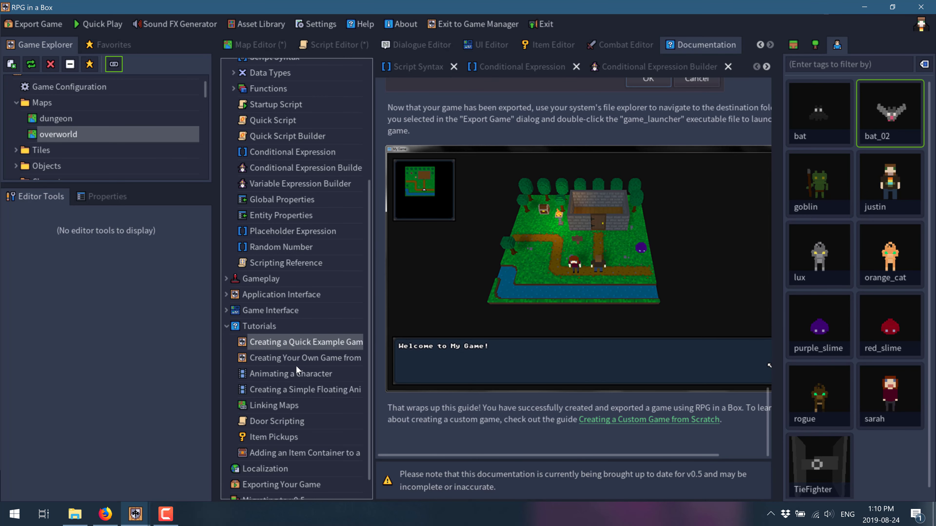
Open the Linking Maps tutorial and read through its quick script and visual script instructions.
scroll(296, 366, "down", 1)
left_click(271, 388)
scroll(551, 292, "down", 14)
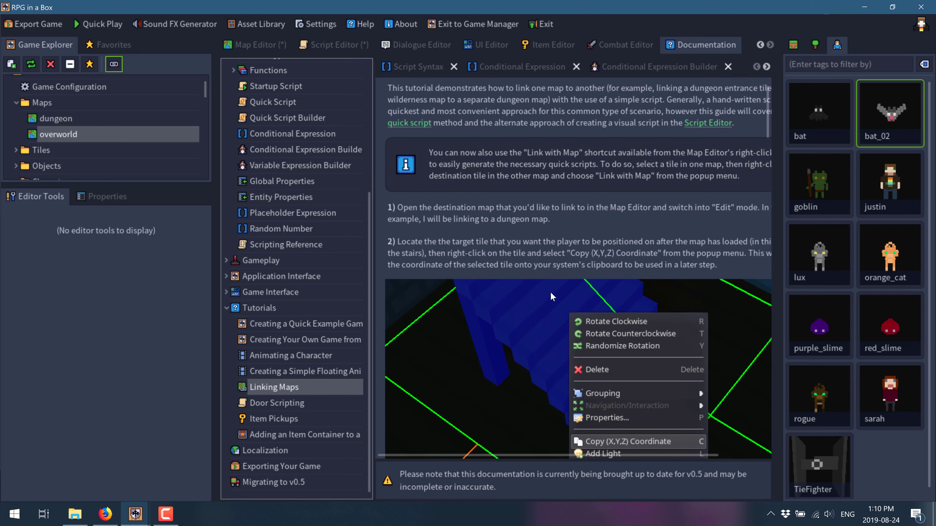
scroll(551, 292, "down", 20)
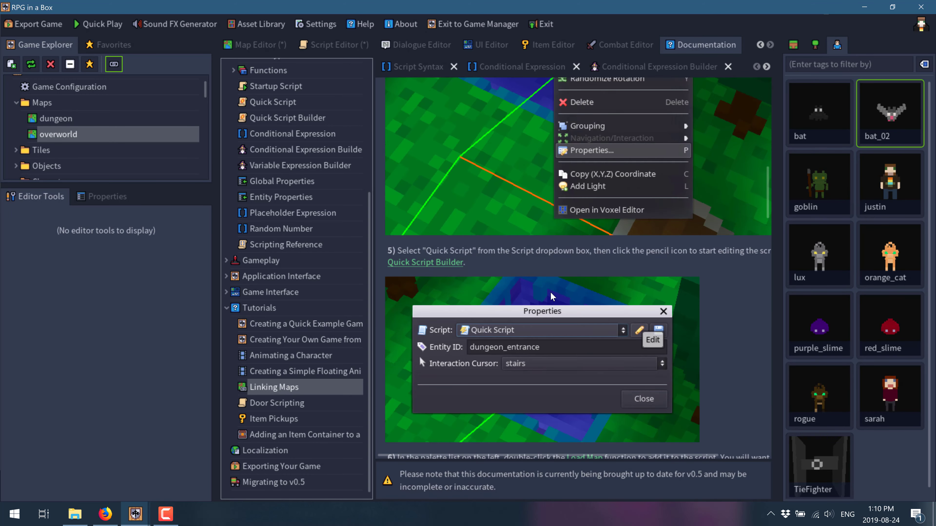
scroll(551, 292, "down", 6)
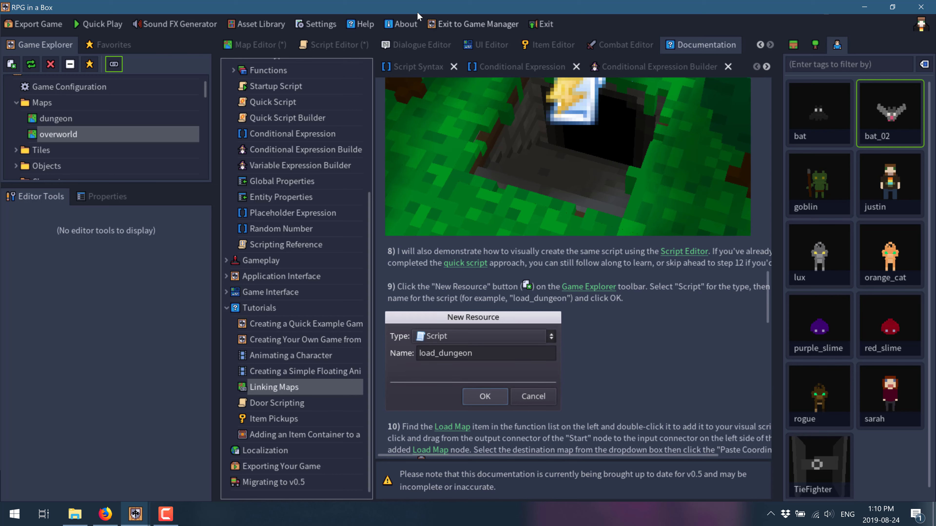
Inspect the Windows, Linux and MacOS target platforms in the Export Game dialog, and close it without exporting.
left_click(39, 25)
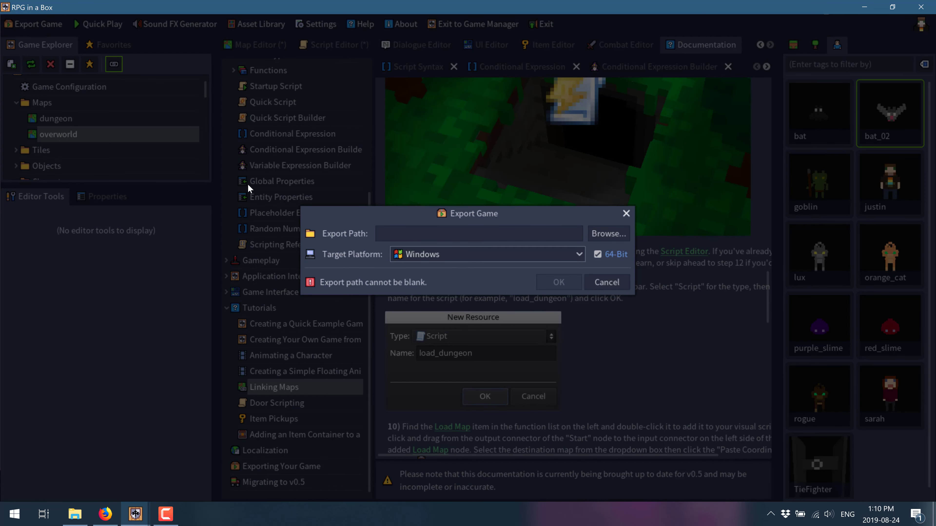
left_click(579, 256)
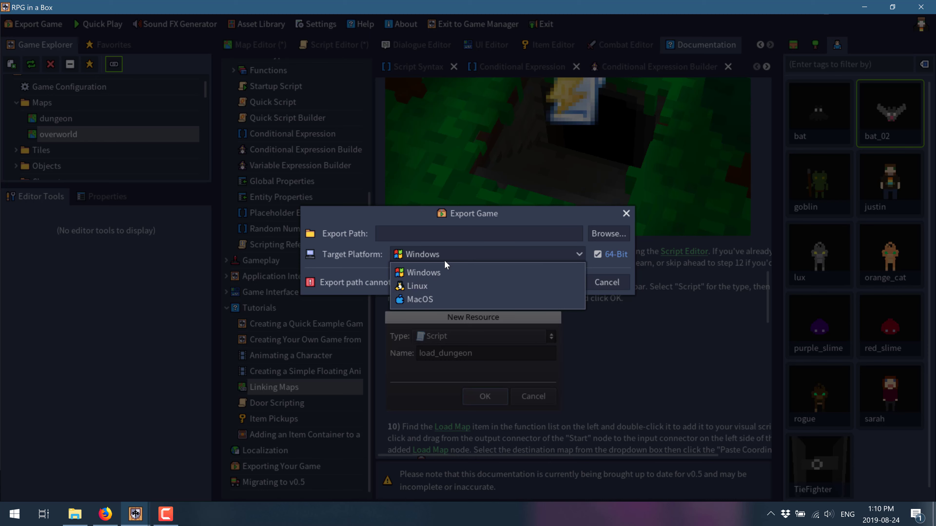
left_click(463, 272)
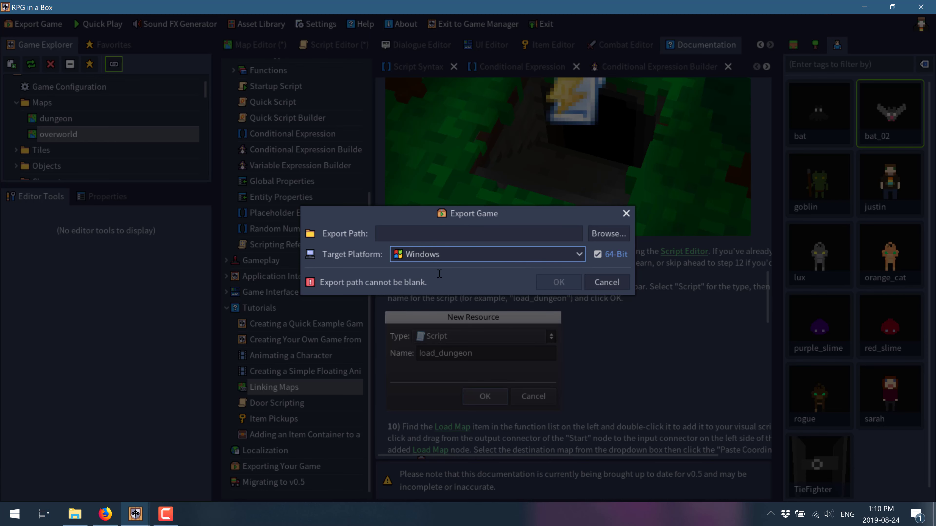
left_click(615, 282)
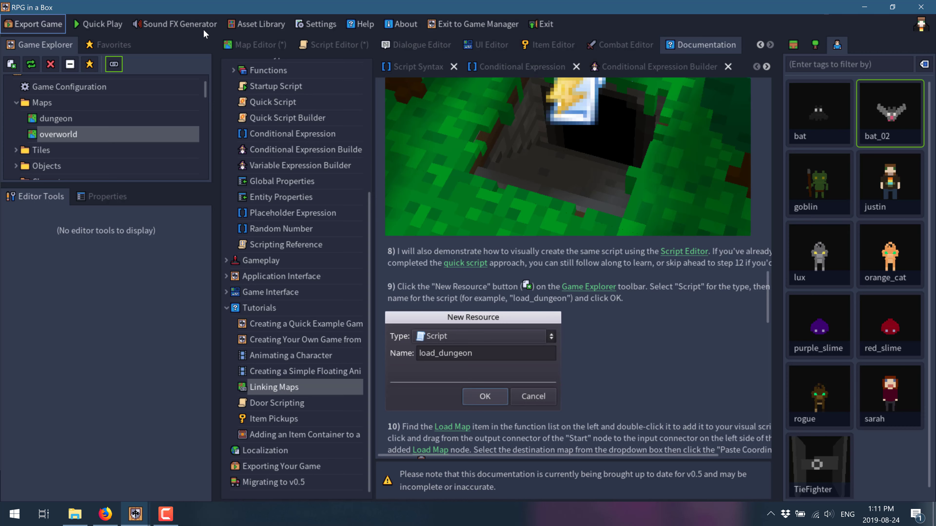
left_click(21, 22)
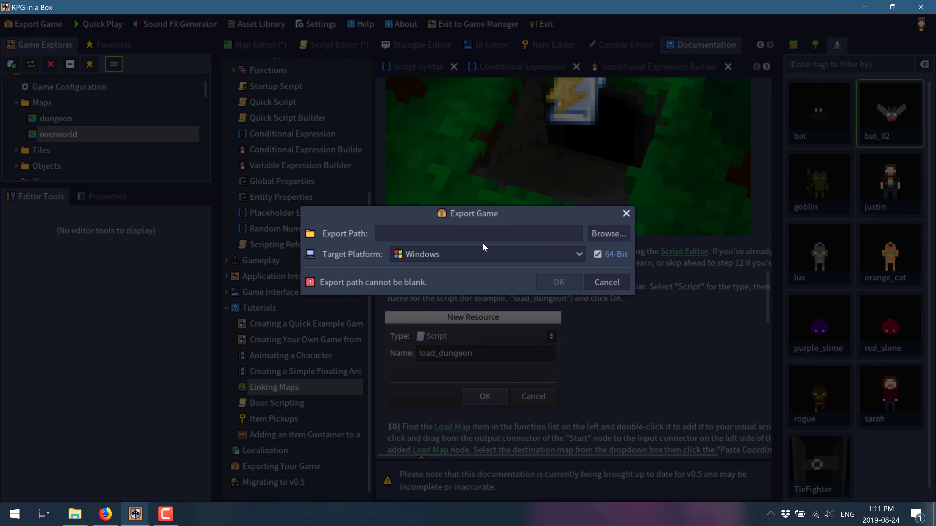
left_click(498, 251)
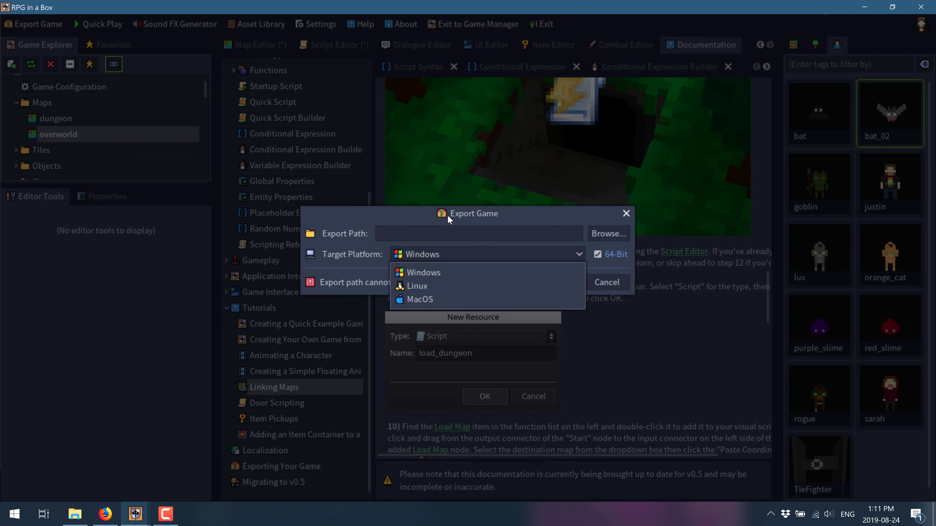
left_click(478, 226)
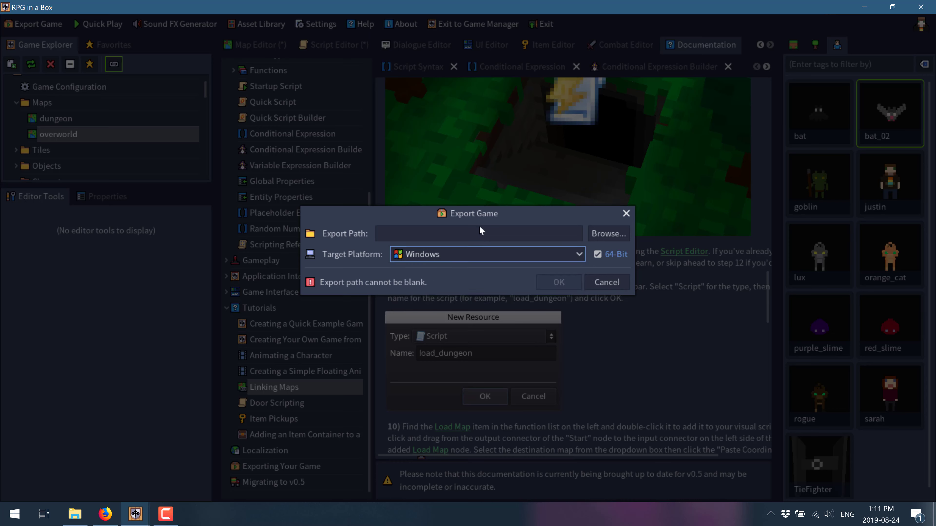
left_click(608, 282)
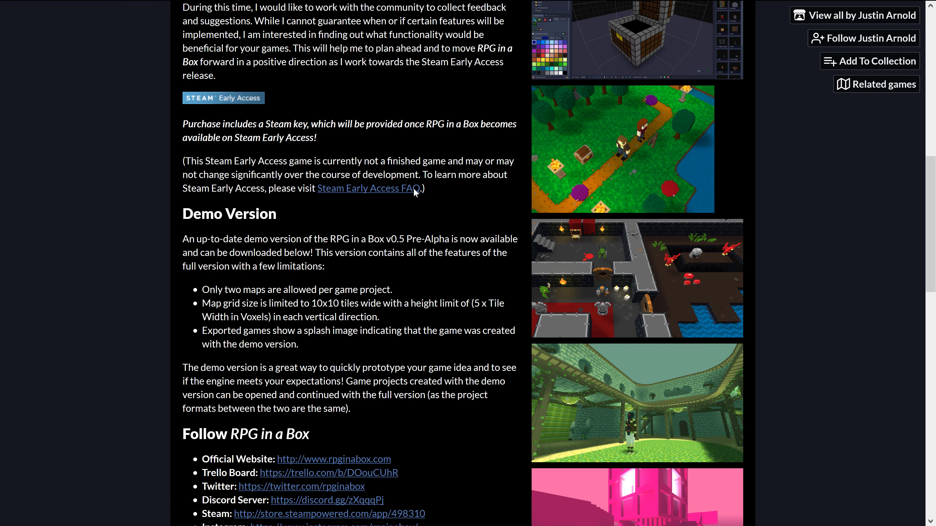
Switch to the browser and review the RPG in a Box product pages, including the Steam Early Access details, price and recent updates.
scroll(422, 218, "up", 10)
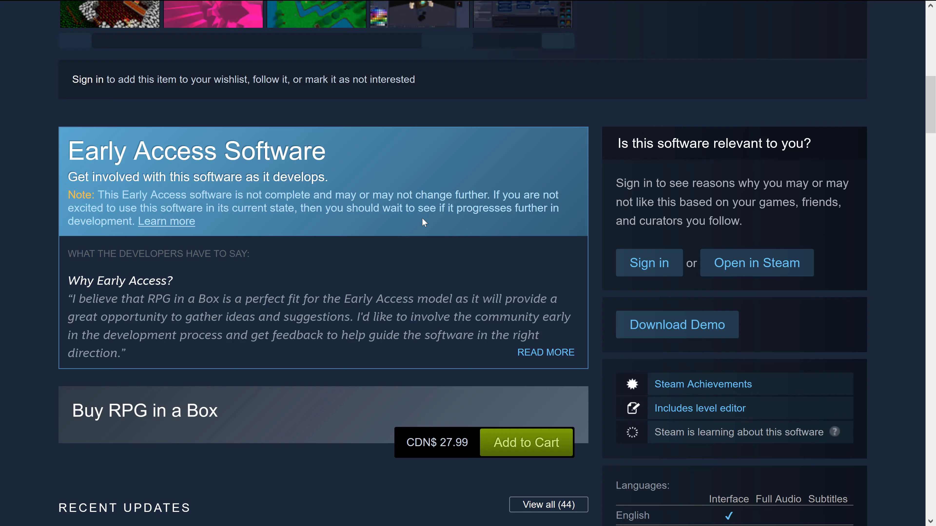
scroll(422, 219, "up", 10)
scroll(427, 219, "down", 15)
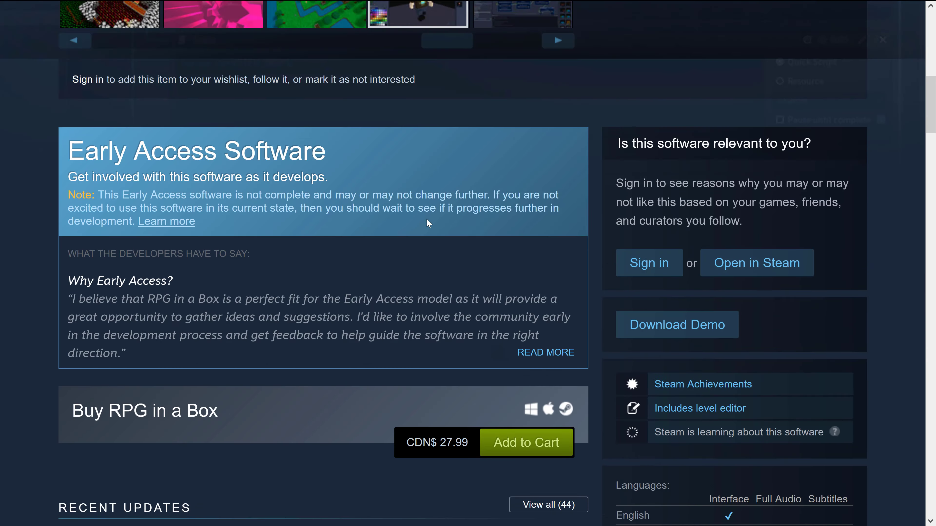
scroll(469, 201, "up", 3)
scroll(469, 201, "up", 10)
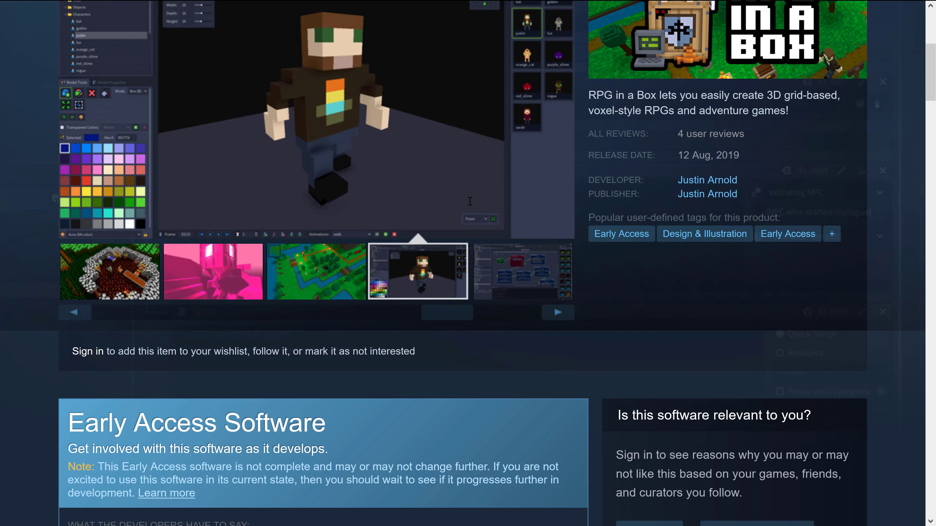
scroll(469, 200, "down", 4)
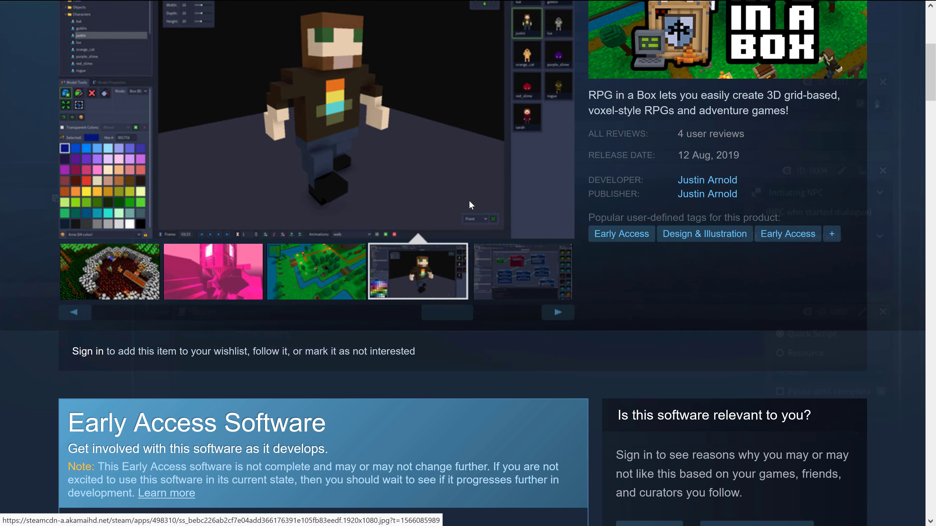
scroll(471, 205, "down", 8)
scroll(471, 201, "down", 4)
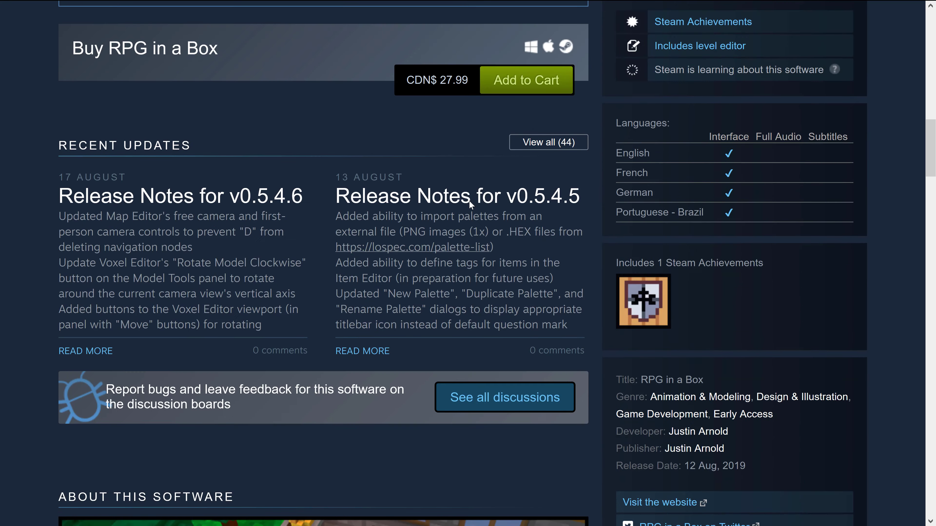
scroll(469, 200, "up", 12)
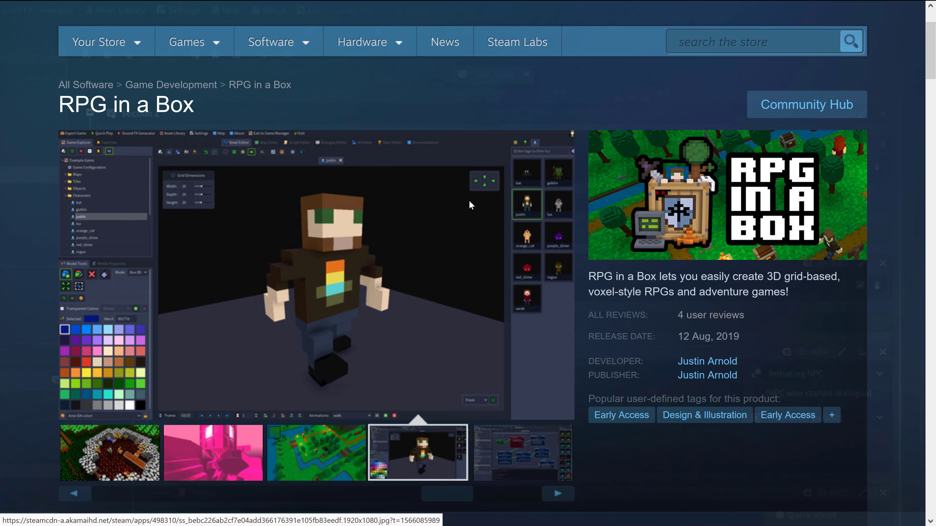
View the overworld gameplay and visual script editor screenshots in the Steam page's media gallery.
left_click(173, 467)
left_click(353, 461)
left_click(398, 461)
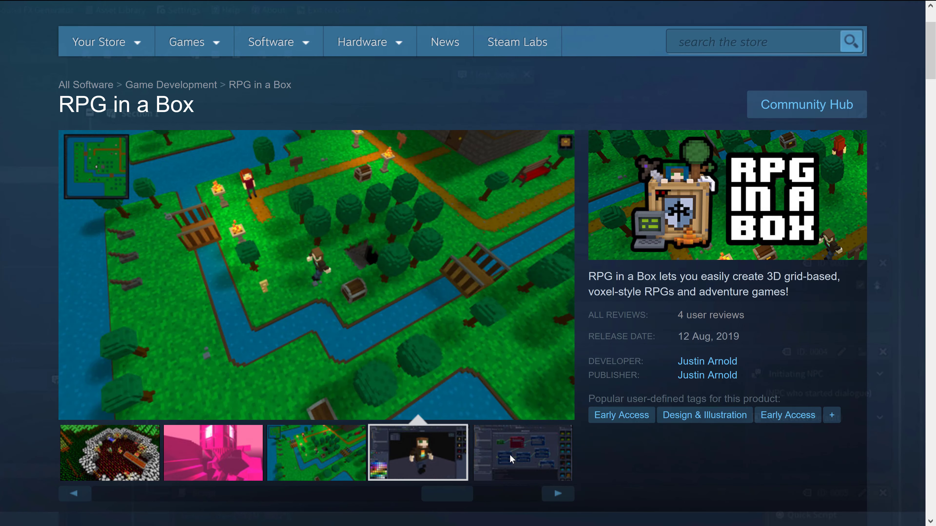
left_click(527, 460)
left_click(510, 495)
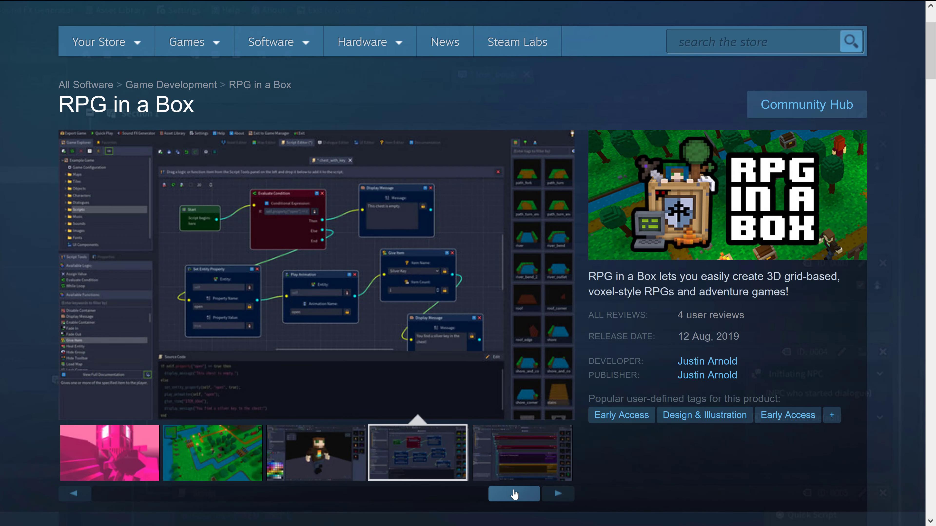
left_click(516, 460)
Go back through the gallery's earlier screenshots, viewing the dungeon scene, the treasure chest model and the map editor.
left_click(338, 496)
left_click(278, 463)
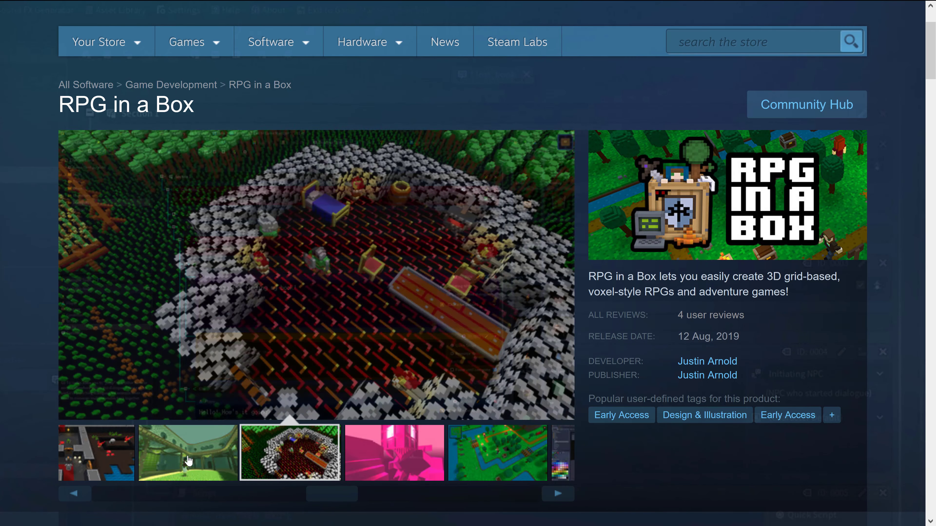
left_click(189, 462)
left_click(115, 459)
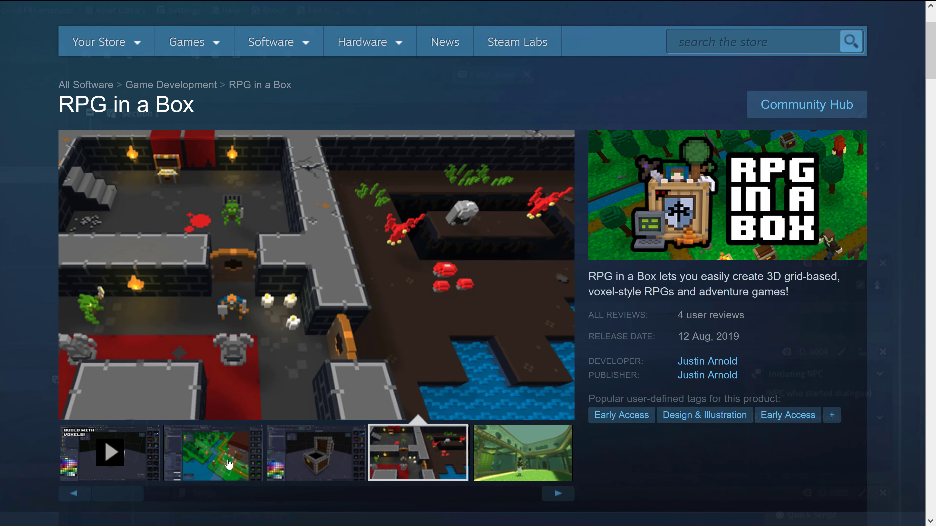
left_click(226, 461)
left_click(286, 466)
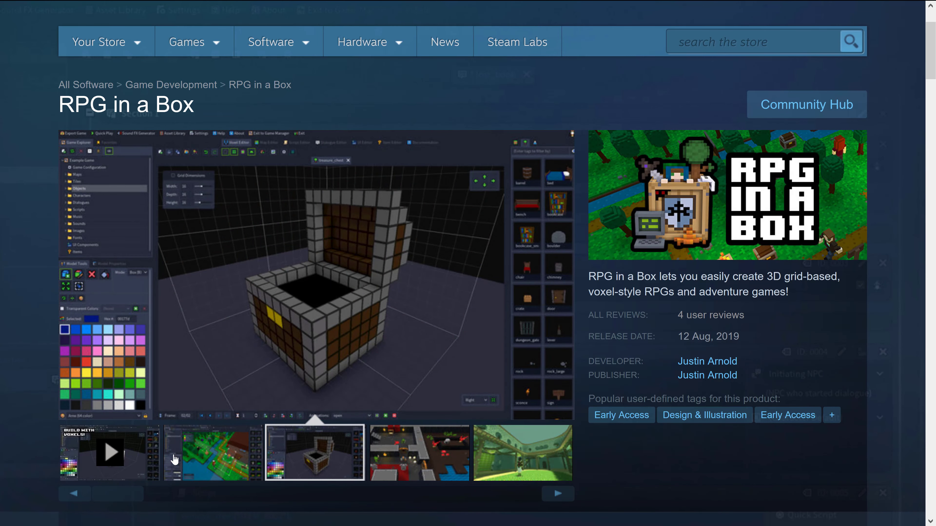
left_click(185, 461)
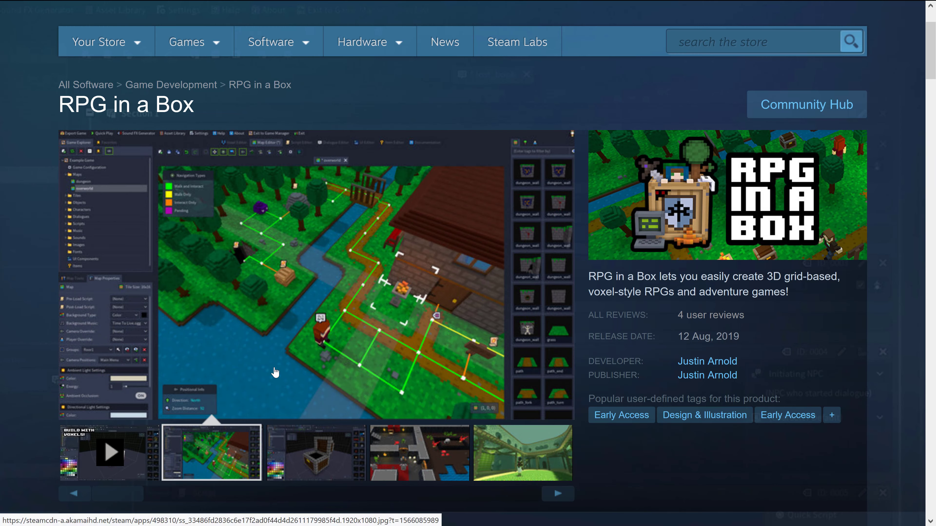